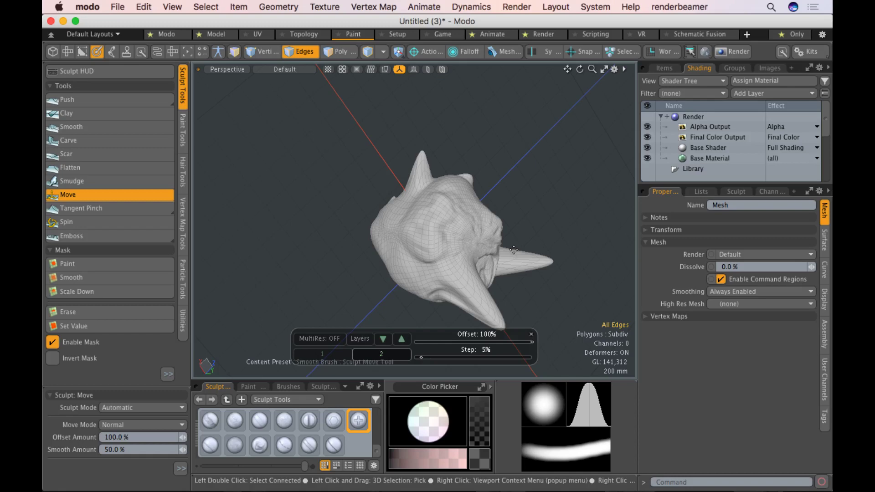
Drop the Move sculpt tool, switch to the Model layout and fit the whole mesh in the viewport
key("space")
mouse_move(513, 250)
left_mouse_down("alt")
mouse_move(517, 274)
mouse_move(547, 310)
mouse_move(510, 331)
mouse_move(473, 294)
mouse_move(400, 271)
left_mouse_up("alt")
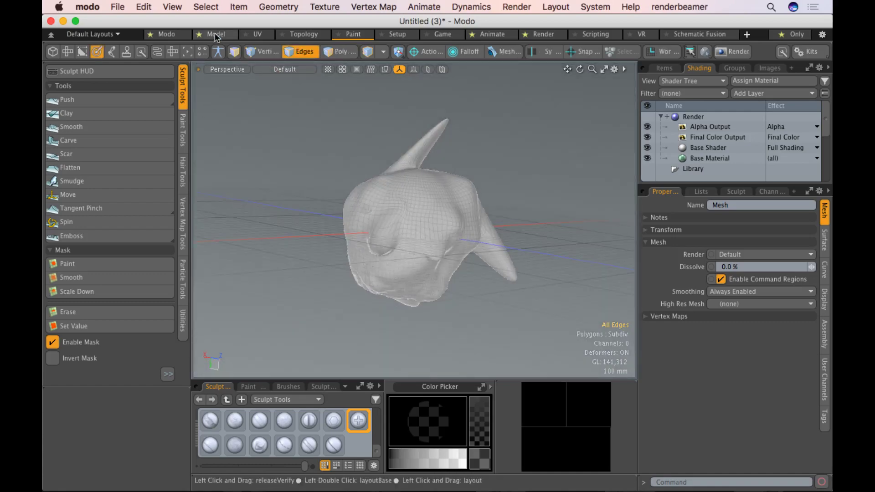
left_click(216, 34)
key("a")
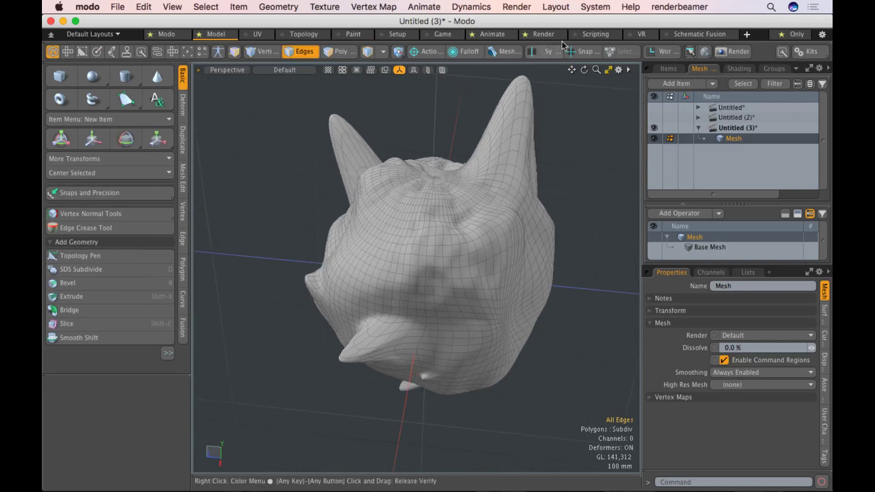
Look over the Render layout and return to the Model layout to view the mesh from another angle
left_click(543, 34)
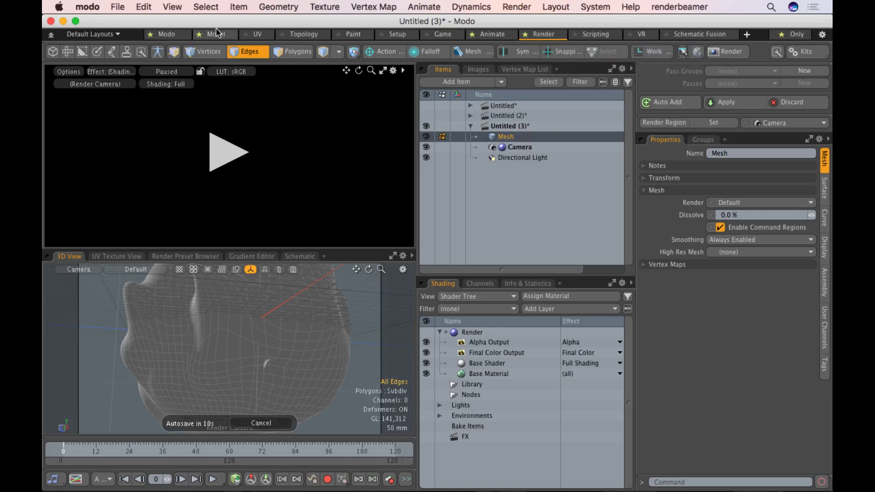
left_click(216, 34)
left_click_drag(272, 121, 295, 268, "alt")
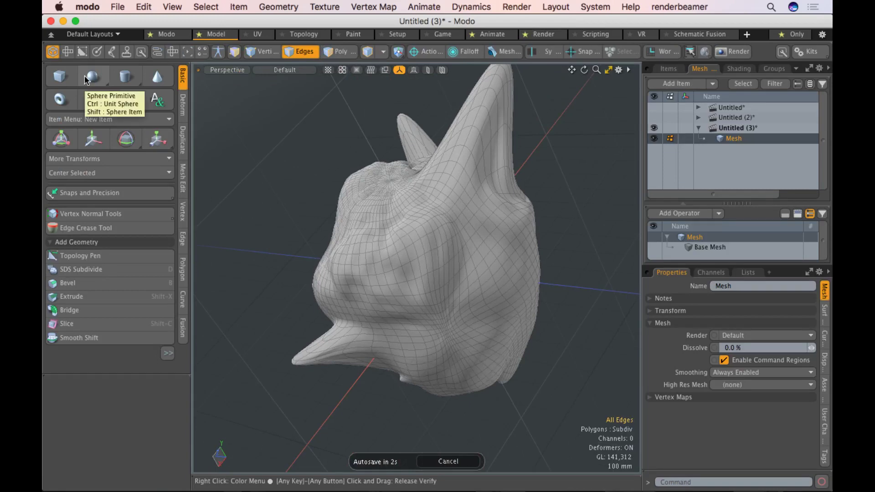
key("alt")
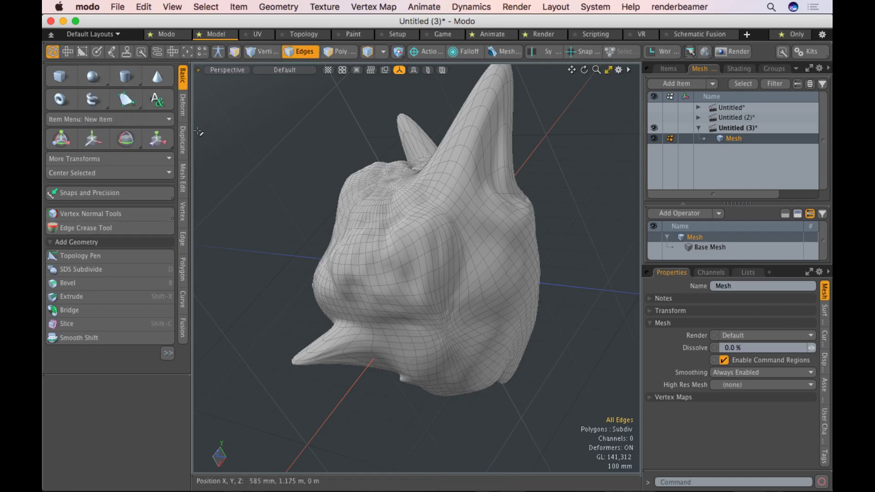
Twist the horned head mesh with the Twist deform tool, drop the tool and deselect the mesh
left_click(183, 113)
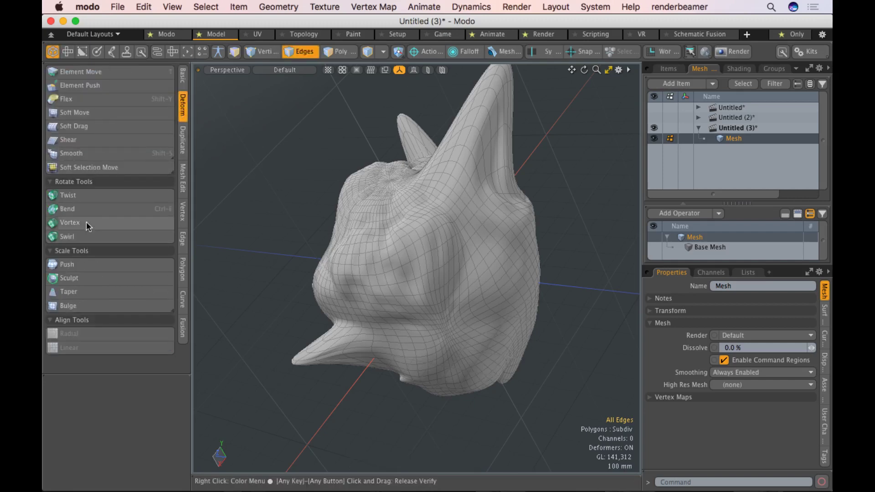
left_click(86, 195)
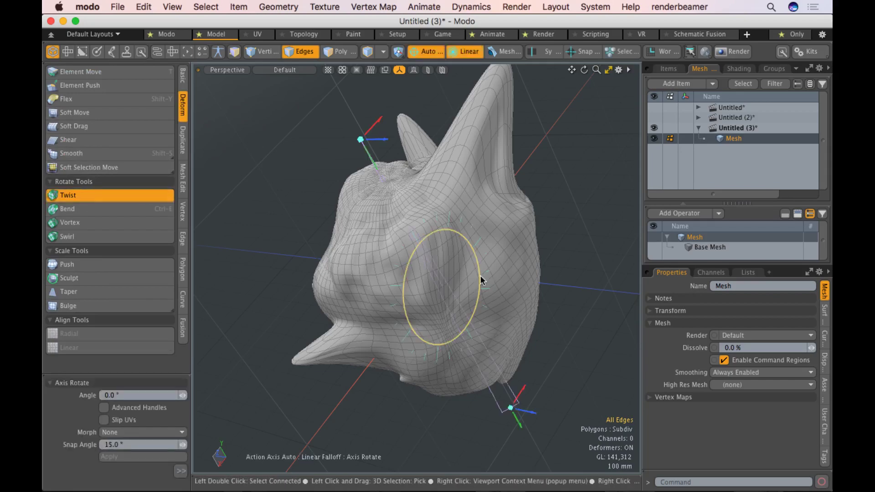
left_click_drag(480, 278, 449, 307)
key("alt")
key("space")
left_click(543, 321)
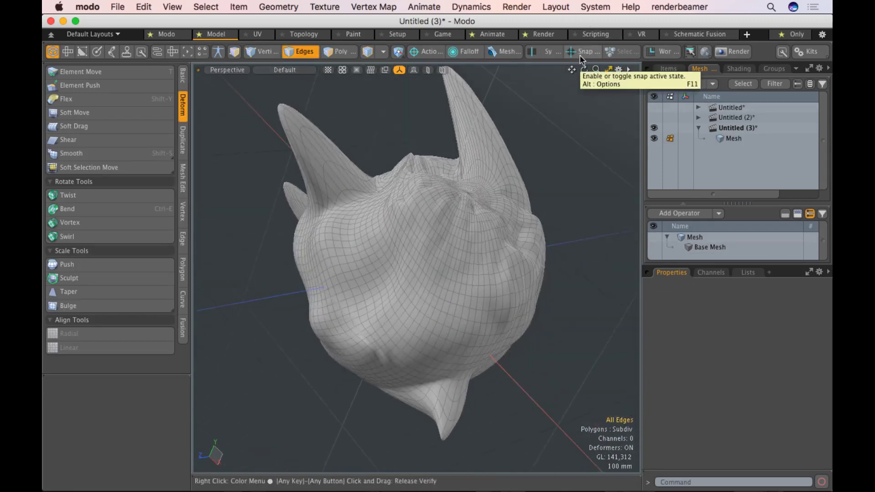
Enlarge the item and mesh operator lists, and reframe the camera view on the whole head in the Render layout
left_click_drag(716, 266, 717, 324)
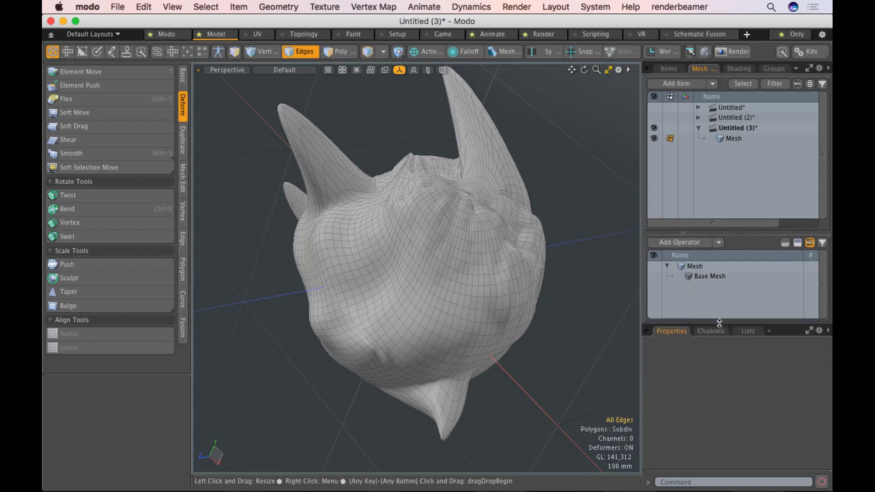
left_click(545, 34)
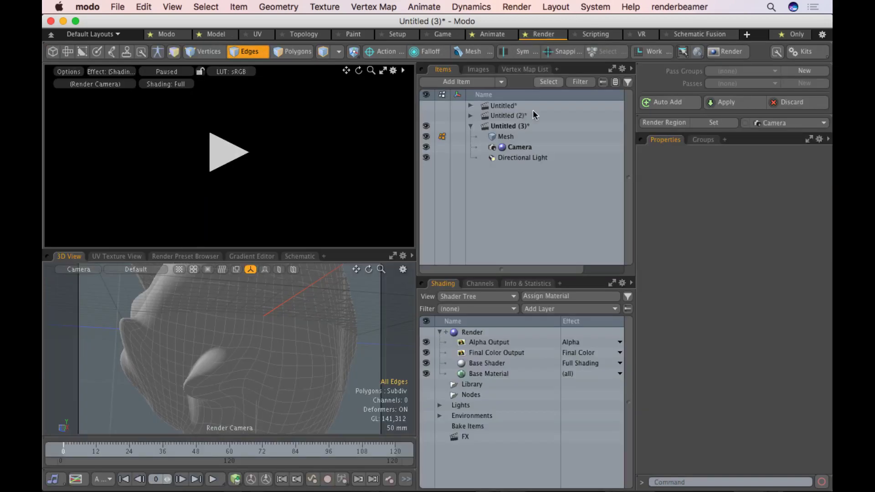
left_click_drag(321, 303, 177, 328, "alt")
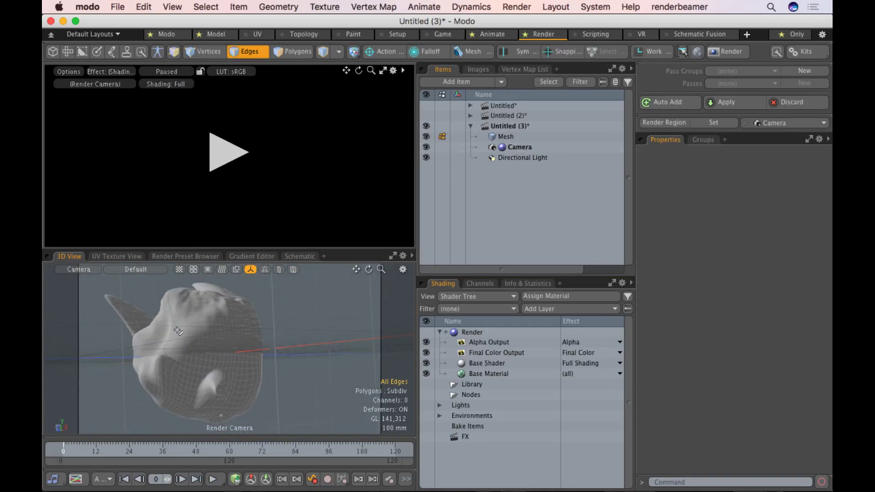
Switch to the Paint layout and activate the Inflate sculpt tool from the Push variants
left_click(353, 34)
left_click_drag(356, 104, 235, 206, "alt")
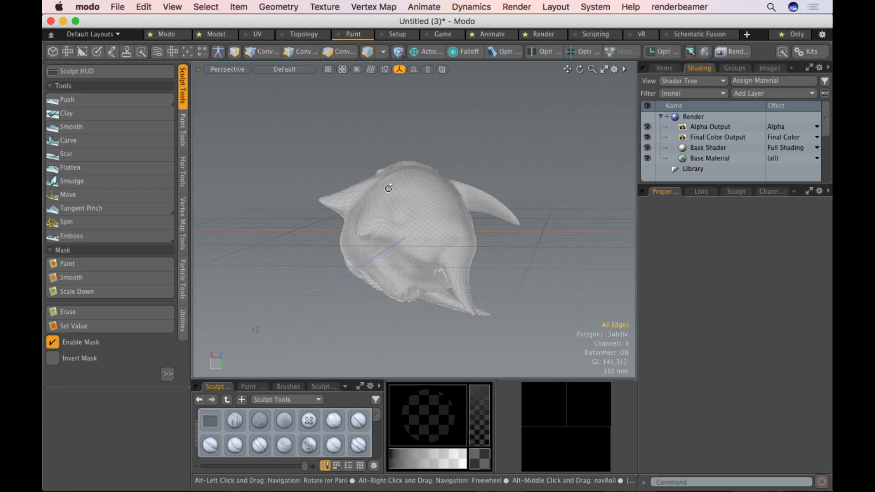
scroll(428, 203, "up", 10)
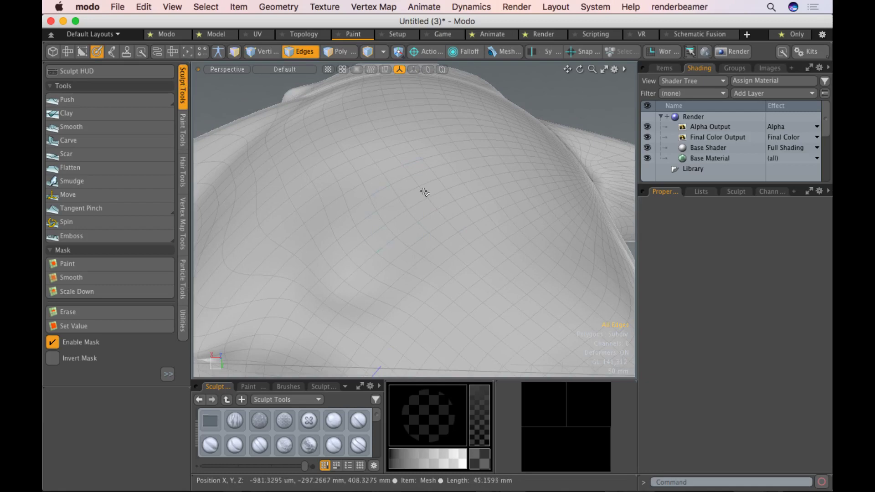
mouse_move(409, 224)
left_mouse_down("ctrl+alt")
mouse_move(383, 224)
mouse_move(425, 218)
mouse_move(416, 299)
mouse_move(439, 225)
mouse_move(445, 233)
left_mouse_up("ctrl+alt")
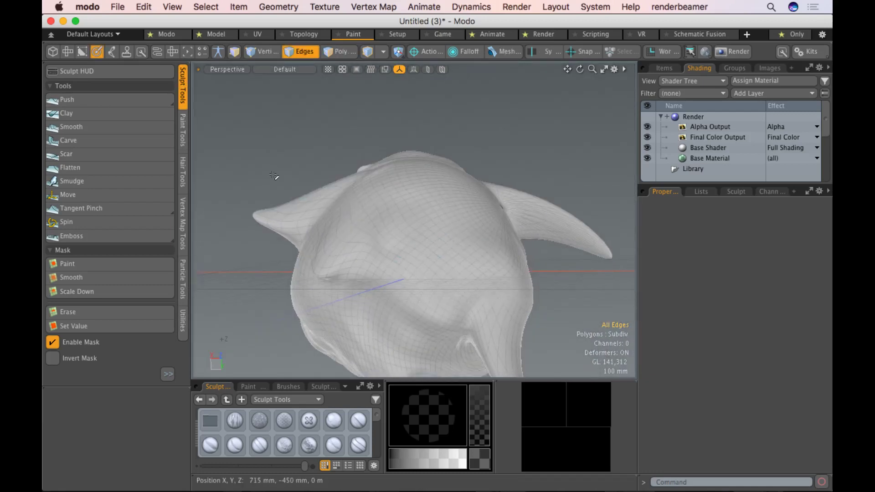
left_click(122, 105)
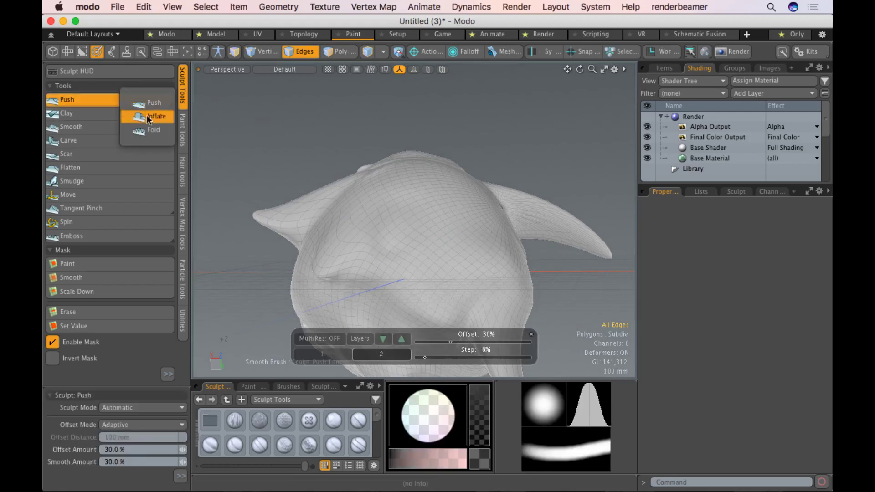
left_click(155, 117)
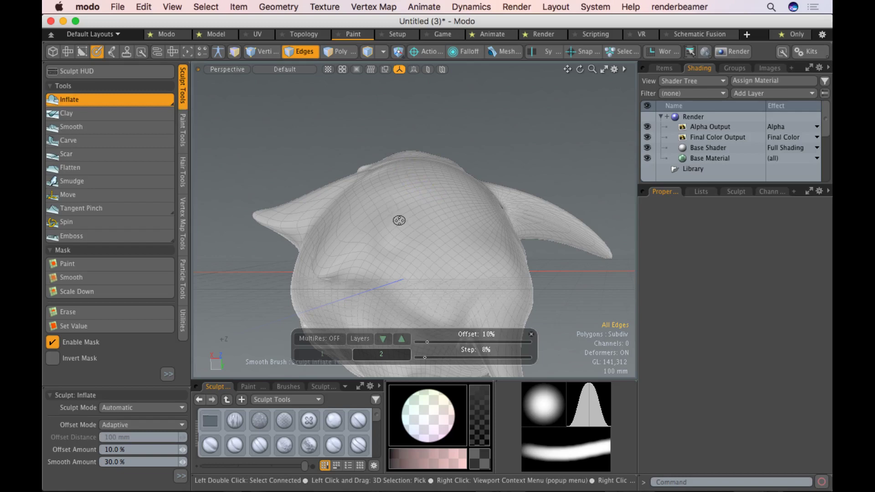
Enlarge the sculpt brush, inflate areas of the head and the horn tips, and drop the Inflate tool
mouse_move(385, 189)
right_mouse_down()
mouse_move(451, 189)
mouse_move(418, 190)
right_mouse_up()
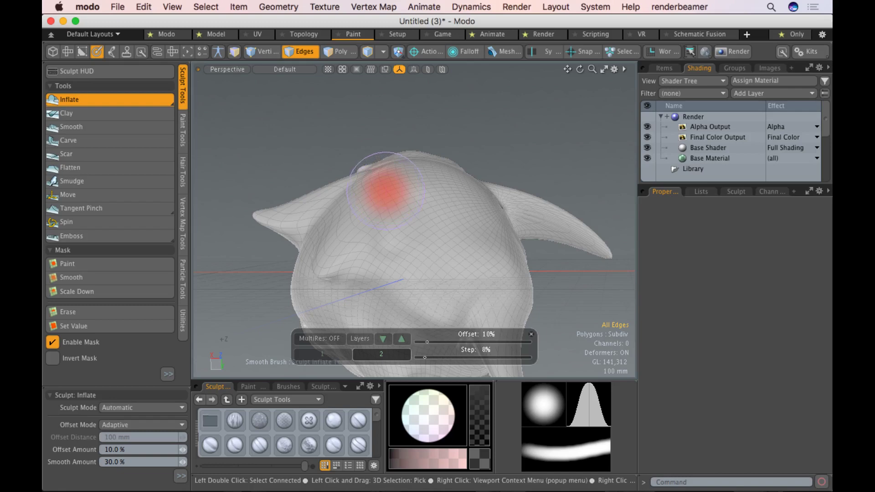
middle_click_drag(385, 190, 391, 176)
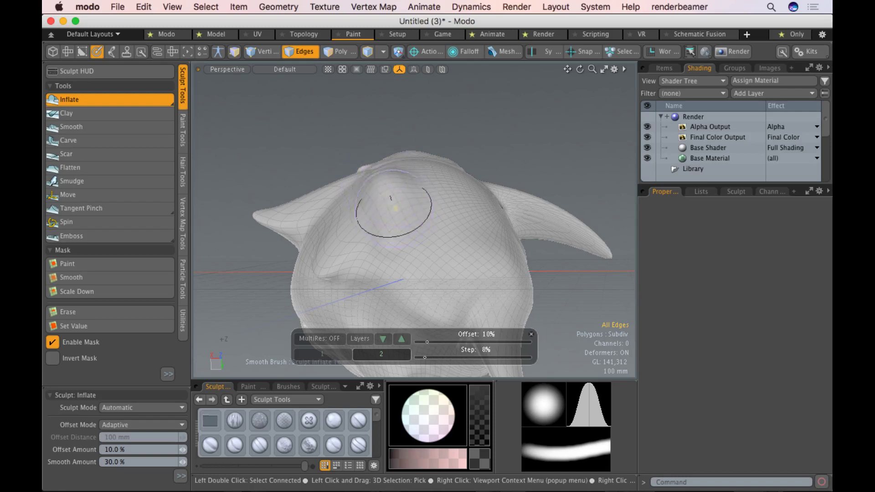
mouse_move(612, 249)
left_mouse_down()
mouse_move(585, 245)
mouse_move(578, 233)
mouse_move(598, 227)
mouse_move(461, 232)
mouse_move(478, 210)
mouse_move(504, 122)
mouse_move(528, 99)
mouse_move(485, 195)
mouse_move(507, 179)
mouse_move(445, 268)
mouse_move(449, 227)
mouse_move(393, 276)
mouse_move(404, 259)
mouse_move(404, 278)
mouse_move(362, 276)
mouse_move(355, 257)
mouse_move(392, 233)
mouse_move(374, 131)
mouse_move(458, 204)
mouse_move(430, 155)
mouse_move(511, 165)
mouse_move(376, 136)
mouse_move(437, 270)
mouse_move(437, 141)
mouse_move(340, 216)
mouse_move(347, 252)
mouse_move(396, 277)
mouse_move(308, 270)
mouse_move(314, 280)
mouse_move(308, 272)
mouse_move(598, 241)
mouse_move(614, 230)
mouse_move(520, 229)
mouse_move(505, 140)
mouse_move(513, 142)
mouse_move(516, 48)
mouse_move(498, 194)
mouse_move(508, 115)
mouse_move(500, 289)
mouse_move(496, 165)
mouse_move(486, 229)
mouse_move(472, 168)
mouse_move(529, 225)
mouse_move(482, 262)
mouse_move(420, 233)
left_mouse_up()
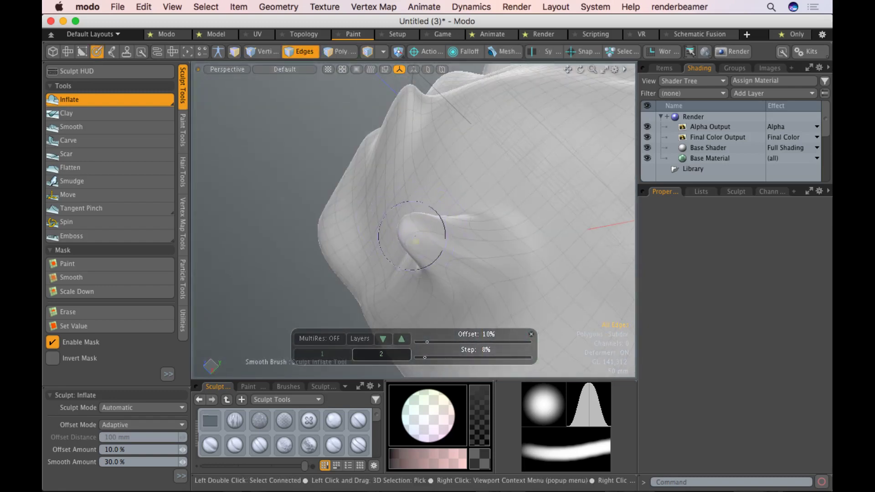
mouse_move(423, 221)
left_mouse_down("alt")
mouse_move(498, 185)
mouse_move(455, 236)
mouse_move(511, 201)
mouse_move(505, 231)
mouse_move(491, 233)
mouse_move(507, 210)
mouse_move(303, 230)
mouse_move(560, 259)
mouse_move(382, 195)
mouse_move(469, 307)
mouse_move(441, 283)
left_mouse_up("alt")
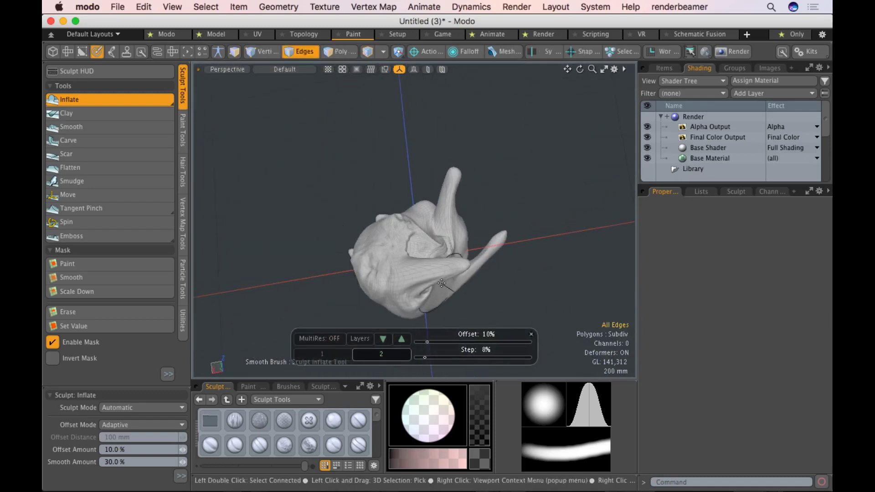
left_click_drag(441, 284, 438, 225, "alt")
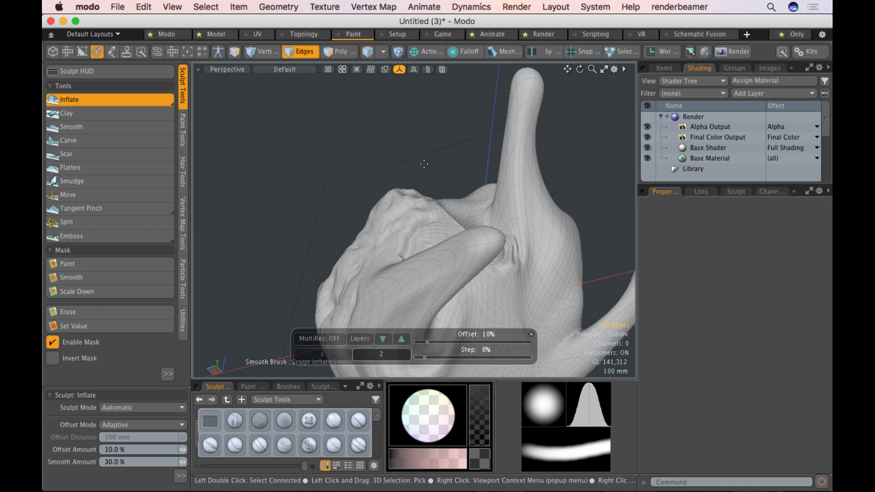
mouse_move(462, 187)
left_mouse_down("alt")
mouse_move(385, 149)
mouse_move(241, 205)
mouse_move(462, 260)
mouse_move(421, 228)
mouse_move(483, 196)
mouse_move(294, 203)
mouse_move(301, 122)
mouse_move(392, 191)
mouse_move(412, 228)
mouse_move(449, 206)
left_mouse_up("alt")
scroll(385, 149, "down", 5)
scroll(420, 193, "up", 5)
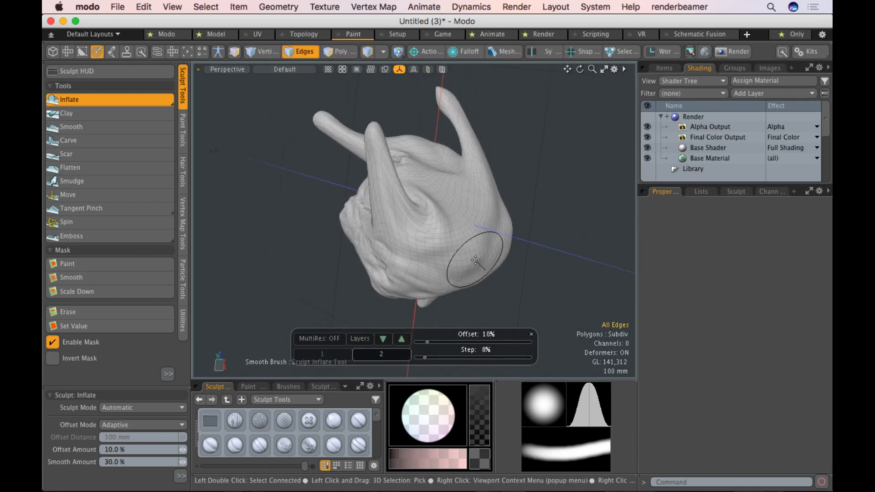
key("q")
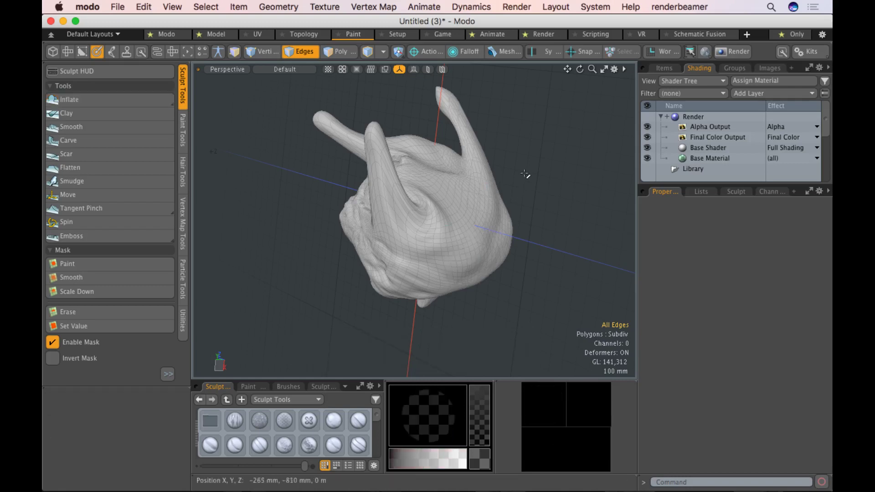
key("m")
key("Escape")
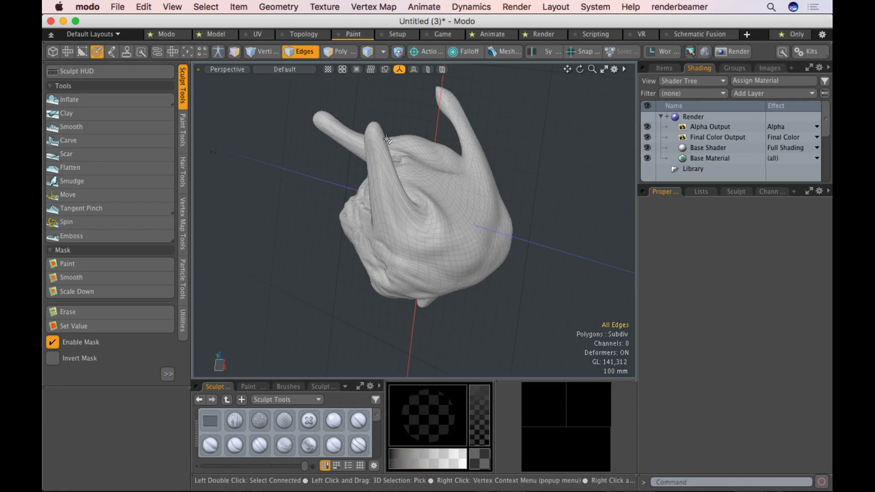
Return to the Model layout and bring up the polygon modelling tools
left_click(216, 34)
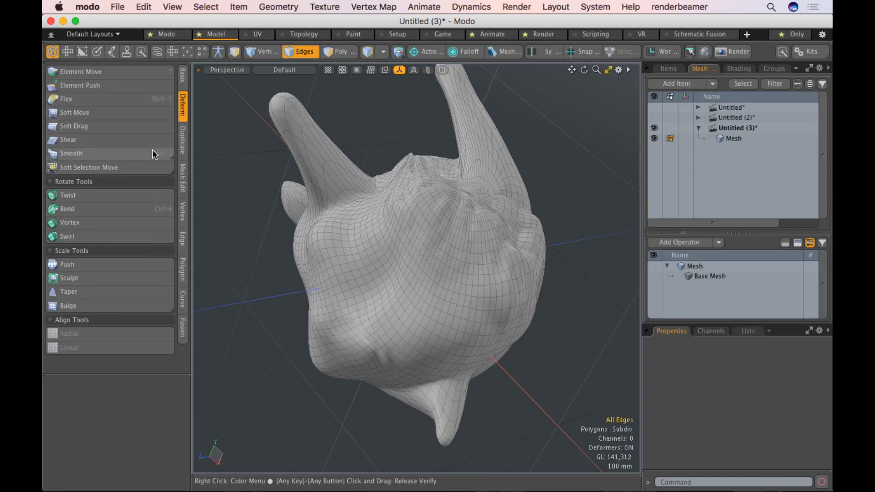
left_click(183, 239)
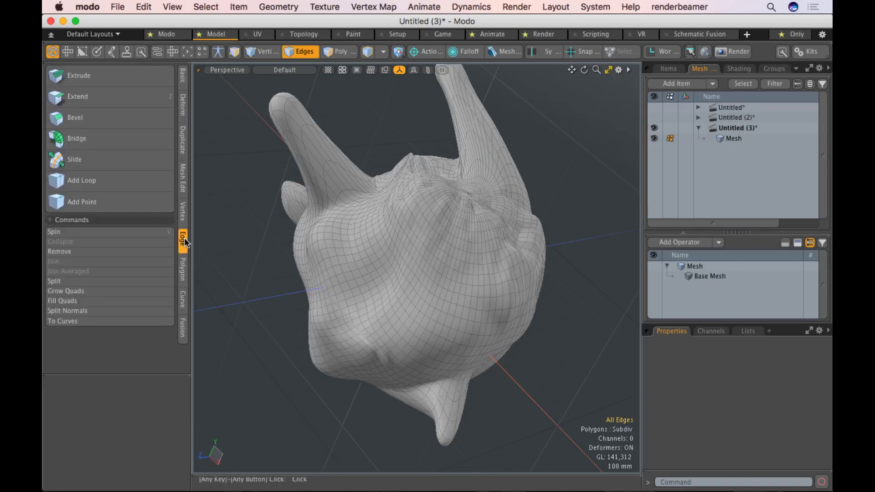
left_click(183, 269)
Try the Spikey tool on the whole mesh at a spike strength of 0.1 and undo it
left_click(91, 154)
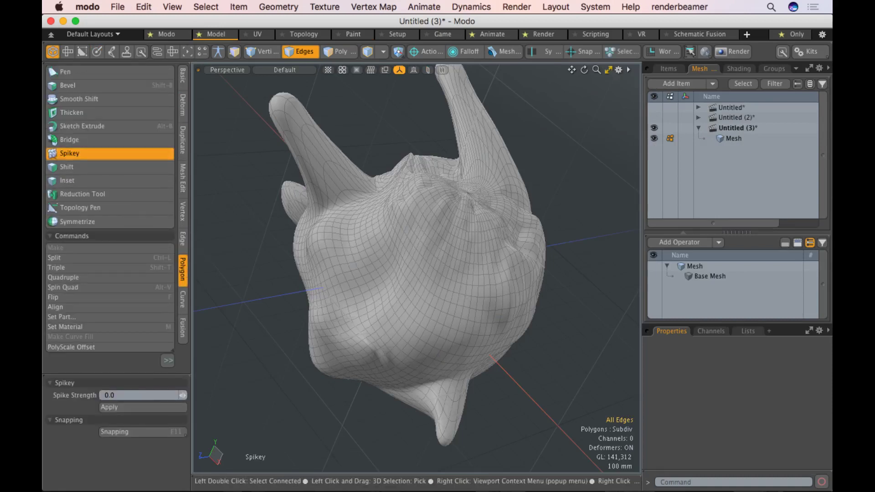
left_click_drag(410, 273, 420, 274)
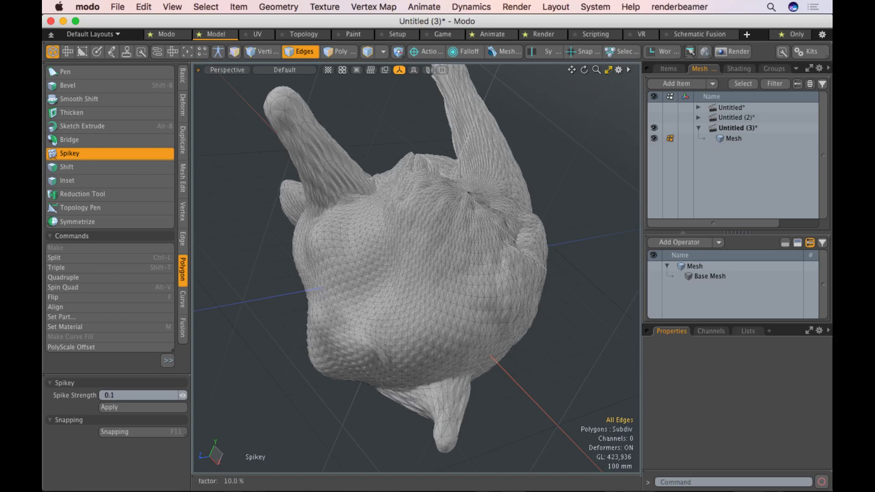
key("super+z")
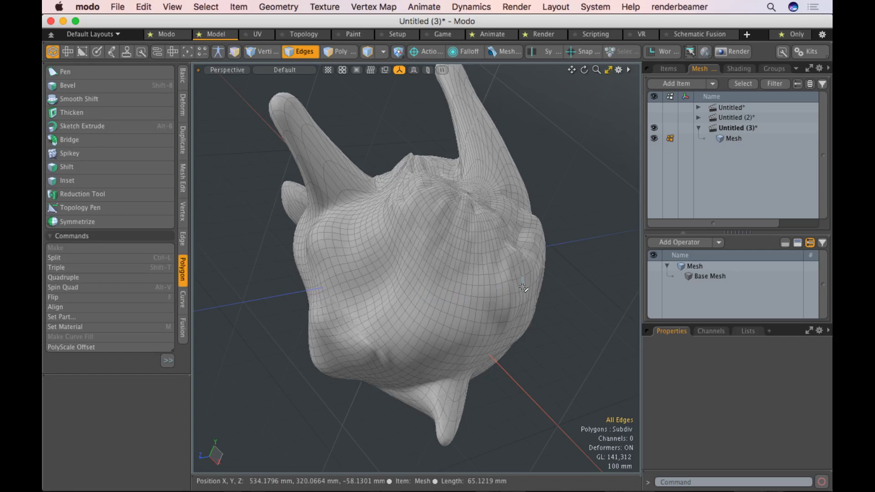
Switch to item selection mode and select the head mesh in the viewport
left_click_drag(520, 309, 409, 310, "alt")
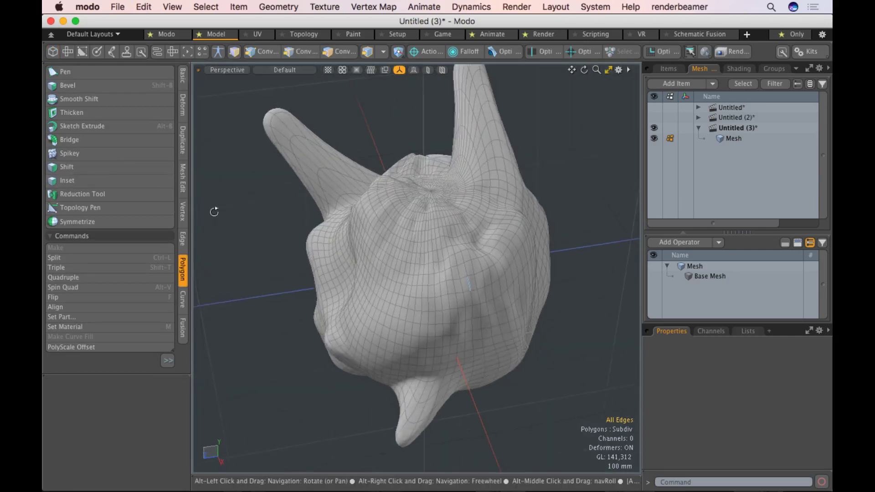
left_click_drag(213, 209, 384, 328, "alt")
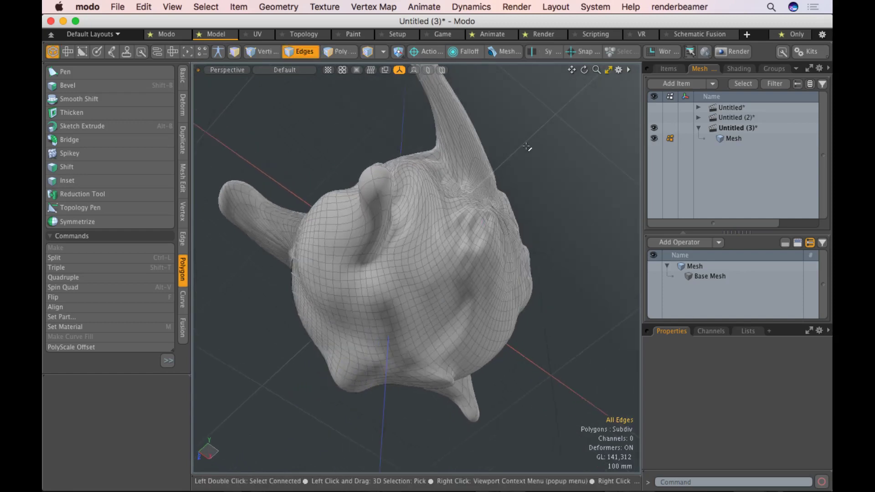
key("5")
left_click(470, 222)
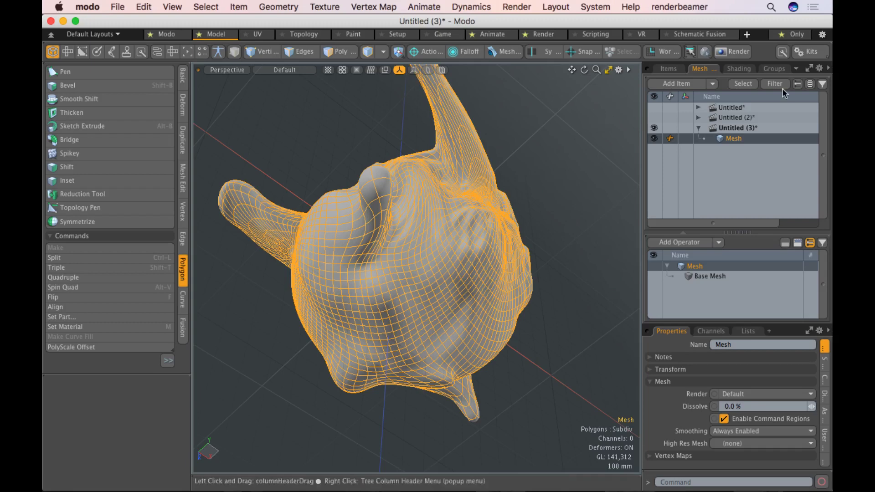
left_click(616, 160)
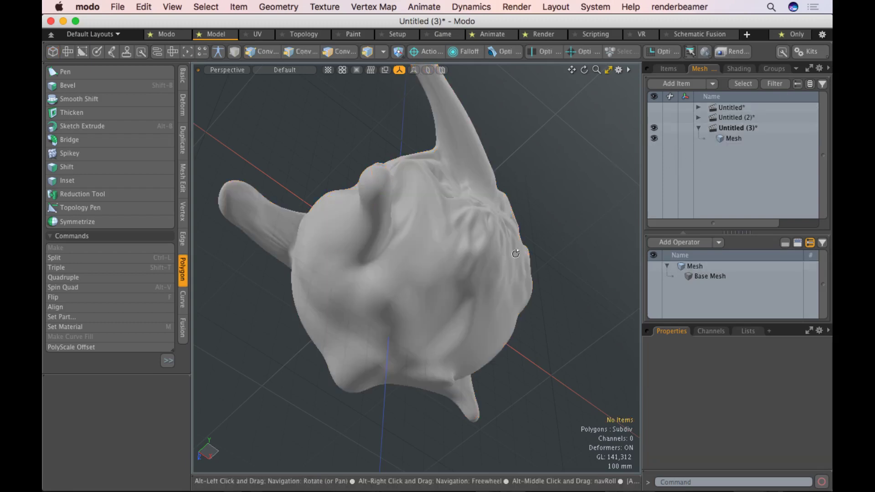
scroll(616, 160, "down", 3)
left_click_drag(616, 160, 428, 274, "alt")
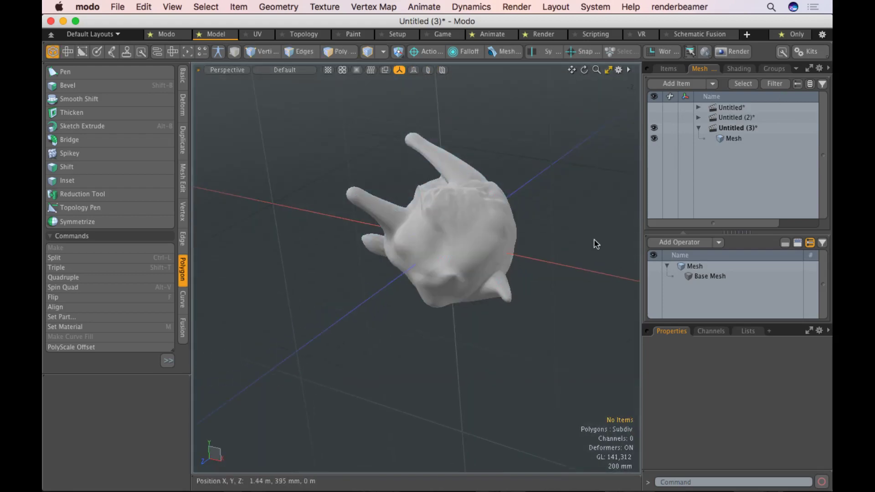
left_click_drag(472, 237, 460, 252, "alt")
left_click(459, 252)
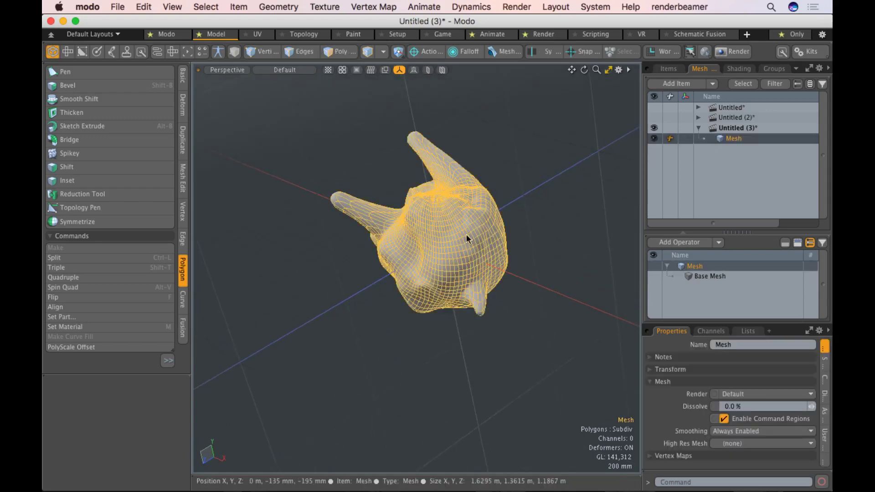
Reselect the head mesh and begin assigning it a polygon material named mesh1material of type Default Material
left_click_drag(568, 186, 524, 196, "alt")
left_click(533, 183)
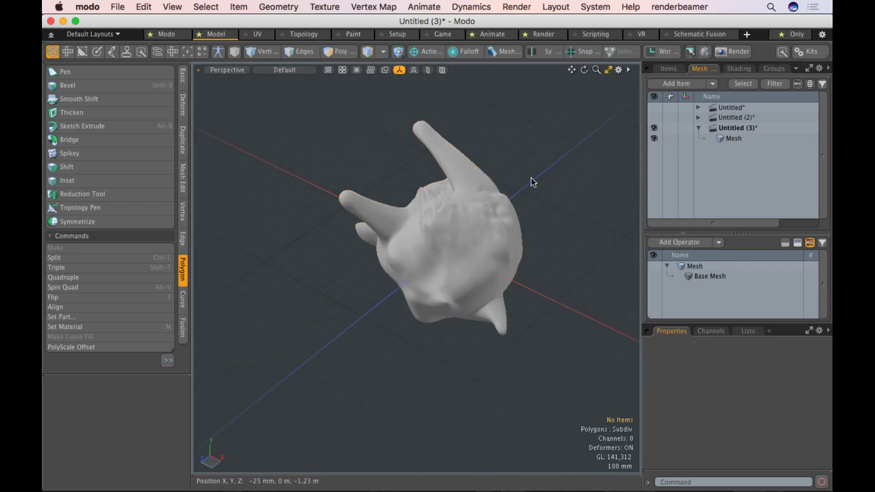
left_click(480, 225)
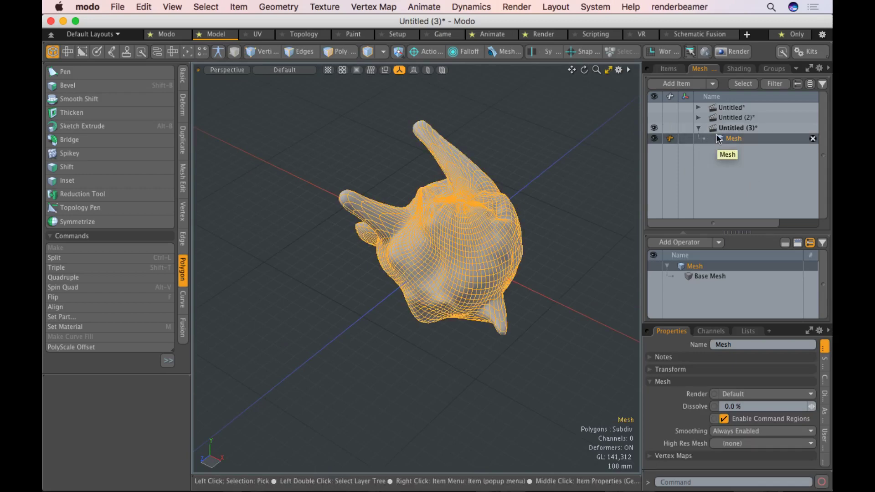
key("m")
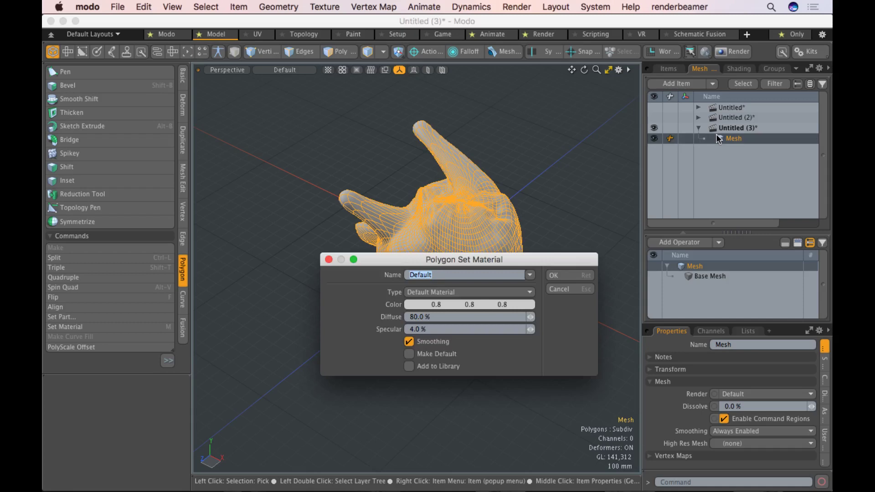
type("mesh1material")
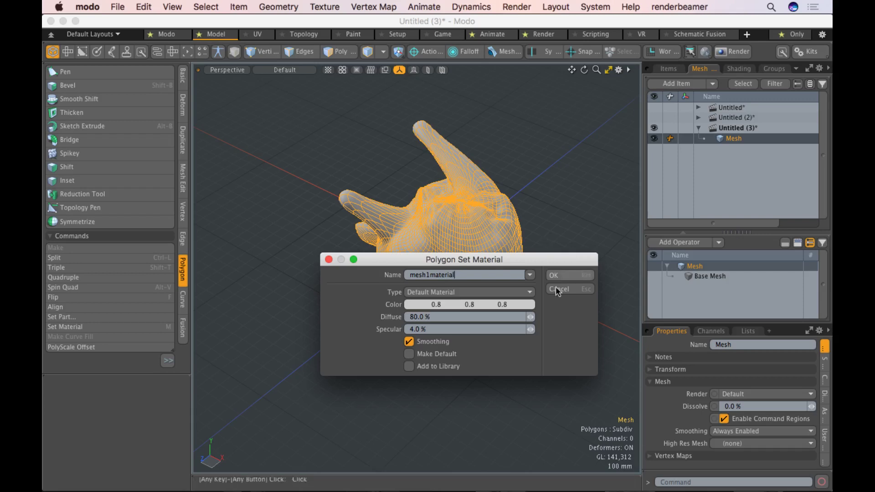
left_click(455, 295)
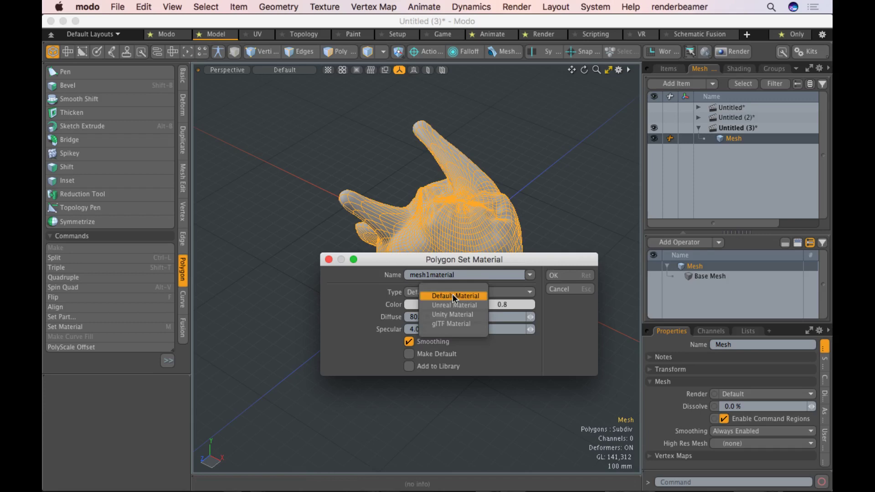
left_click(454, 296)
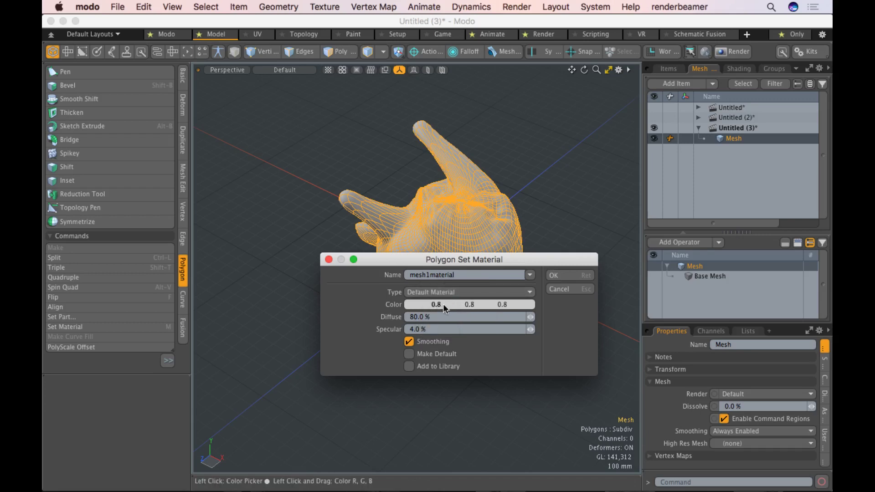
Set the new material's color to bright red (0.99, 0.0, 0.03) and apply it to the head mesh
left_click(443, 303)
left_click(473, 375)
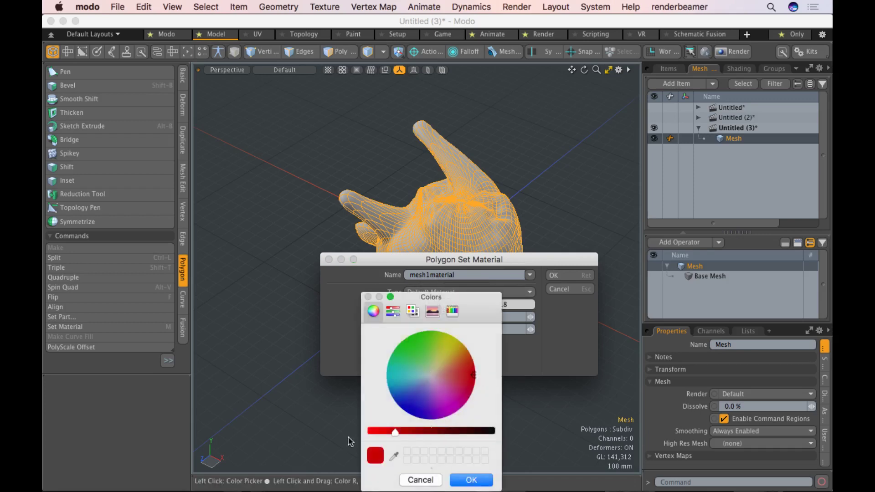
left_click_drag(394, 432, 370, 431)
left_click(474, 480)
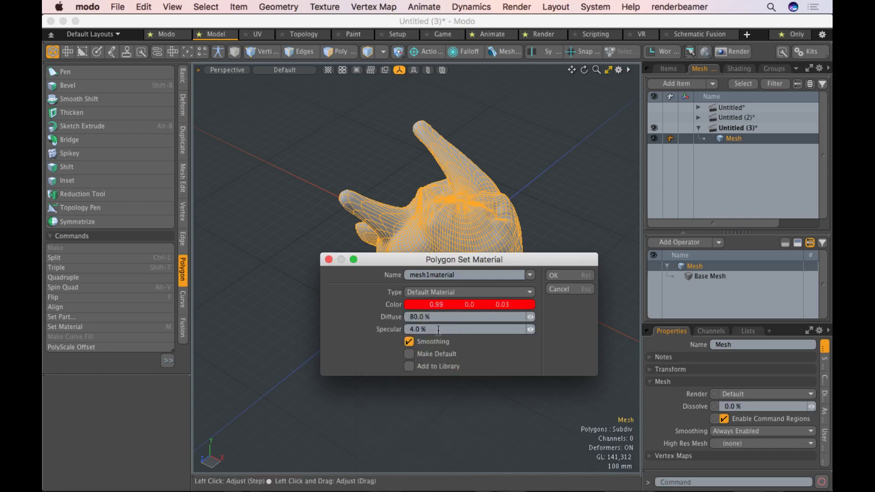
left_click(574, 276)
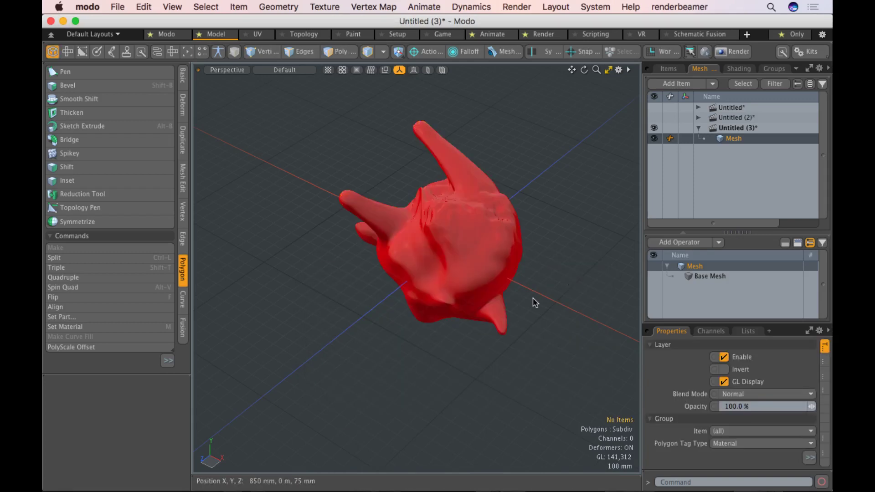
Open the Shader Tree, expand the mesh1material group and select its Material to inspect the diffuse and specular settings
left_click_drag(439, 318, 448, 272, "alt")
left_click_drag(459, 292, 434, 262, "ctrl+alt")
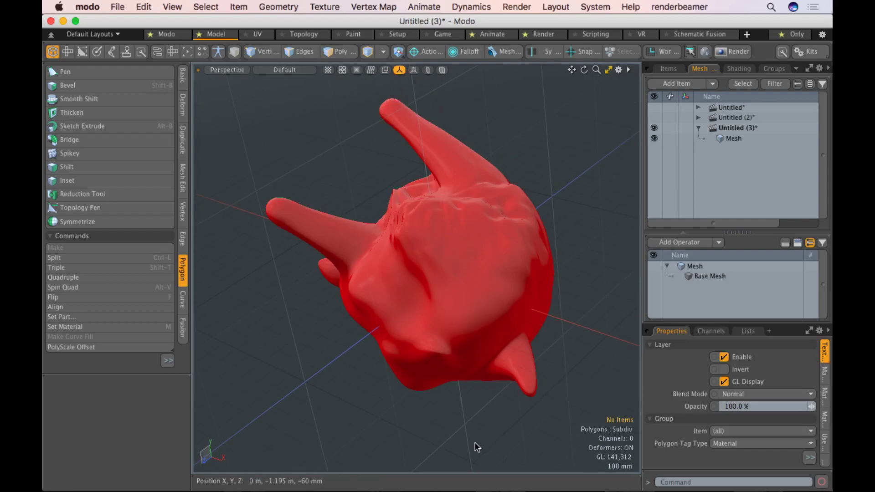
left_click(734, 69)
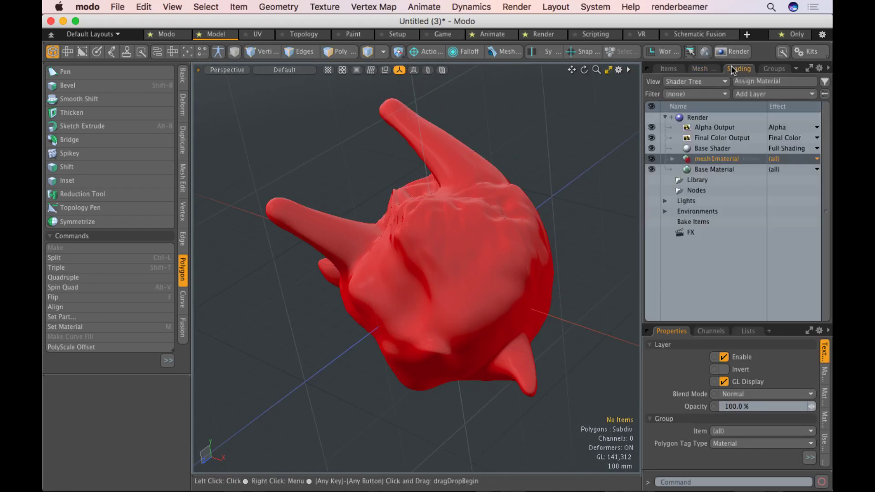
left_click(672, 159)
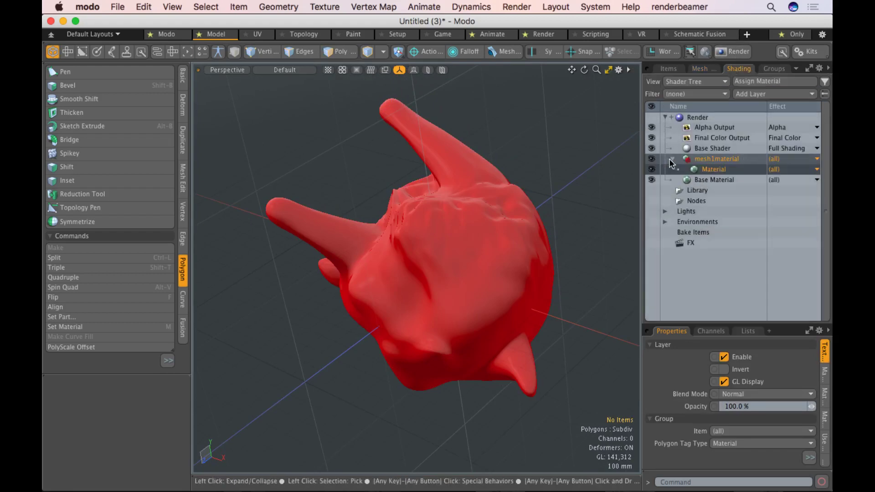
left_click(700, 170)
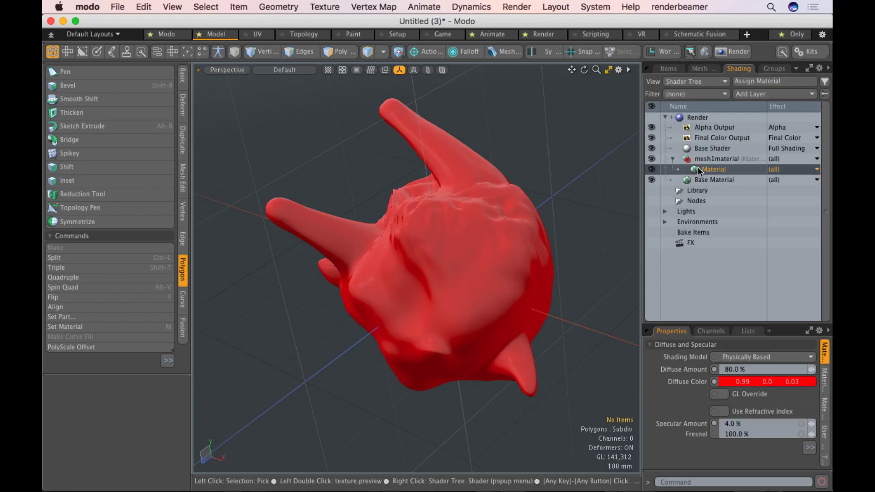
Look up the Mesh in the scene's item list, drop the selection, and return to the Shader Tree
left_click(748, 244)
left_click(669, 69)
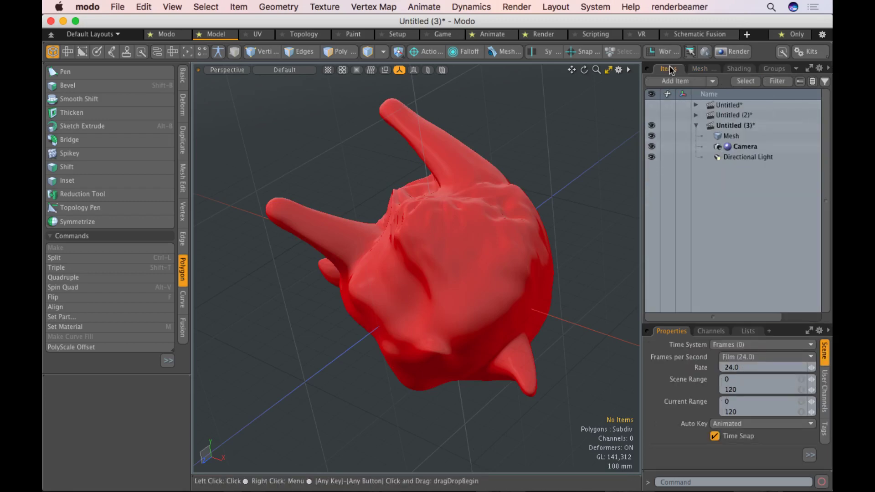
left_click(724, 137)
left_click(548, 106)
left_click(733, 70)
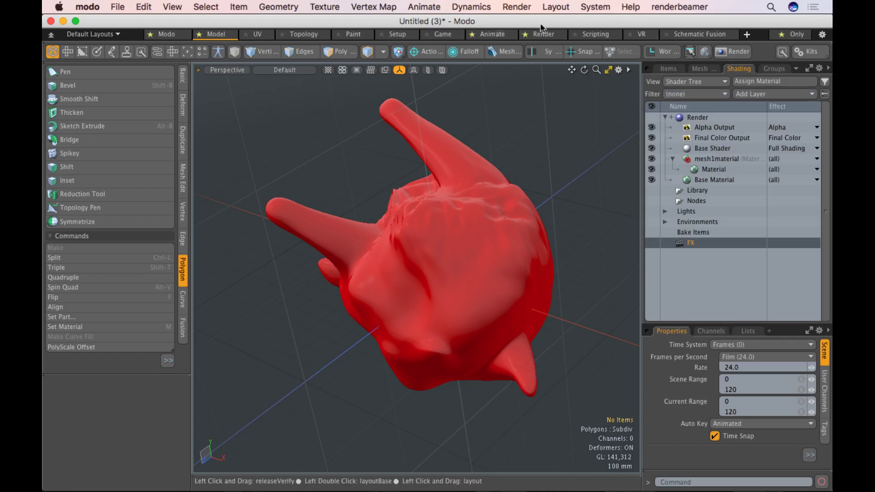
Switch to the Render layout, start the preview render and shift the camera framing of the head within it
left_click(546, 34)
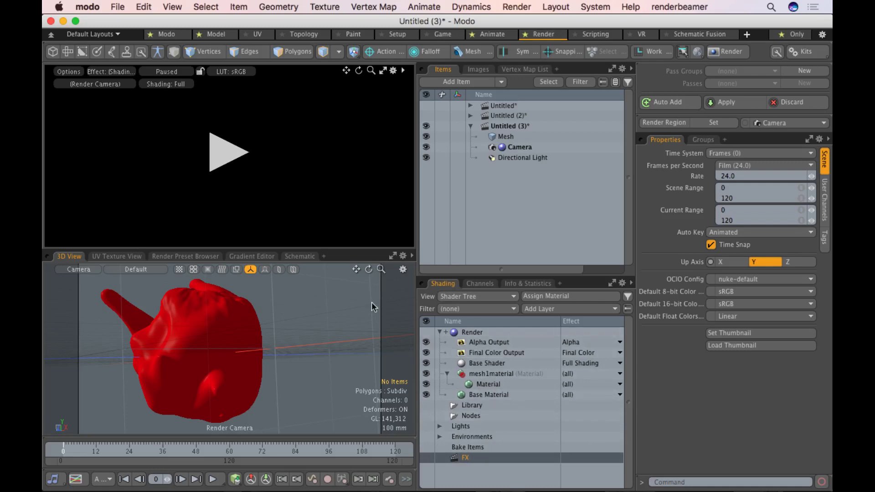
left_click(227, 139)
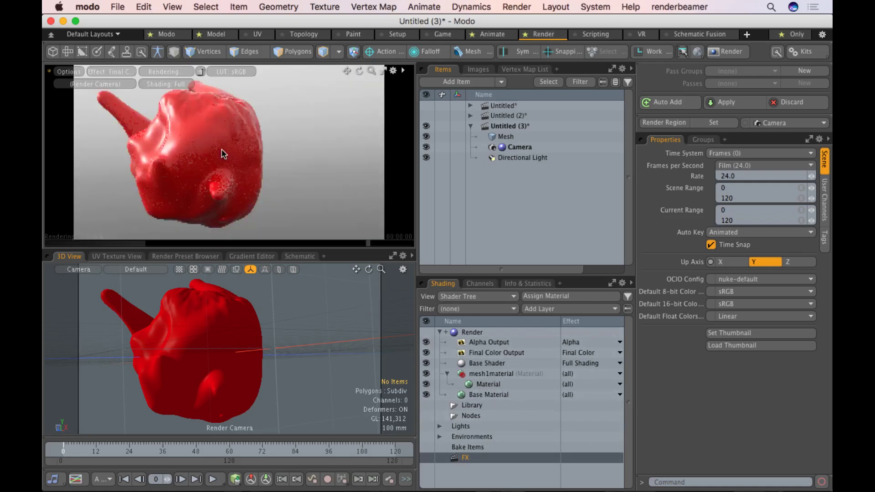
left_click_drag(199, 150, 304, 185)
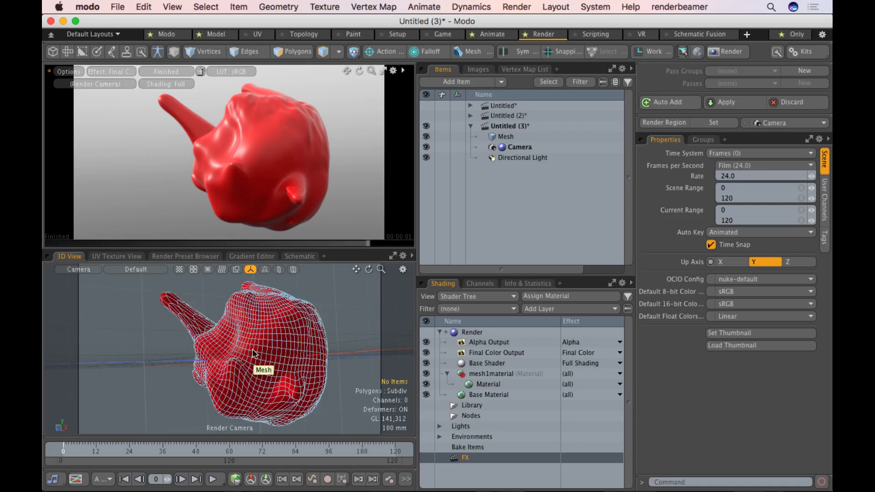
Switch the Render layout's 3D view to Perspective and orbit around the head independently of the camera
left_click(86, 271)
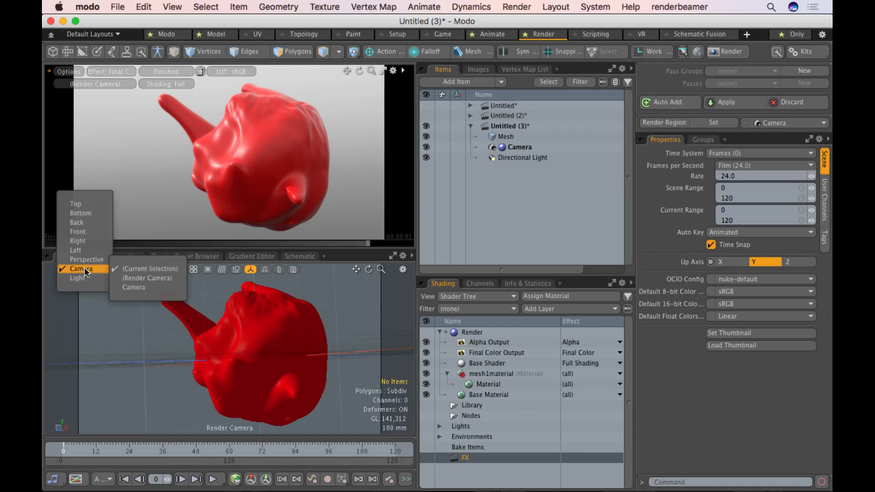
left_click(96, 259)
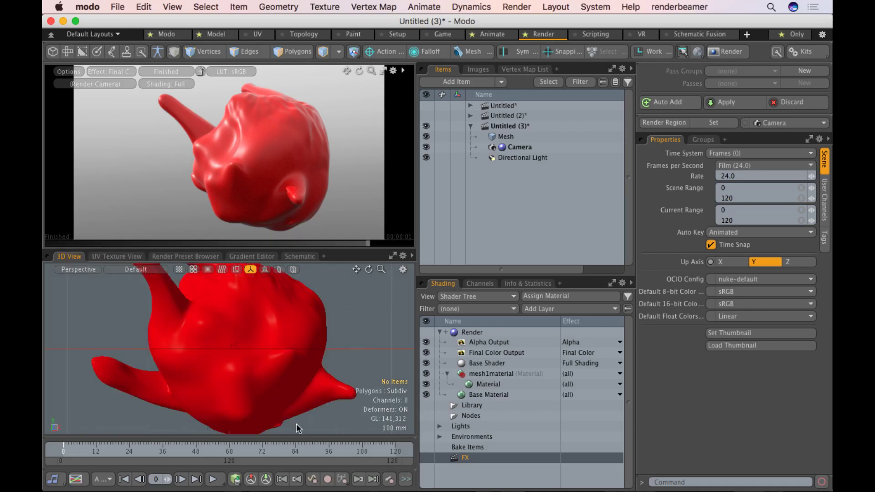
key("alt")
left_click_drag(228, 327, 203, 347, "alt")
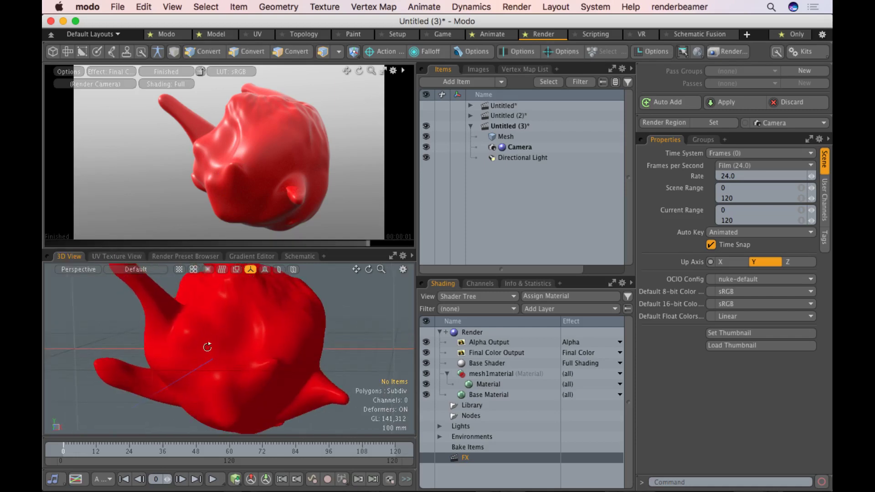
Look through the Modo and Model layouts, then return to the Render layout
left_click(184, 35)
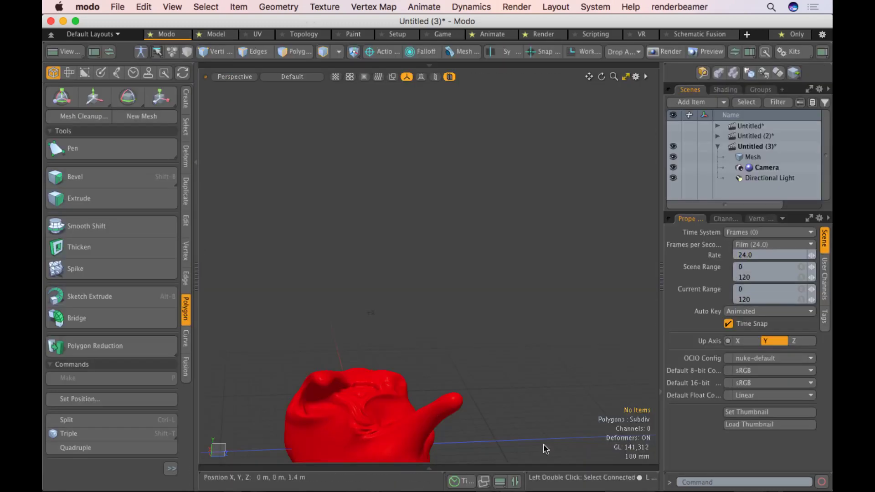
left_click(216, 34)
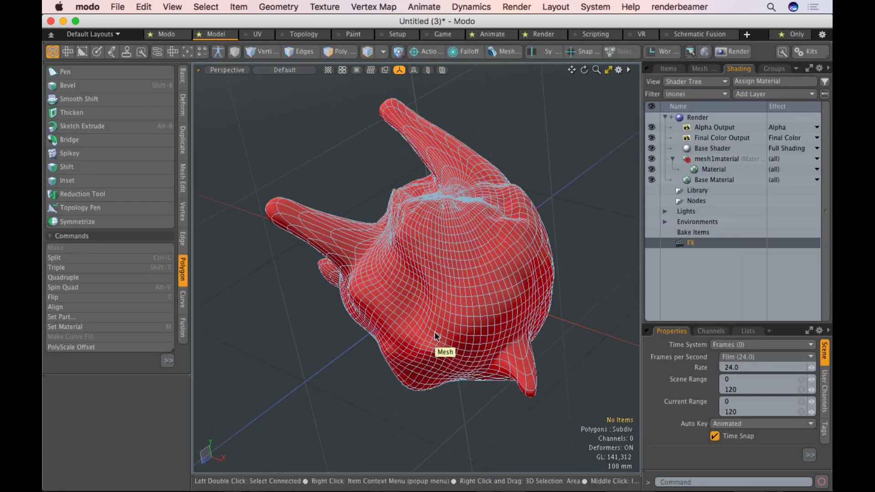
left_click(549, 7)
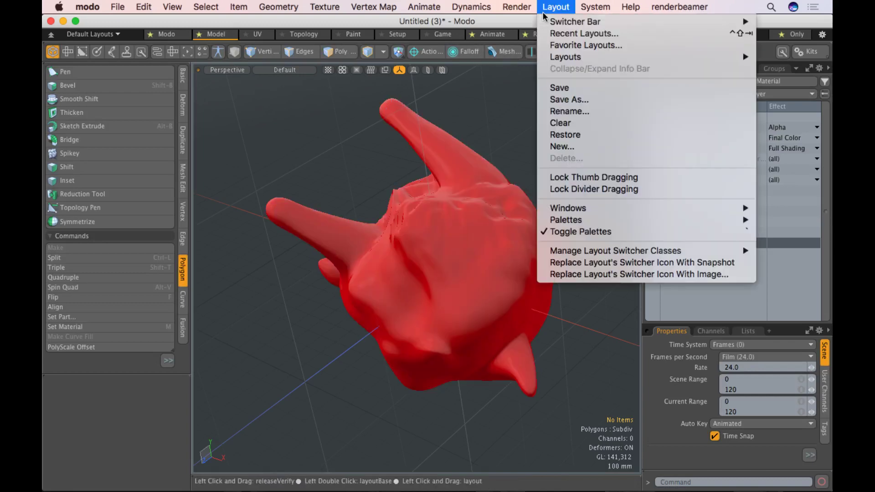
left_click(518, 24)
left_click(543, 34)
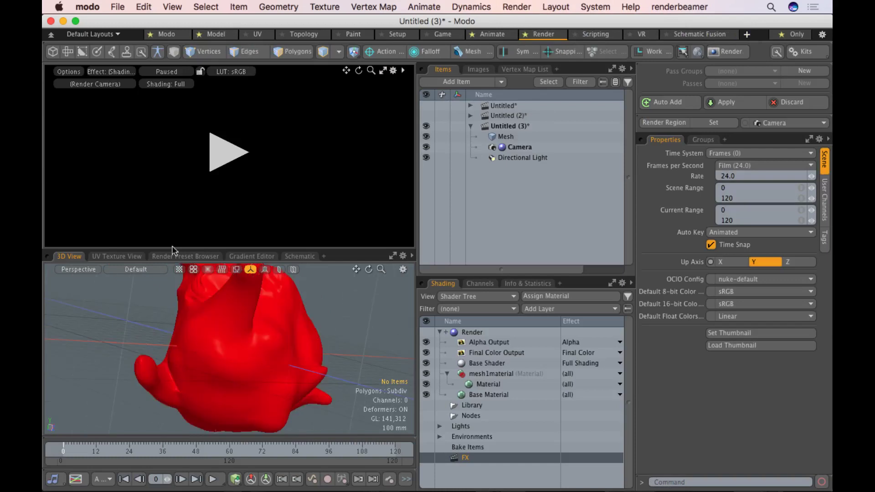
Set the 3D view to the Render Camera, orbit it around the horned head and start the preview render
left_click(87, 269)
mouse_move(94, 283)
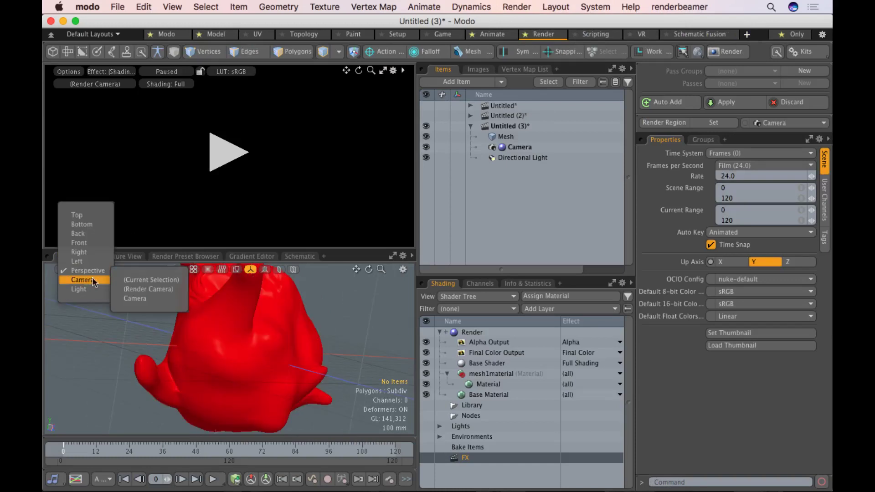
left_click(160, 287)
left_click_drag(171, 290, 189, 350, "alt")
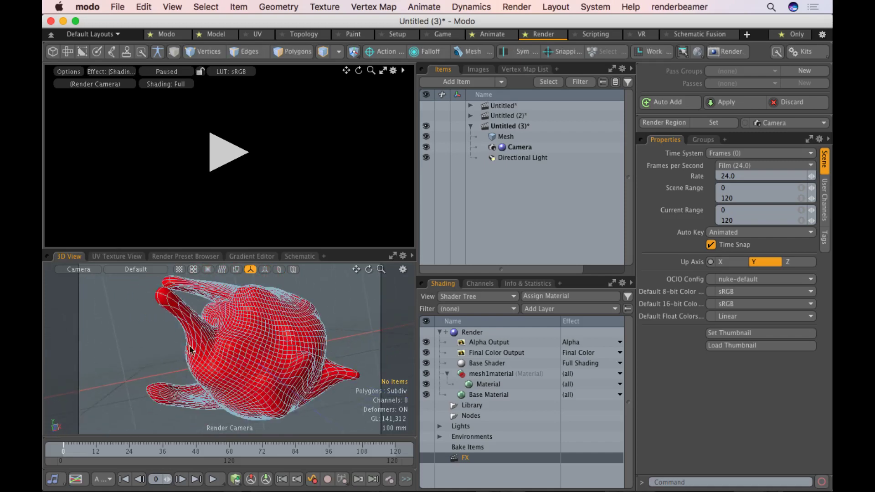
left_click(228, 152)
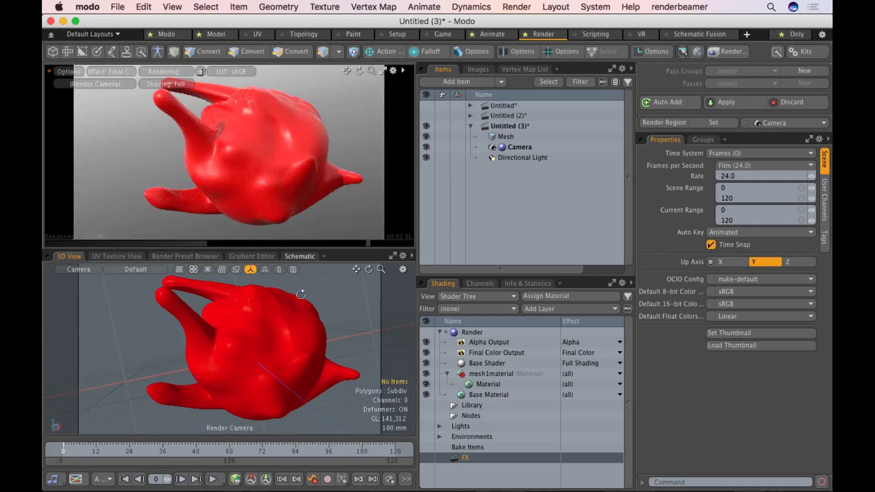
Reframe the head through the render camera by orbiting, panning and zooming out slightly
left_click_drag(301, 294, 280, 391, "alt")
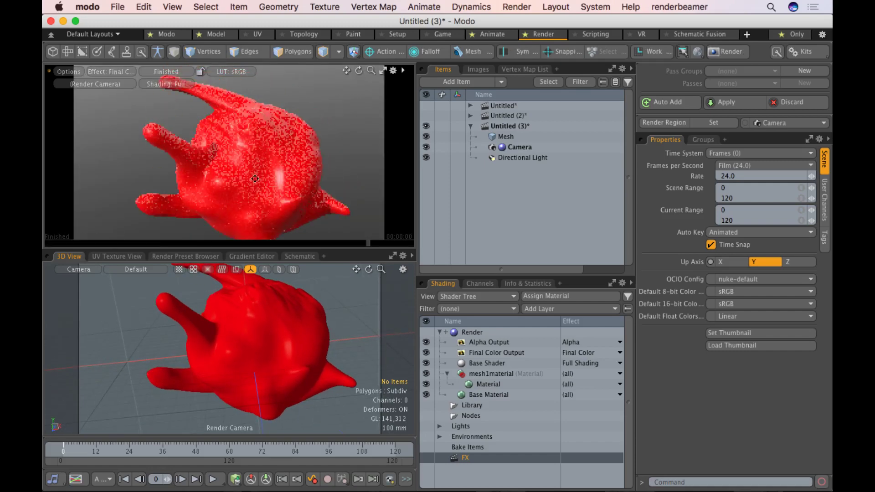
left_click_drag(254, 179, 248, 165, "alt")
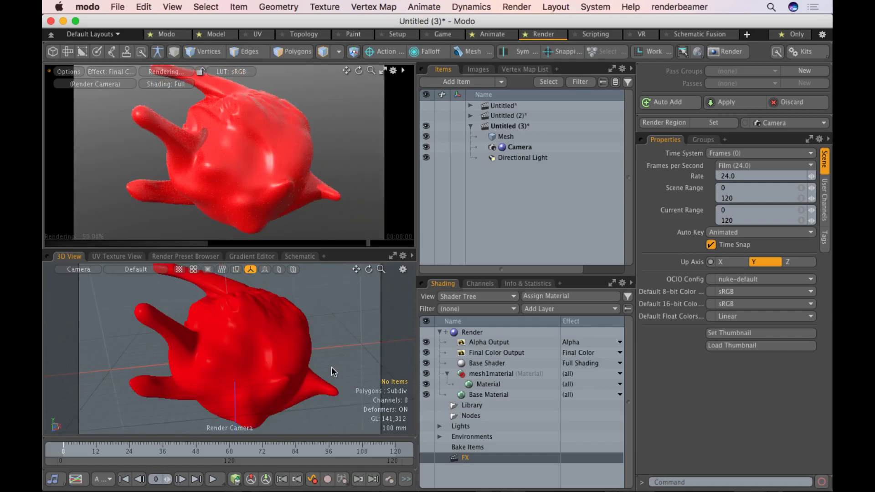
left_click_drag(300, 374, 251, 374, "ctrl+alt")
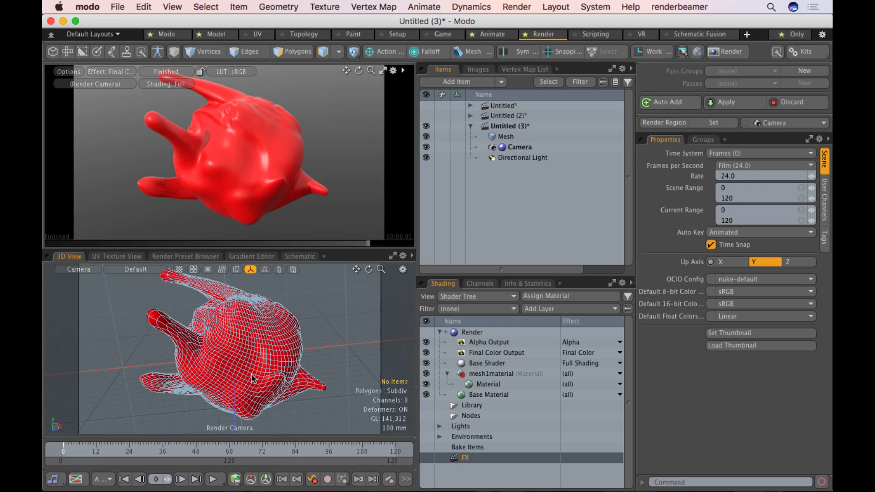
Set the Environment Material's environment type to Constant
left_click(440, 436)
left_click(447, 447)
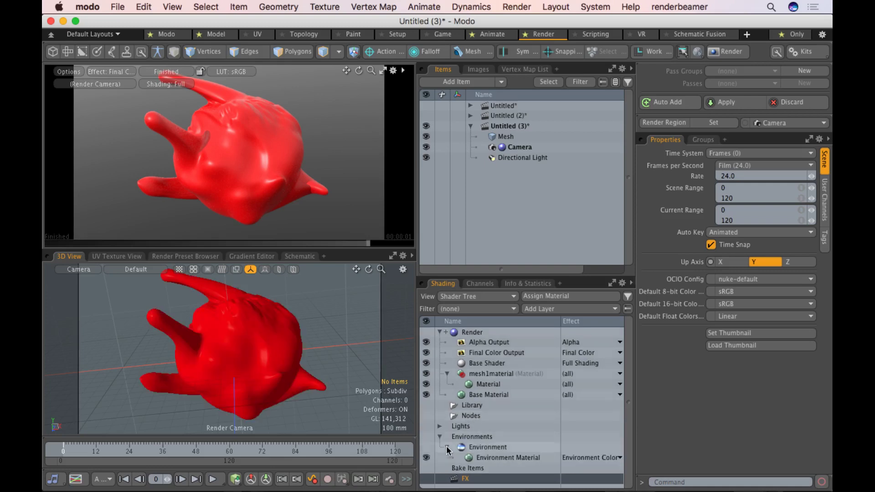
left_click(487, 458)
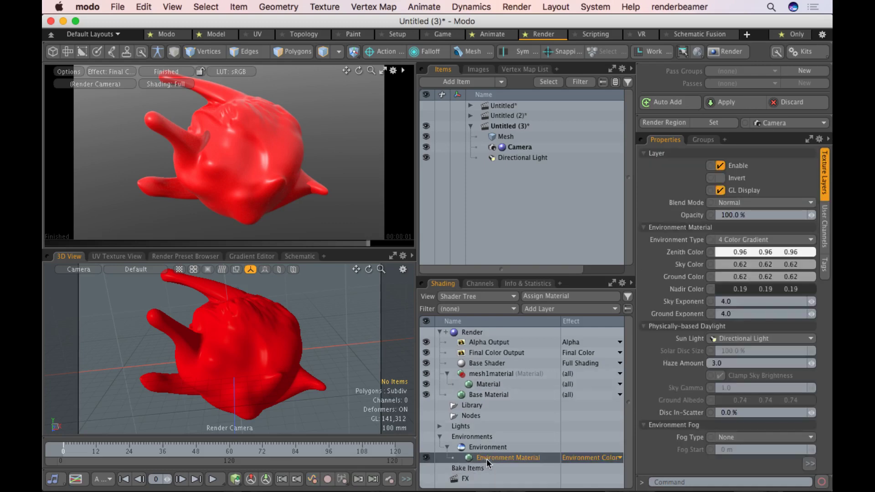
left_click(746, 244)
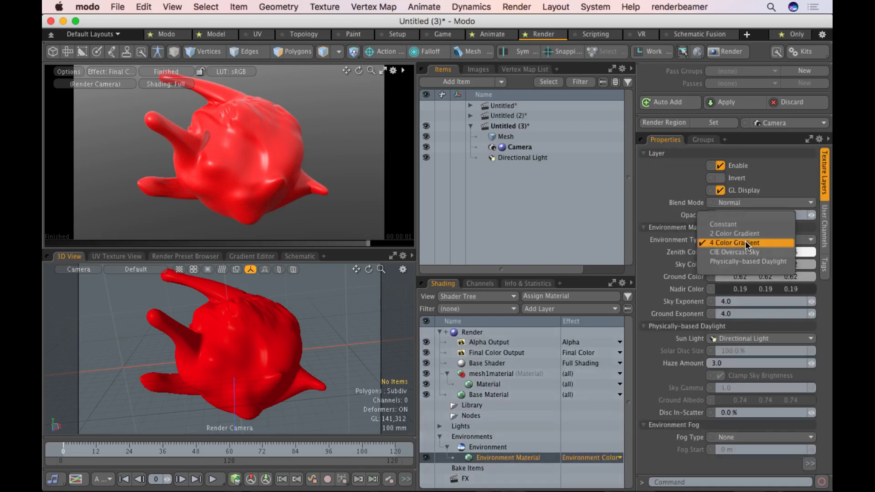
left_click(747, 229)
Try magenta, orange and green as the environment's zenith color, and settle on cyan 0.0, 0.85, 1.0
double_click(741, 254)
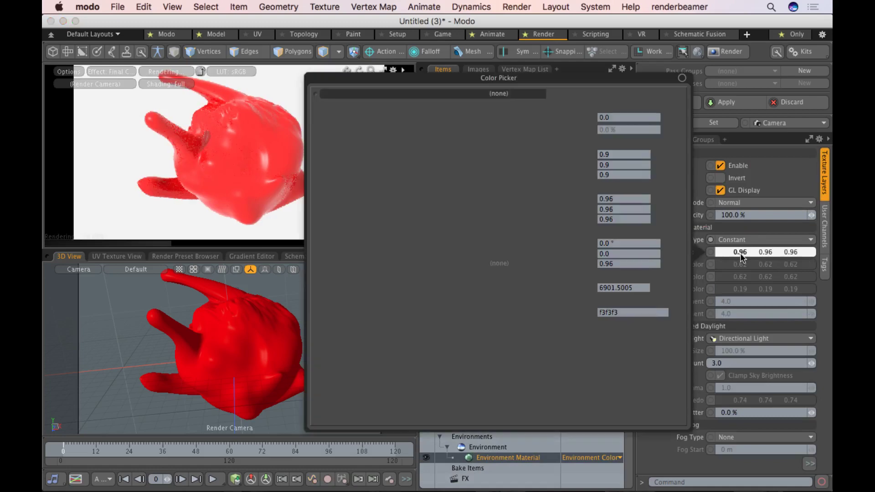
left_click_drag(577, 254, 588, 262)
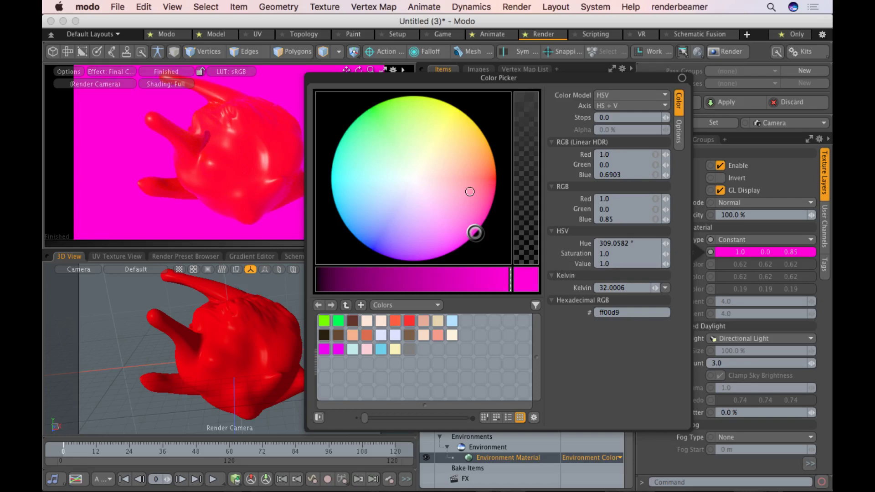
left_click(469, 143)
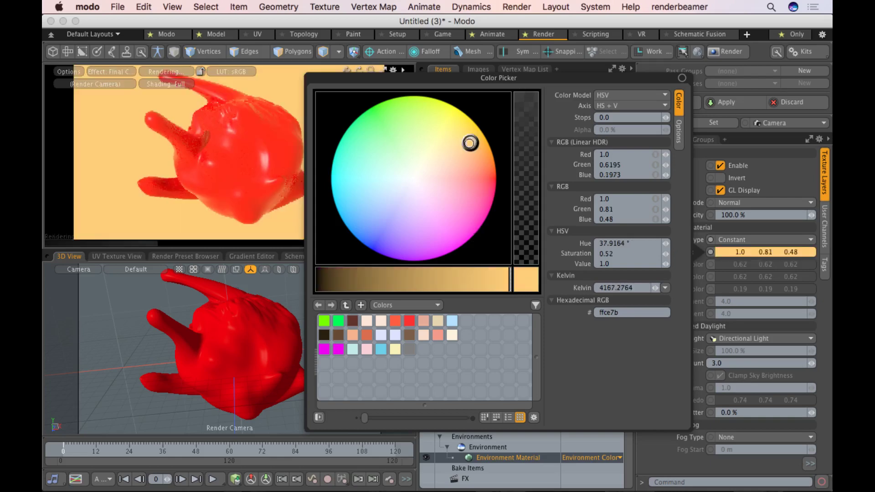
left_click(433, 119)
left_click(401, 97)
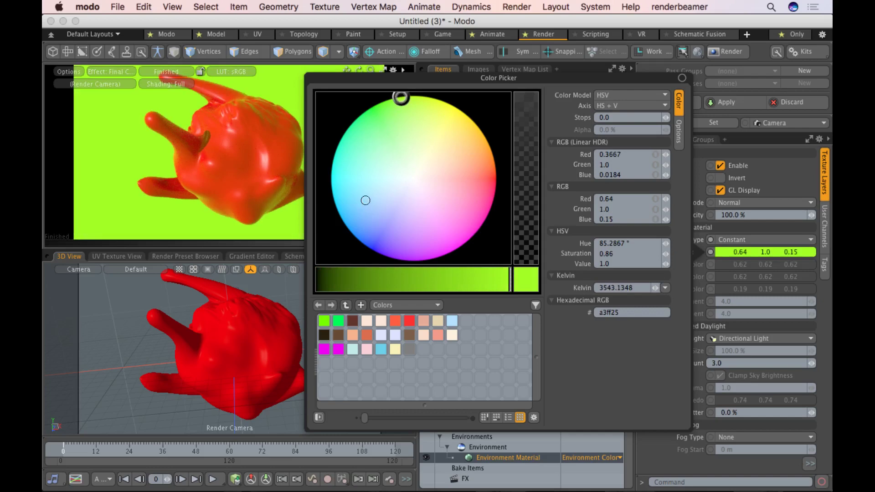
left_click(333, 204)
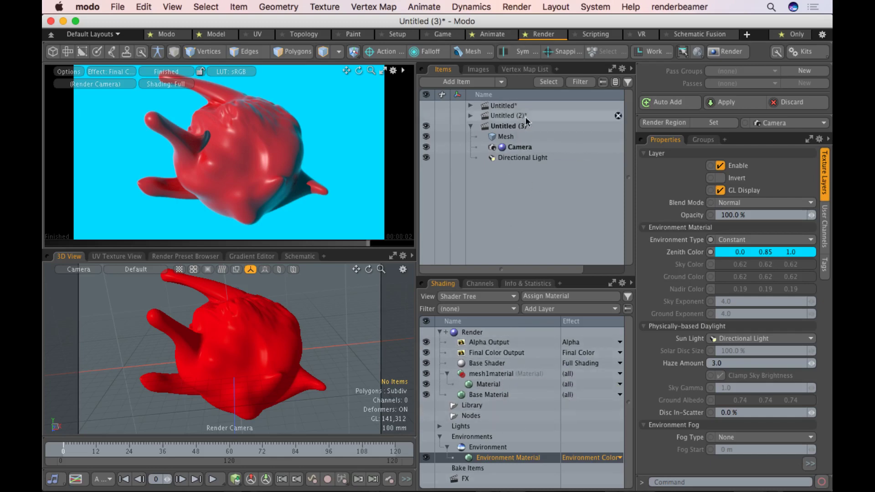
Select the Directional Light and show cameras and lights in the Model layout's 3D viewport
left_click(514, 147)
left_click(515, 158)
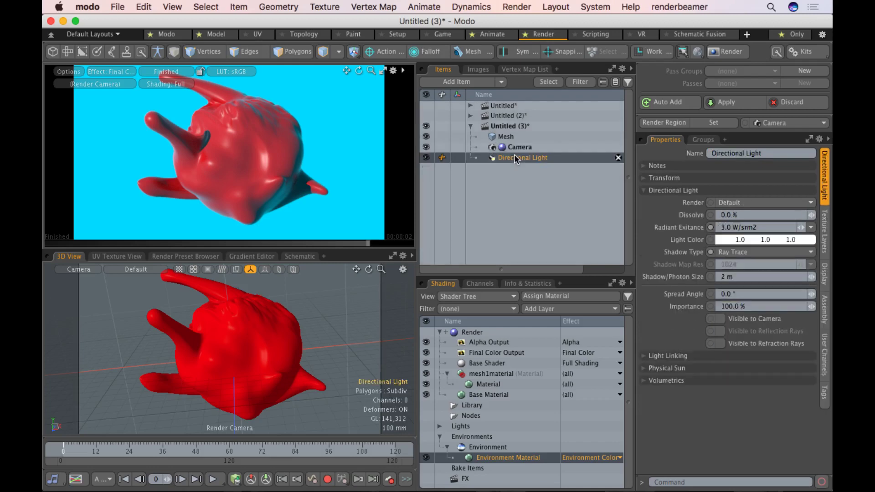
left_click(216, 35)
scroll(462, 242, "down", 10)
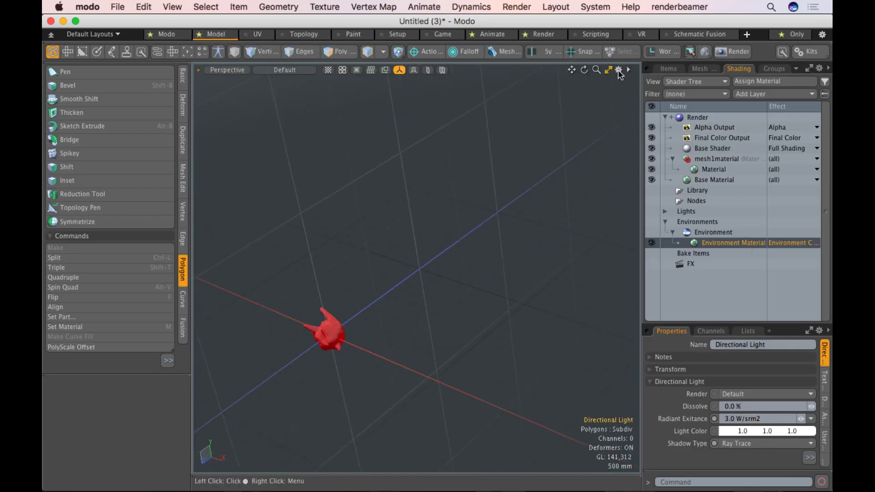
left_click(618, 70)
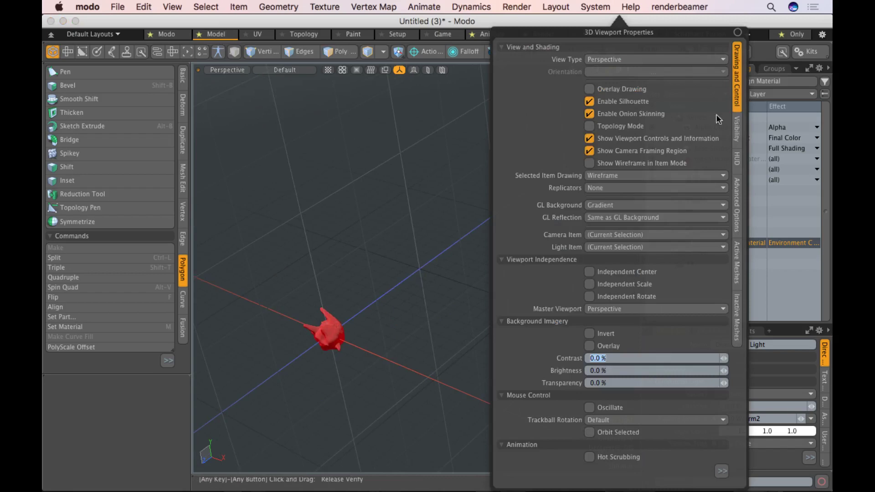
left_click(737, 132)
left_click(638, 71)
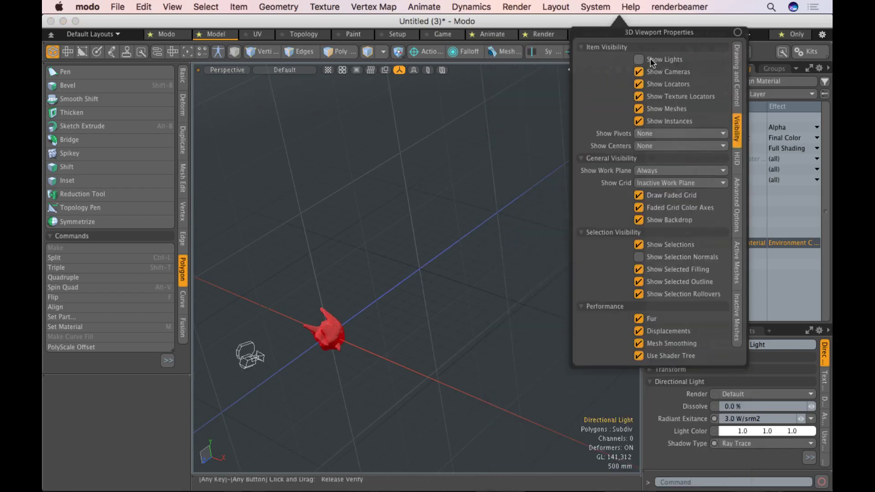
left_click(638, 59)
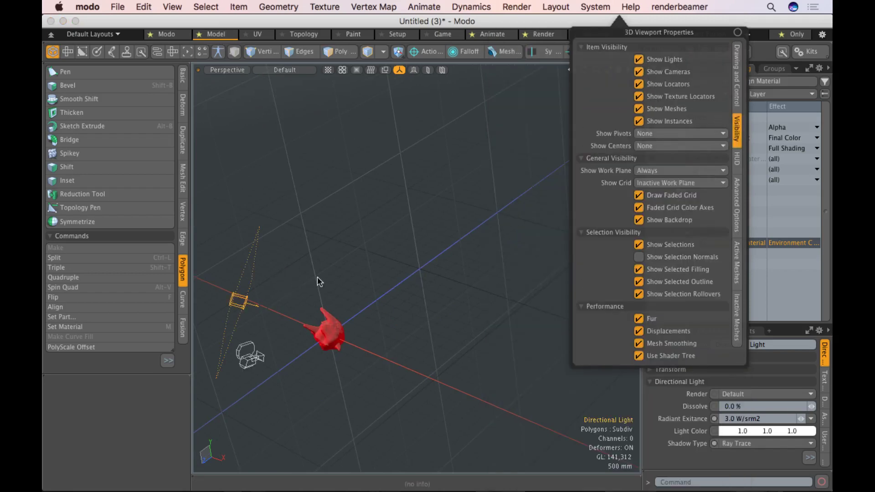
Activate the rotation handles, select the Camera, and examine its placement around the head in the Model layout
key("e")
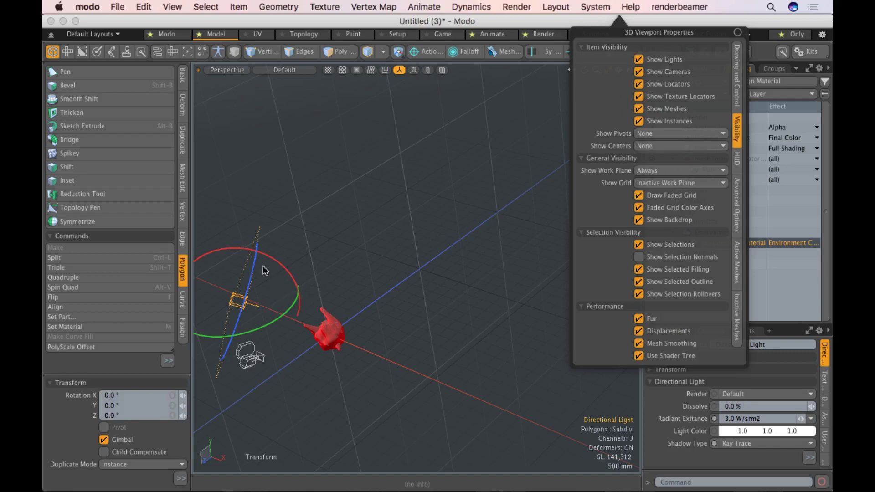
left_click(264, 271)
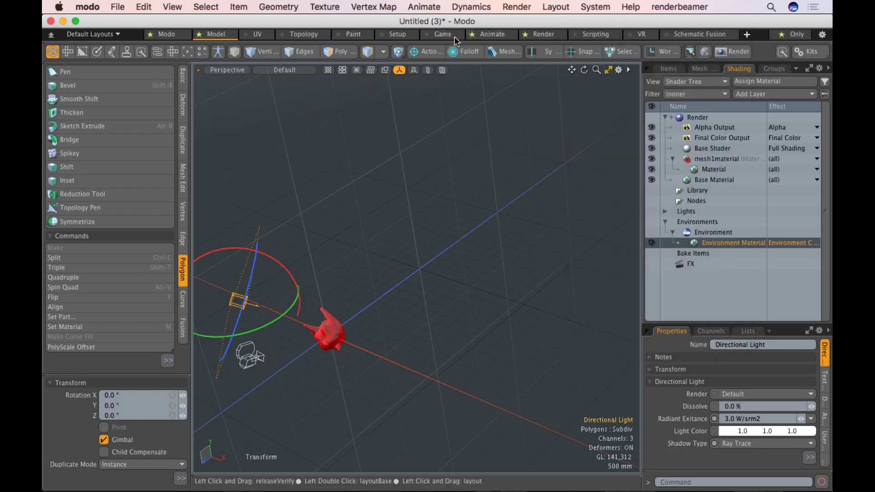
left_click(539, 34)
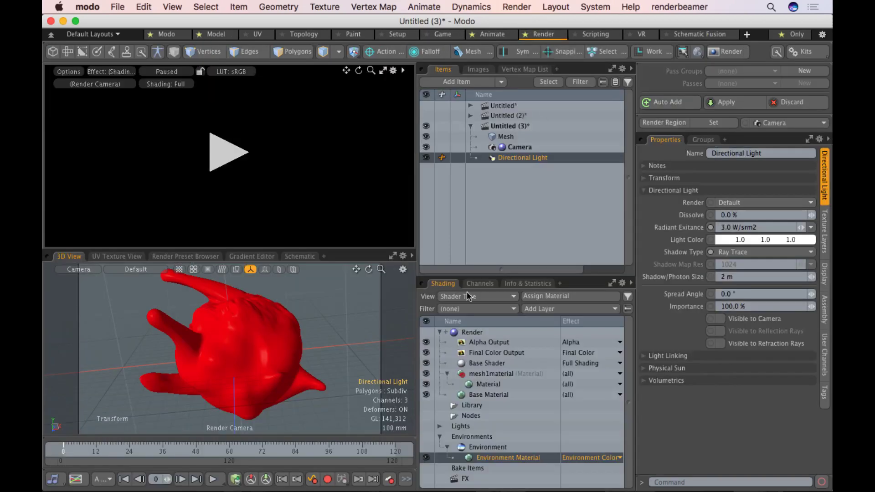
left_click(519, 147)
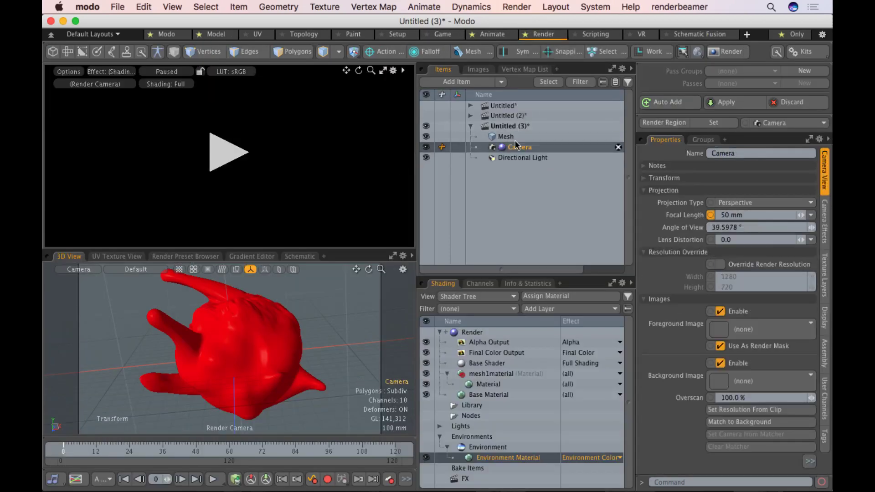
left_click(216, 34)
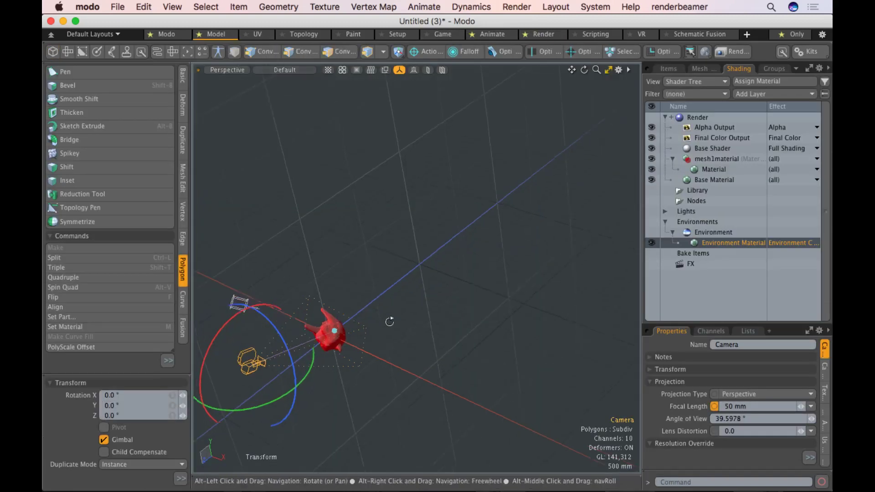
left_click_drag(390, 319, 385, 273, "alt")
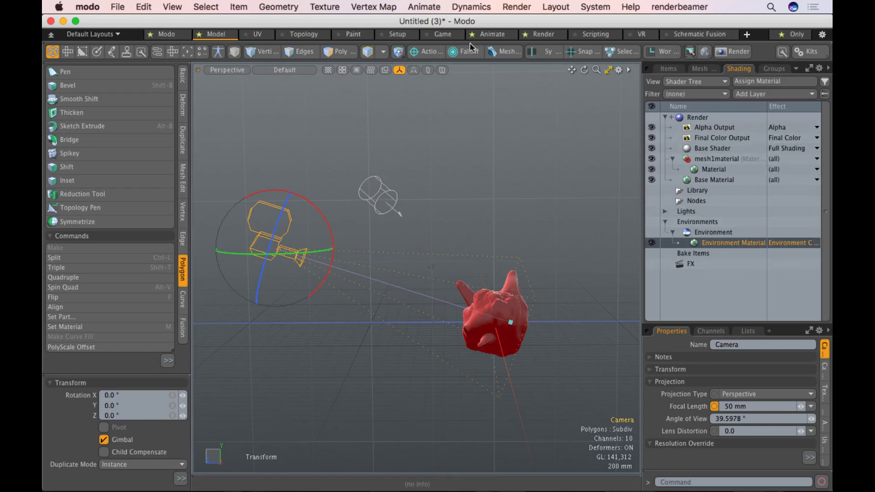
Split the Render layout's 3D view with Split Vertical and set the lower view to Perspective
left_click(544, 34)
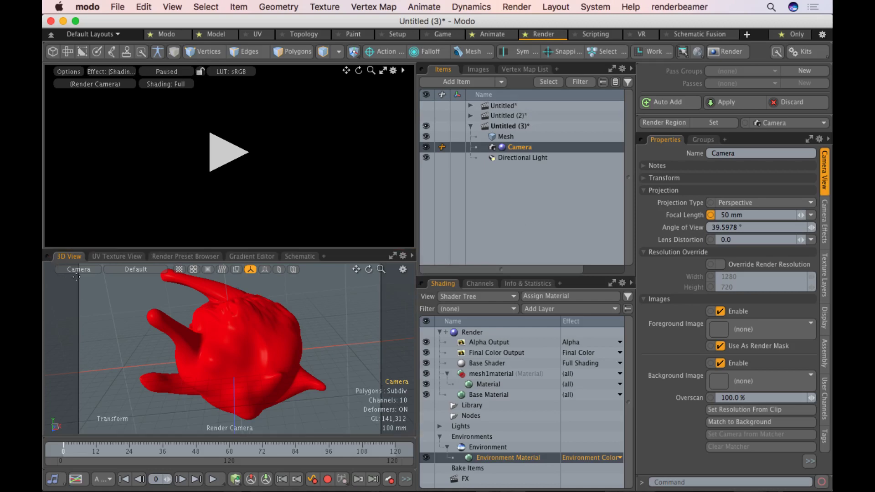
left_click(413, 256)
left_click(48, 256)
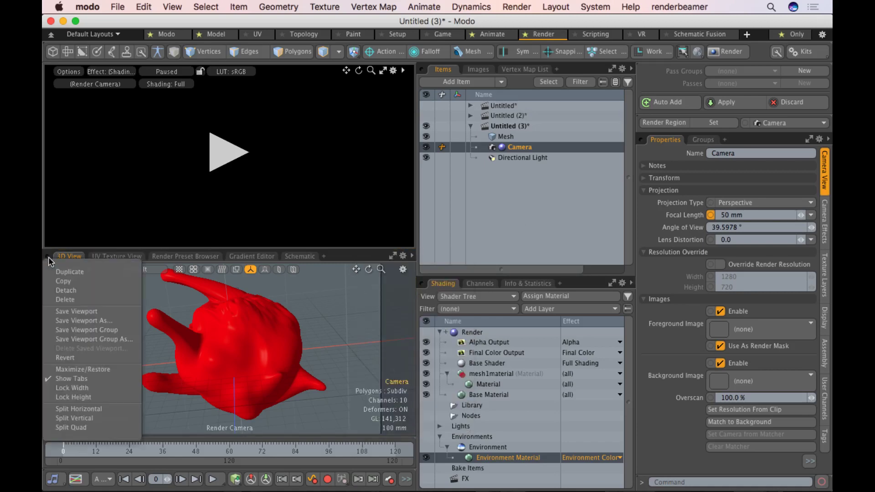
left_click(91, 418)
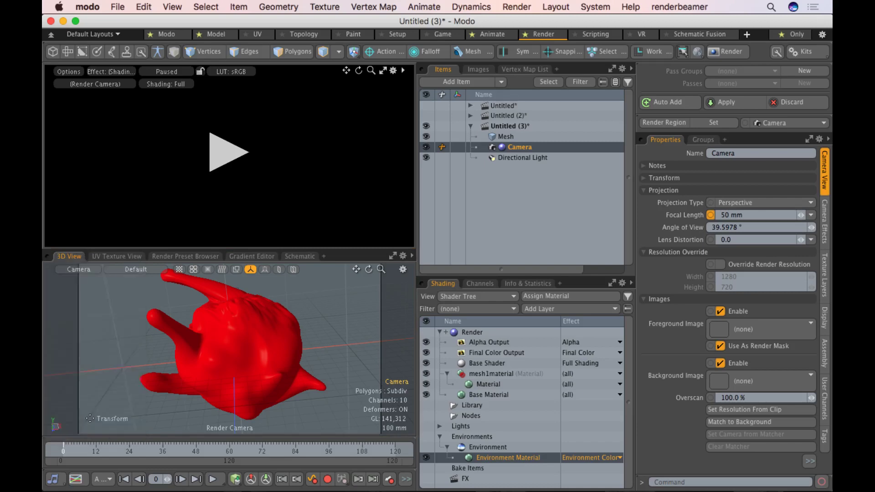
left_click(97, 363)
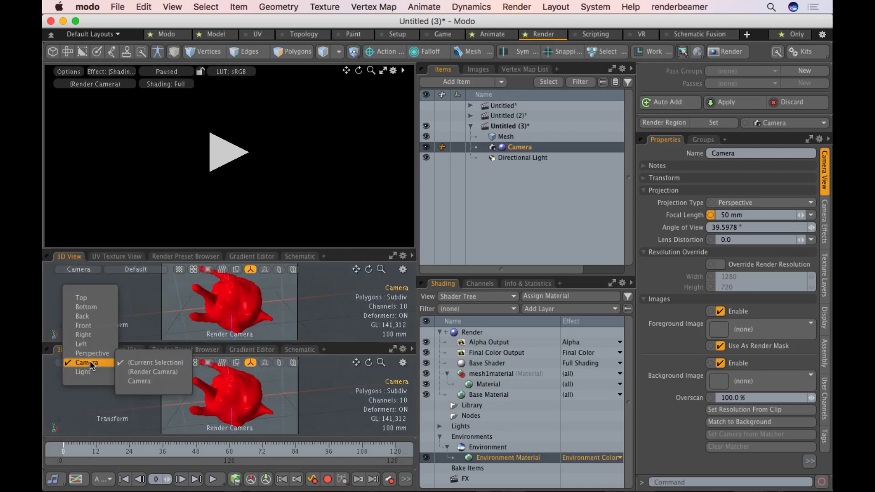
left_click(84, 357)
Zoom the Perspective view out to show the camera and head, enlarge both 3D views, and start the preview render
left_click_drag(227, 397, 246, 389, "ctrl+alt")
left_click_drag(283, 255, 283, 186)
left_click_drag(266, 342, 266, 314)
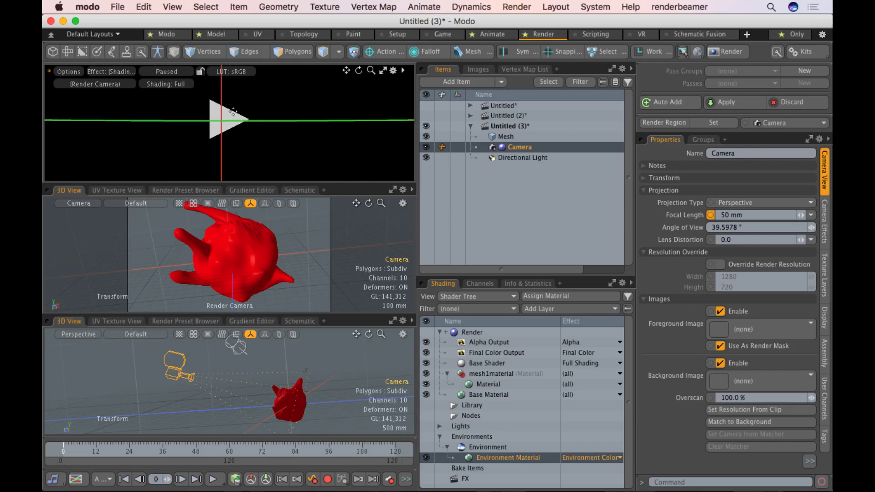
left_click(167, 71)
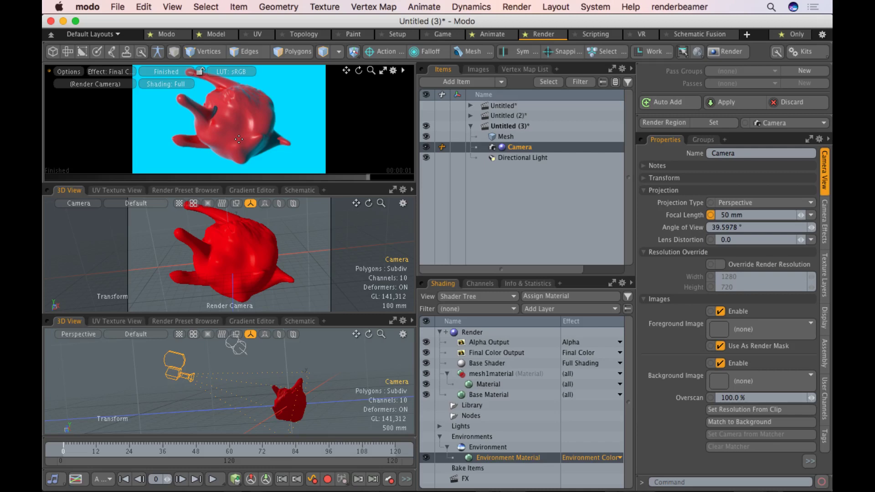
mouse_move(241, 117)
left_mouse_down("ctrl+alt")
mouse_move(44, 159)
mouse_move(313, 128)
mouse_move(162, 137)
mouse_move(288, 125)
mouse_move(303, 115)
mouse_move(247, 117)
left_mouse_up("ctrl+alt")
scroll(247, 117, "up", 5)
key("super+Tab")
key("super+shift+Tab")
Clear the item selection and select an irregular patch of polygons on the head's side in the Perspective view
left_click(303, 296)
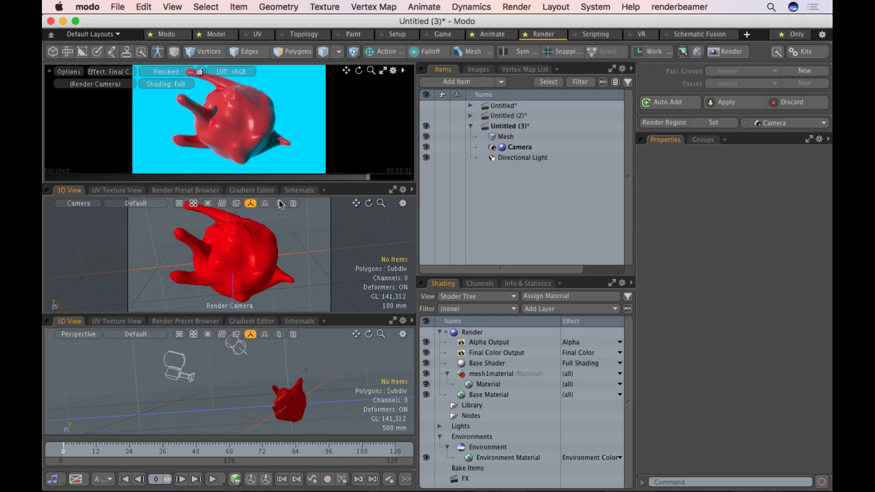
mouse_move(287, 421)
left_mouse_down("ctrl+alt")
mouse_move(344, 368)
mouse_move(293, 393)
mouse_move(307, 367)
mouse_move(298, 351)
mouse_move(302, 403)
mouse_move(316, 416)
mouse_move(294, 403)
mouse_move(285, 390)
mouse_move(368, 403)
mouse_move(335, 358)
mouse_move(313, 350)
left_mouse_up("ctrl+alt")
key("3")
Begin a new polygon material for the selected patch and name it mesh1material2
key("m")
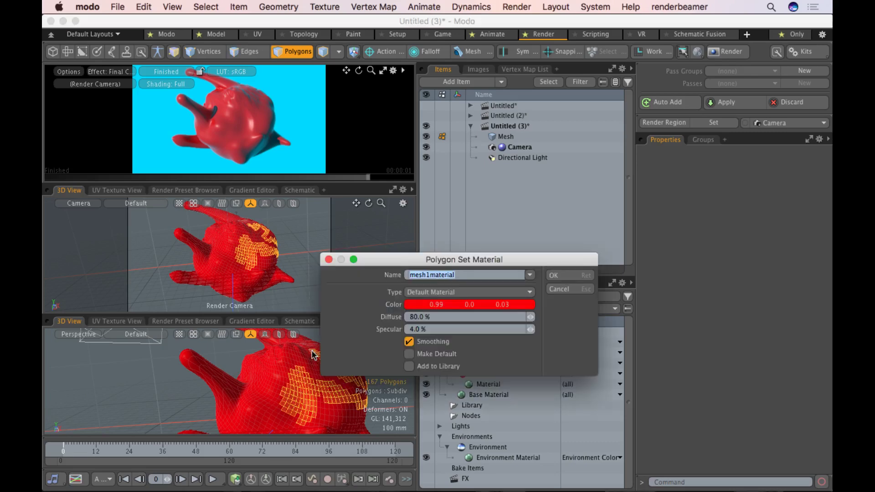
key("Right")
key("Left")
key("Left")
key("Left")
key("Left")
key("Left")
key("Left")
key("End")
type("2")
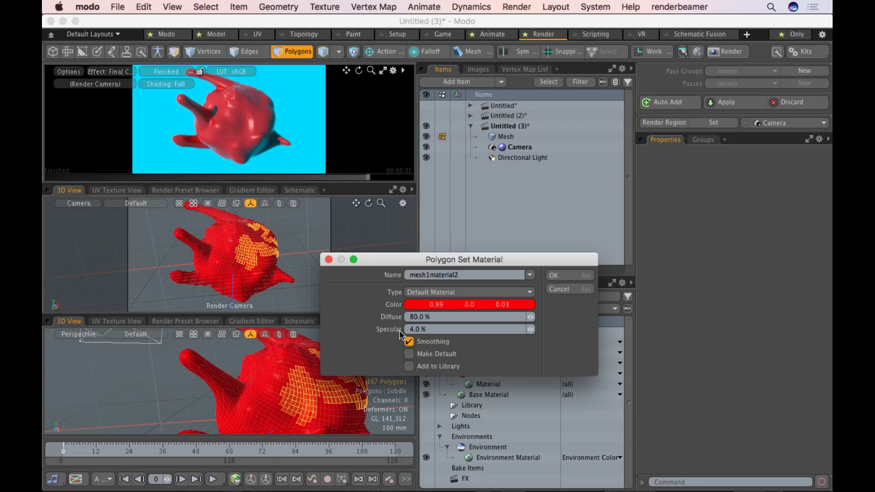
Set the new material's color to purple 0.53, 0.26, 0.98 and apply it to the selected polygons
left_click(430, 304)
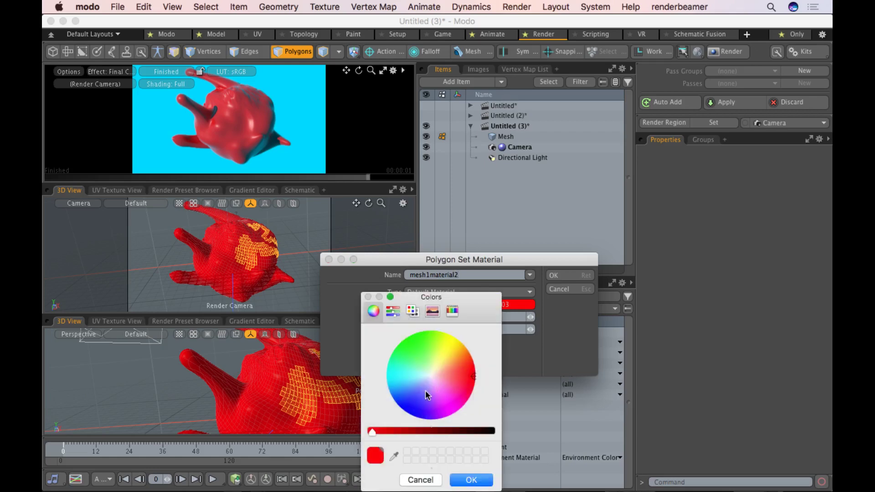
left_click(425, 399)
left_click(481, 482)
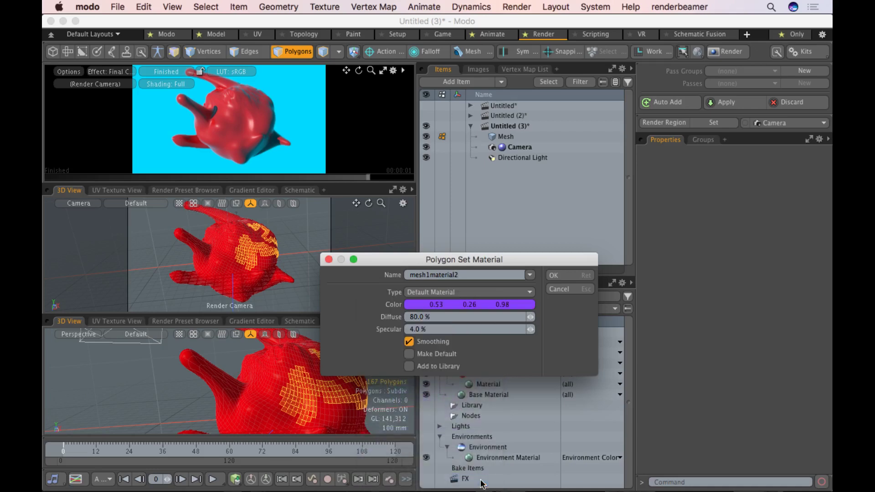
left_click(551, 276)
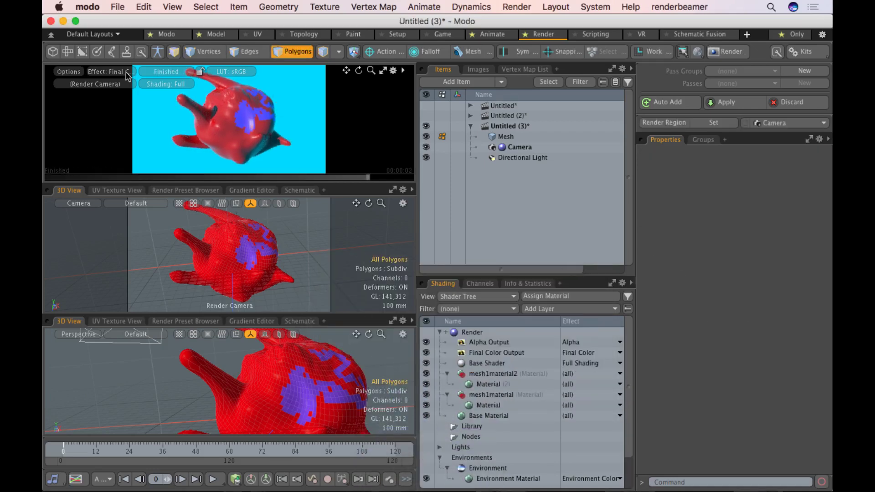
Maximize and restore the render preview, open a separate Preview window, and start rendering the head there
left_click(383, 72)
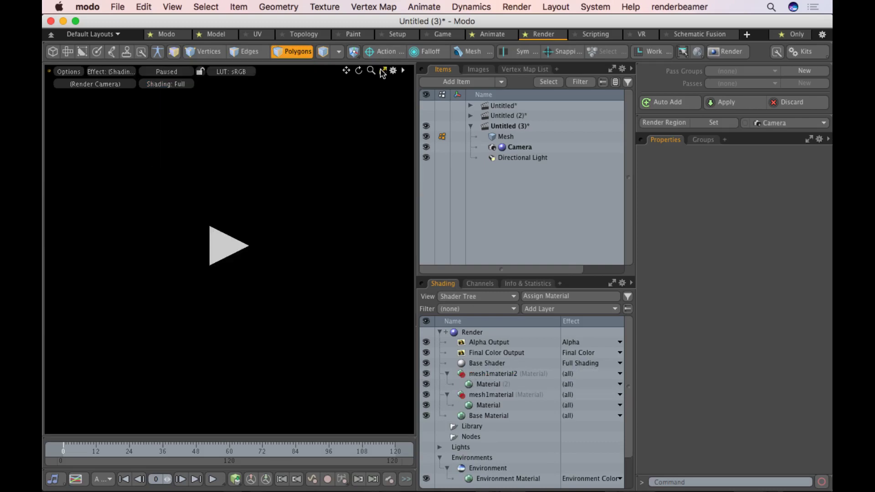
left_click(383, 71)
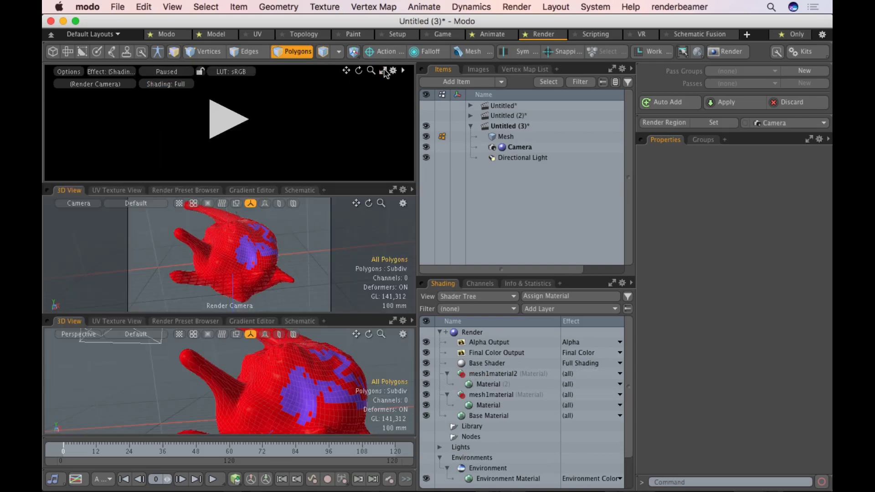
left_click(384, 71)
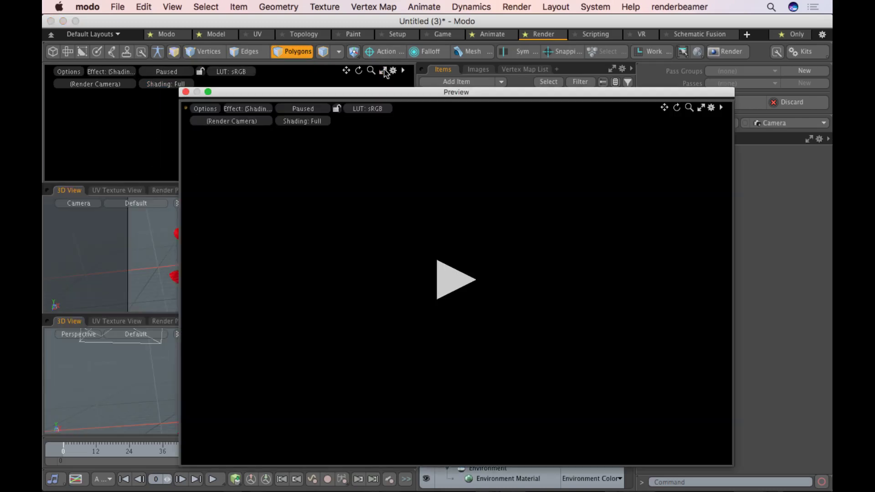
left_click(312, 111)
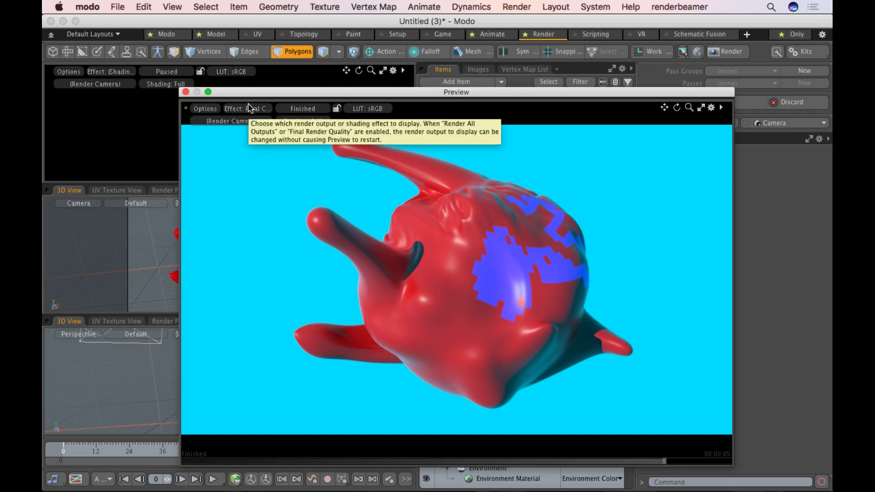
Close the separate Preview window and undo the purple material assignment on the head's polygon patch
left_click(185, 92)
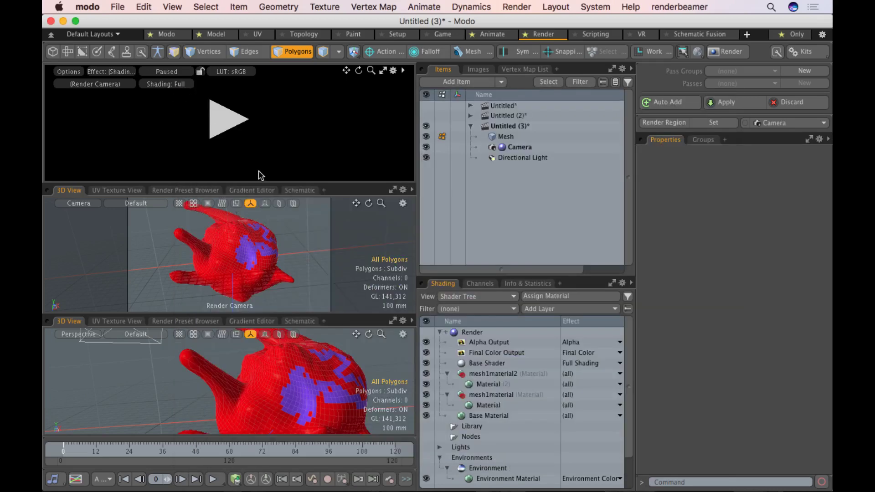
key("super+z")
key("super+z")
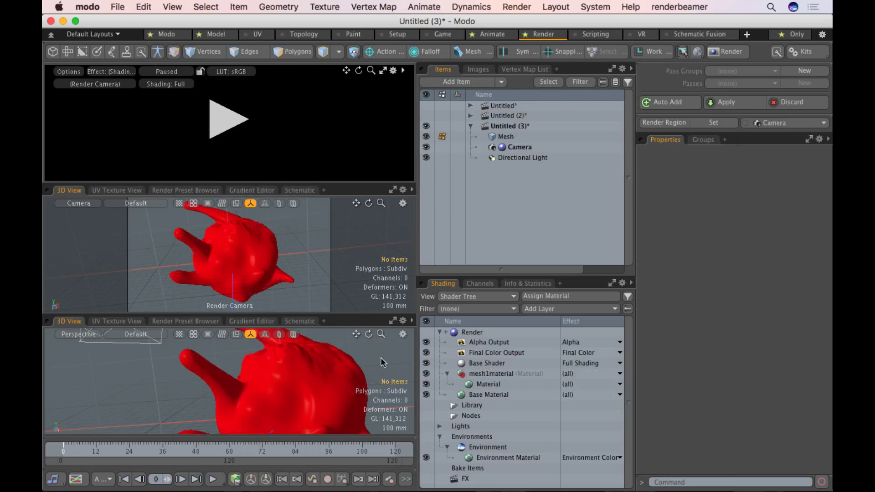
Collapse the Perspective viewport and enlarge the render preview above the Camera view
left_click_drag(333, 382, 114, 403, "ctrl+alt")
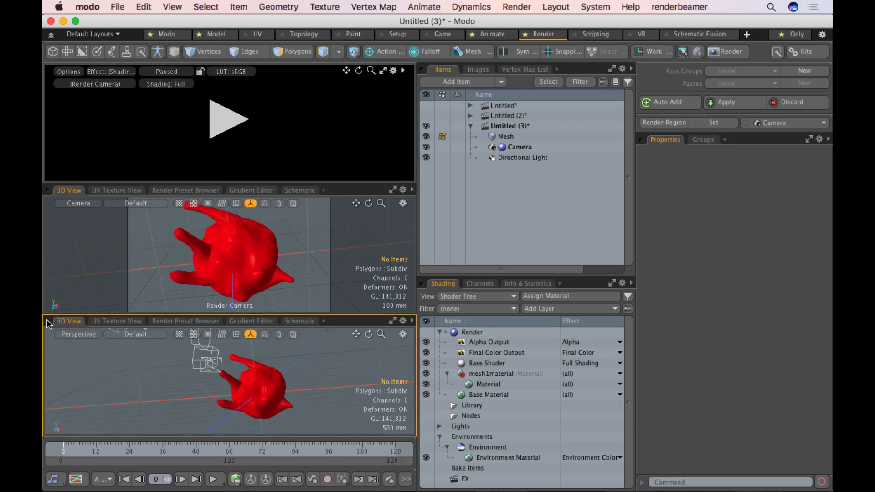
left_click_drag(70, 322, 107, 360)
left_click(102, 354)
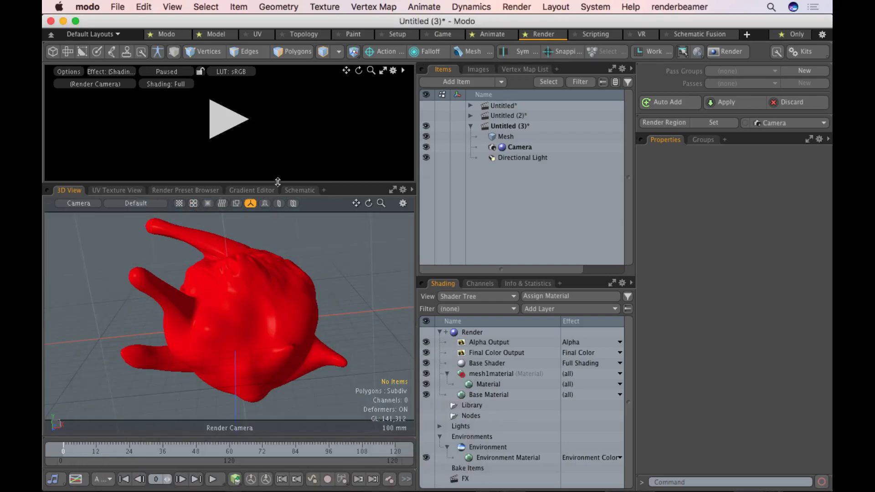
left_click_drag(276, 183, 277, 260)
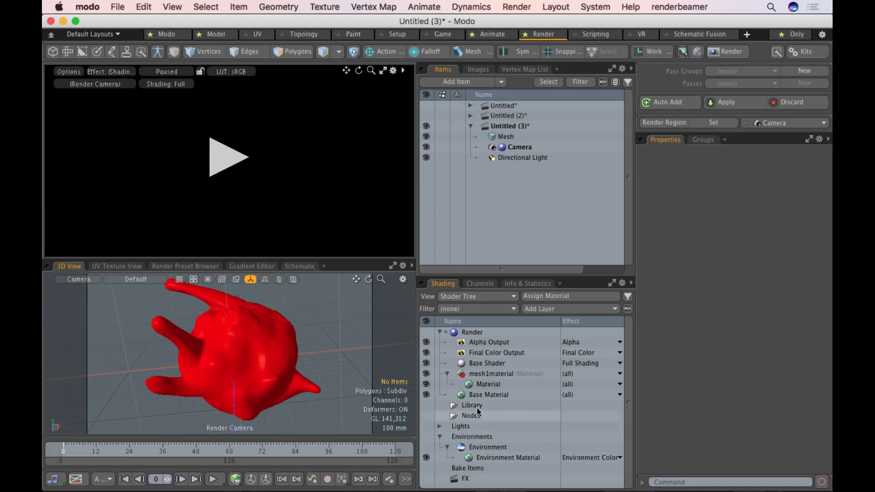
Select the mesh1material group in the Shader Tree and keep the layer filter at (none)
left_click(510, 374)
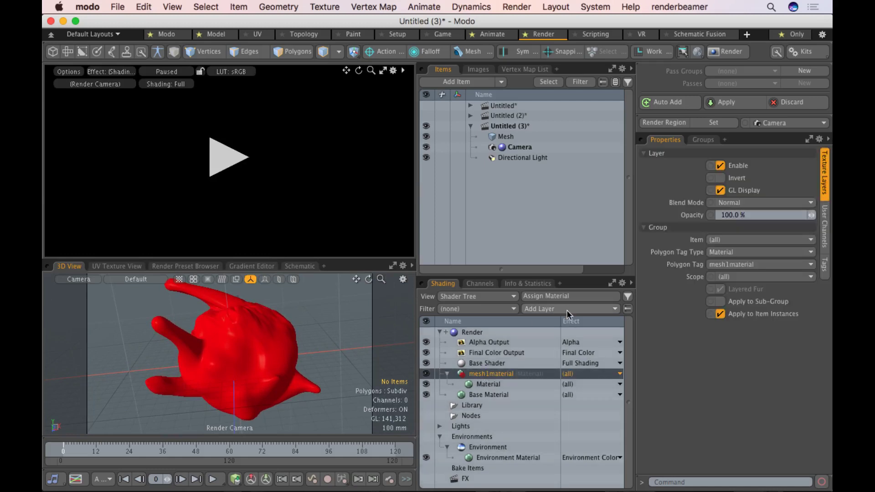
left_click(480, 308)
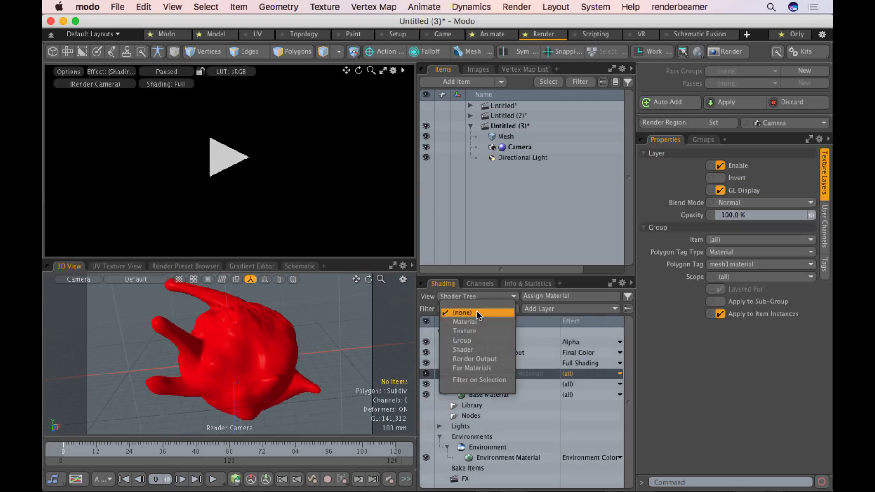
left_click(477, 312)
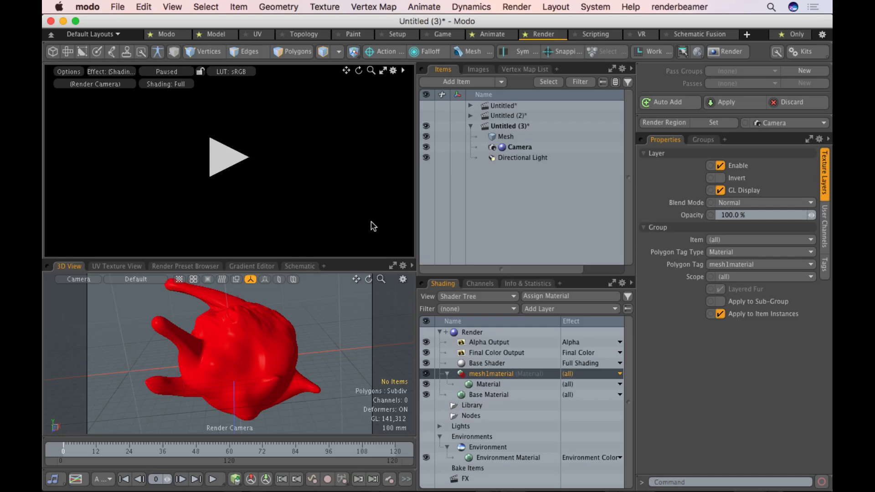
Switch to Chrome, open Google Drive in a new tab, and change to the SJSU account
key("super+Tab")
key("super+Tab")
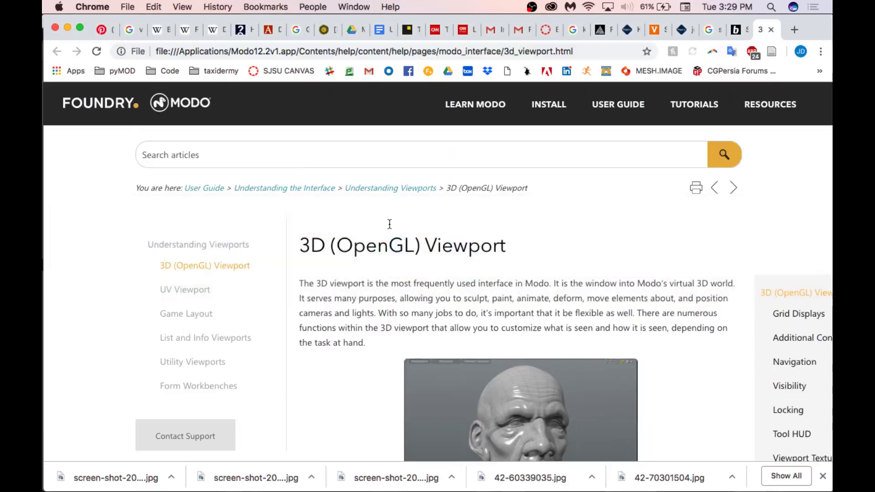
key("super+t")
type("drive")
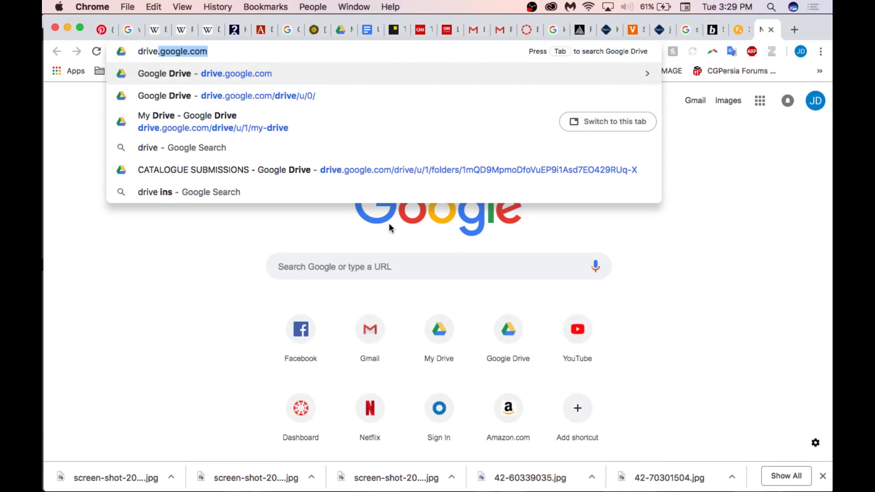
key("Return")
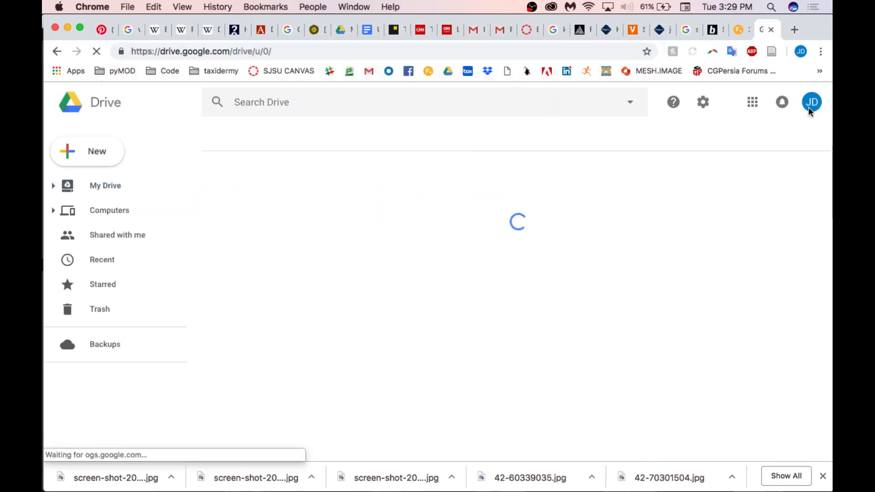
left_click(810, 109)
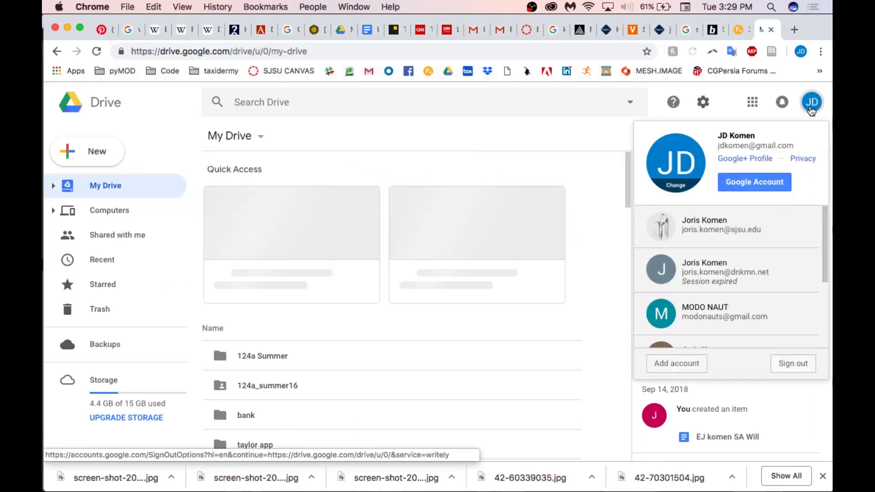
left_click(755, 227)
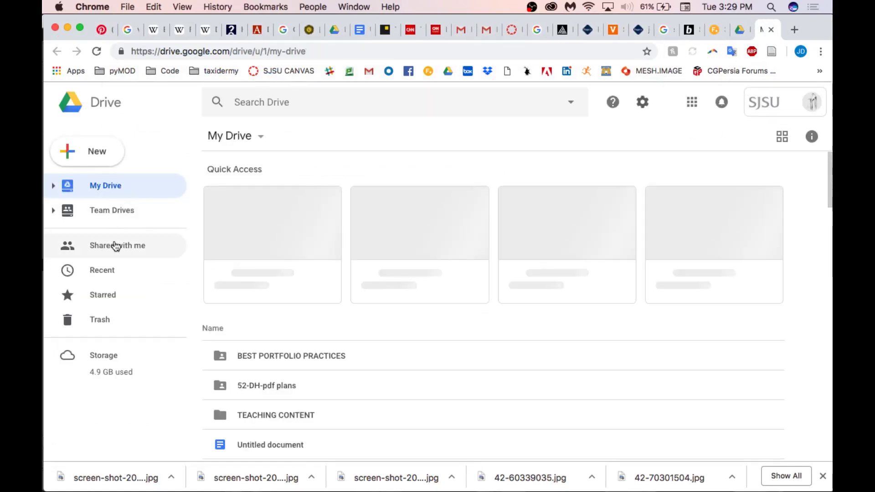
Open the Skins folder under TEACHING CONTENT, Spring 2019, DSIT102, CATALOGUE SUBMISSIONS
double_click(294, 421)
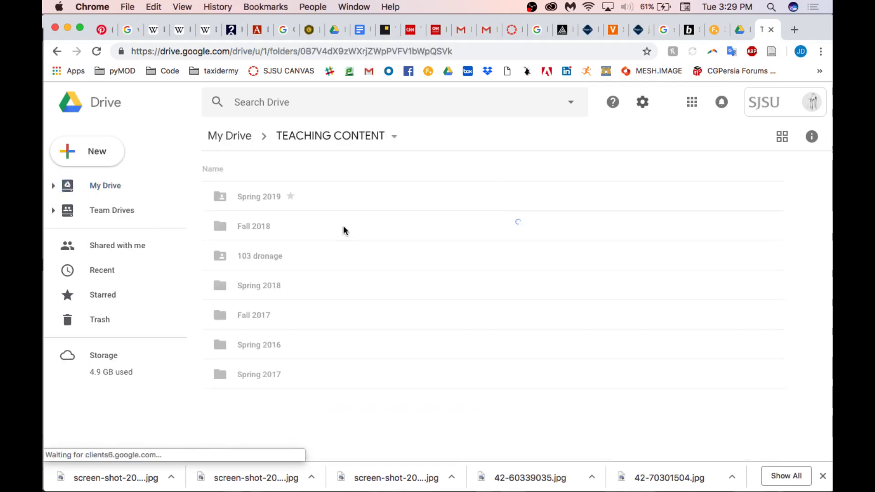
double_click(252, 196)
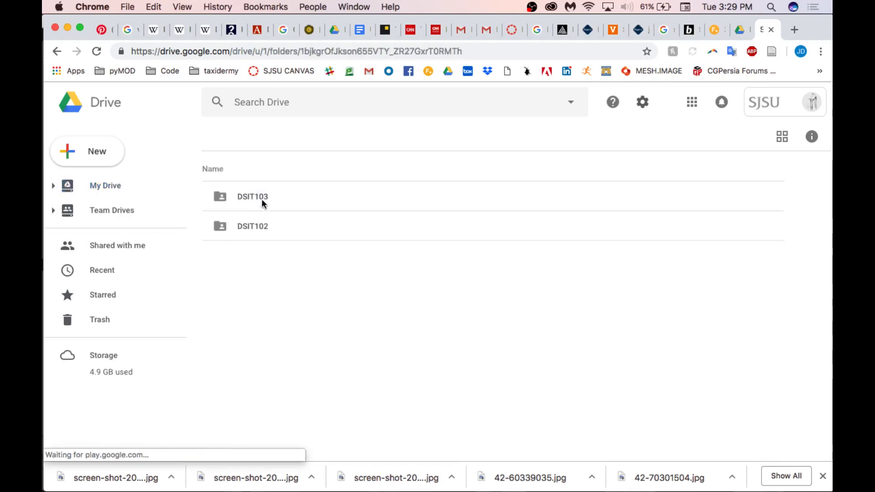
double_click(251, 228)
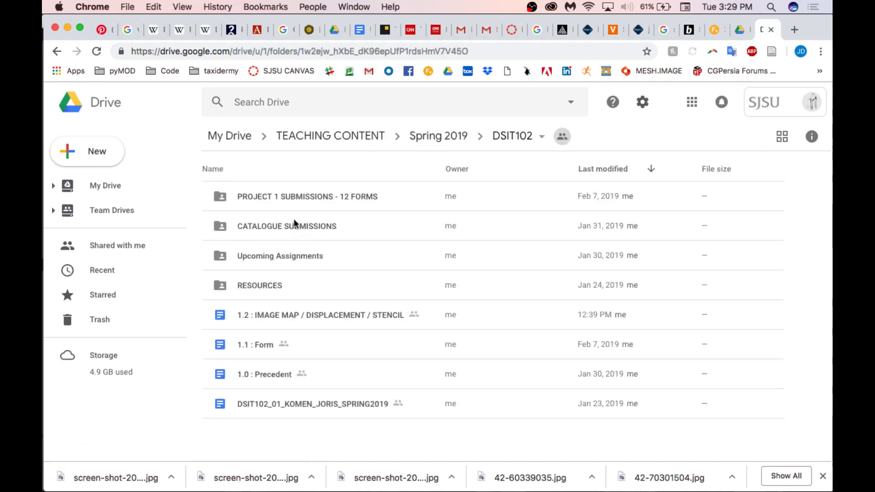
double_click(294, 224)
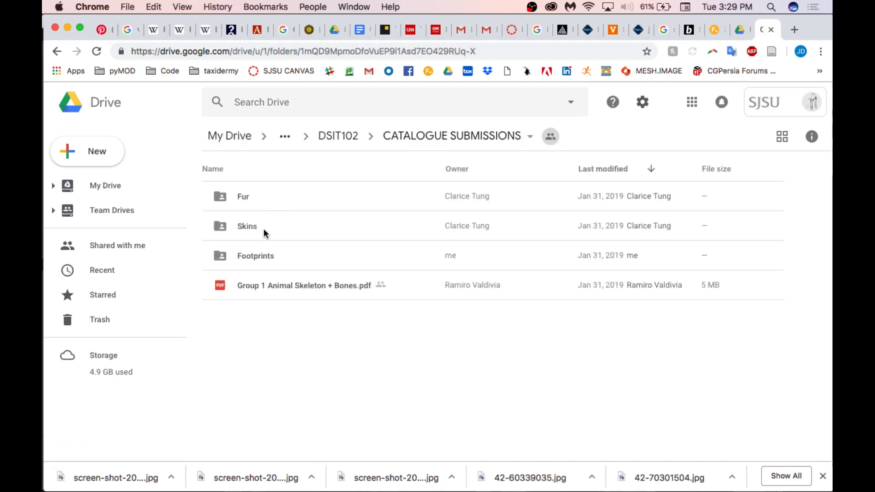
double_click(265, 234)
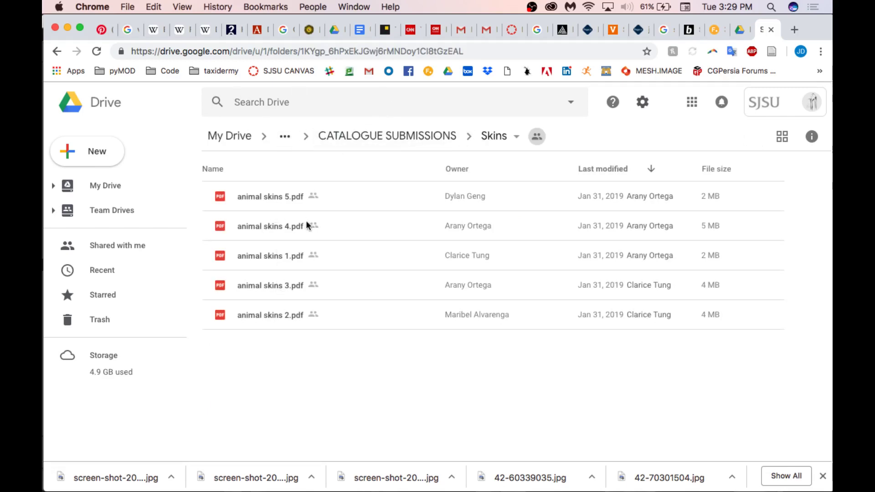
Look through the skin images in animal skins 4.pdf and animal skins 3.pdf, closing each preview
double_click(294, 225)
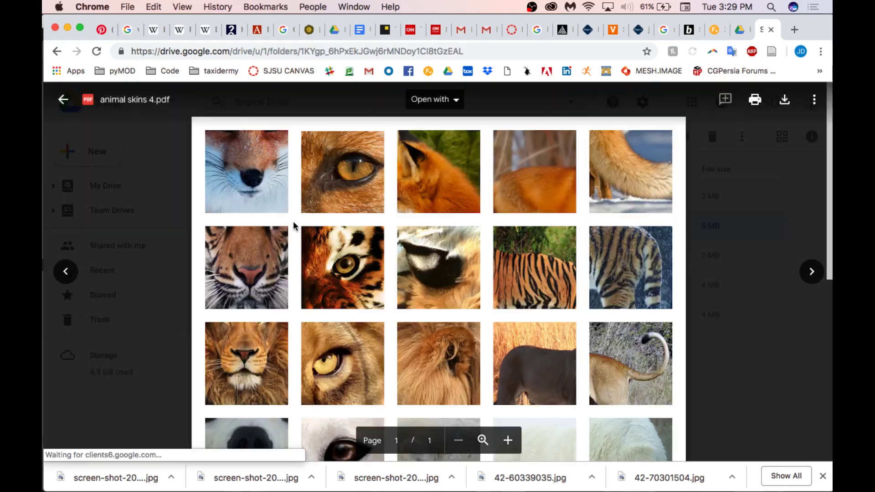
key("Escape")
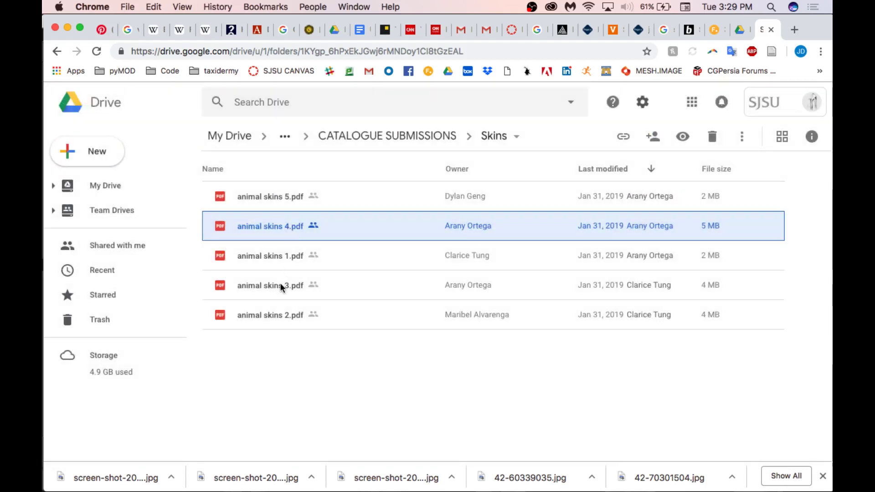
double_click(281, 285)
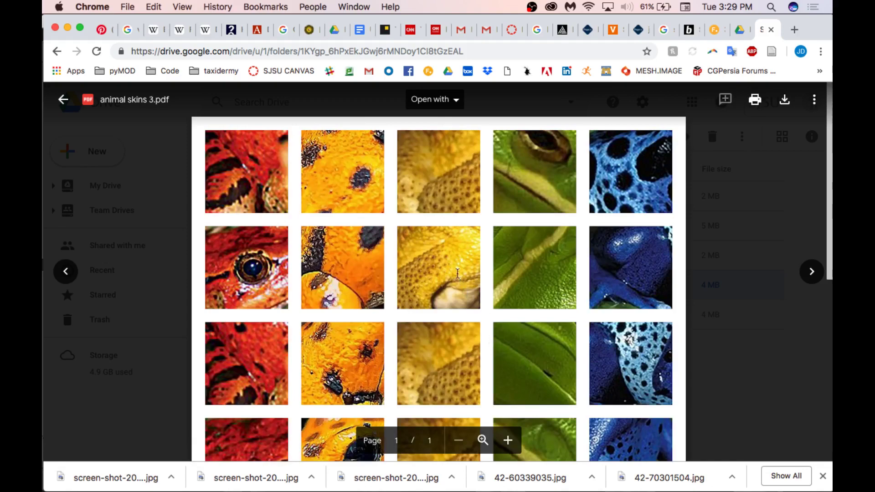
scroll(458, 313, "down", 3)
scroll(430, 244, "down", 2)
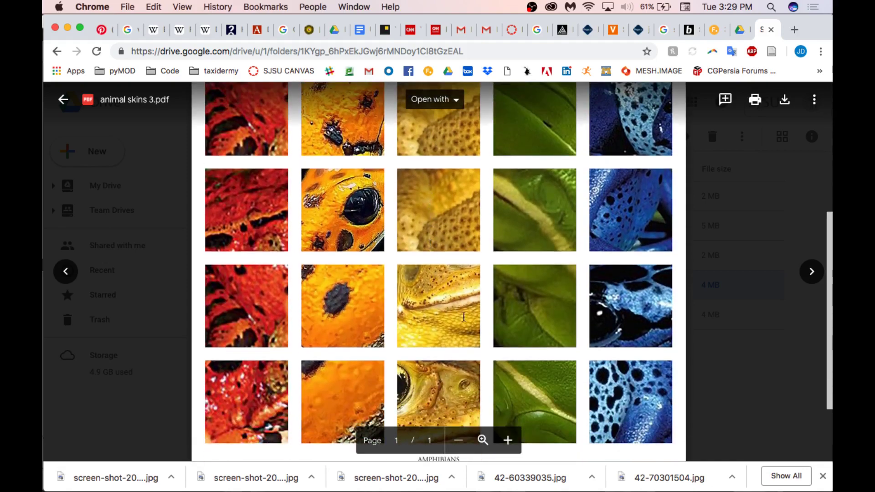
scroll(463, 317, "up", 5)
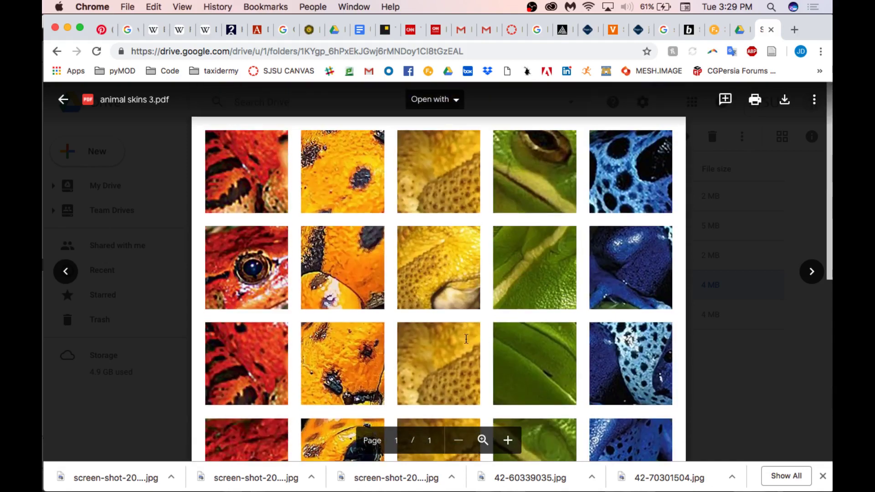
key("Escape")
Search Google for "yellow tree frog" and show the image results
left_click(321, 52)
type("y")
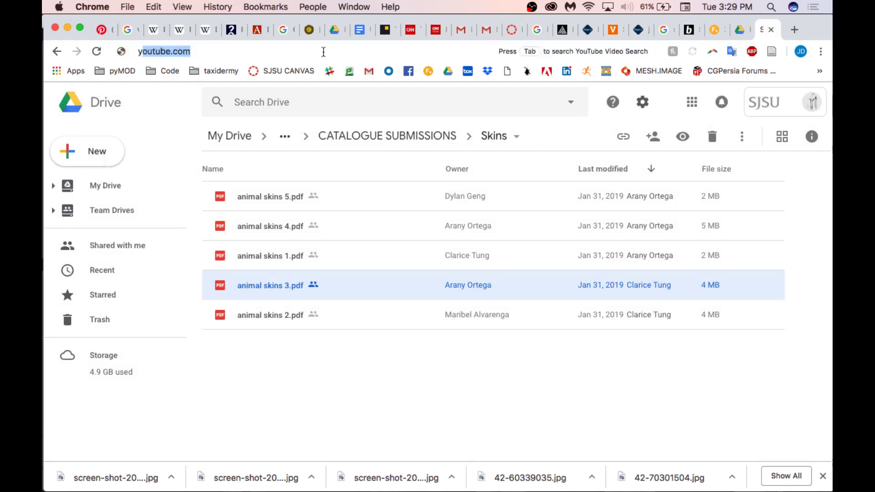
type("ellow tree")
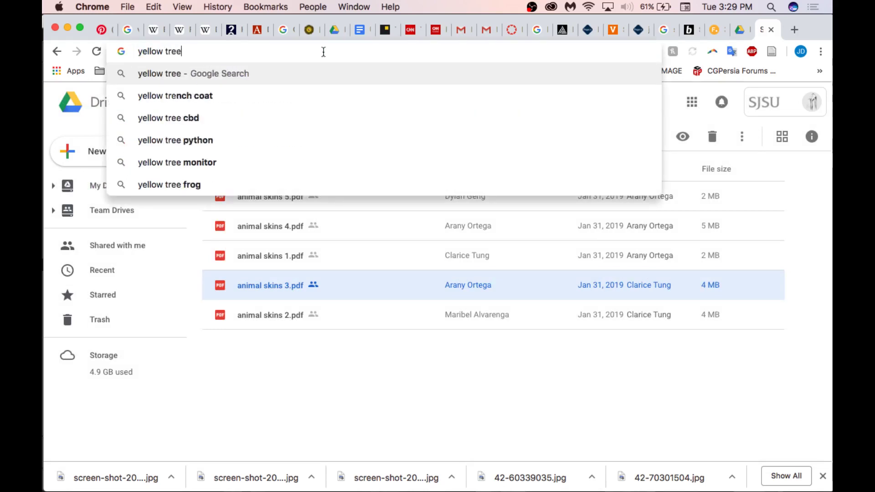
type(" frog")
key("Return")
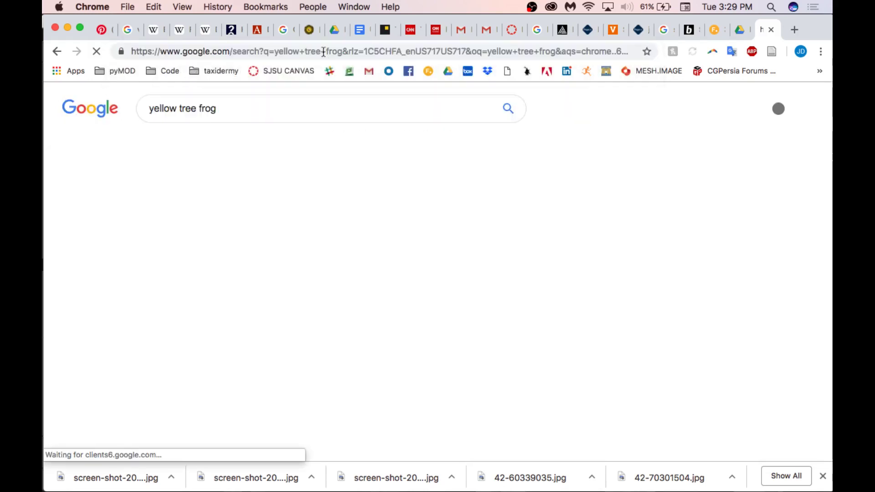
left_click(196, 146)
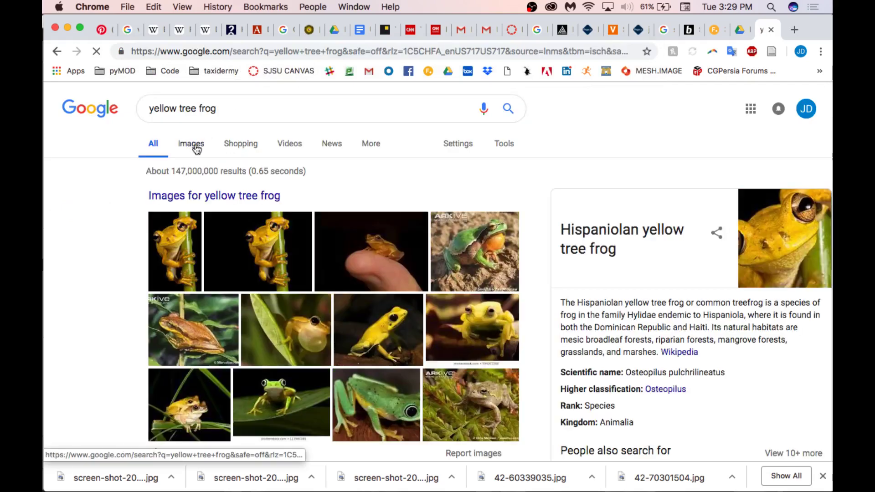
Refine the image search to "yellow tree frog skin" and browse the results for a patterned frog skin
left_click(263, 103)
type("skin")
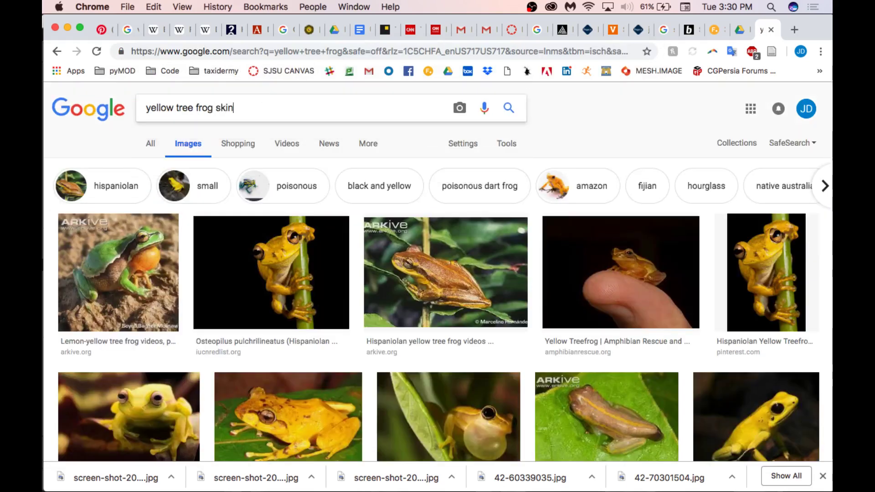
key("Return")
scroll(441, 293, "down", 3)
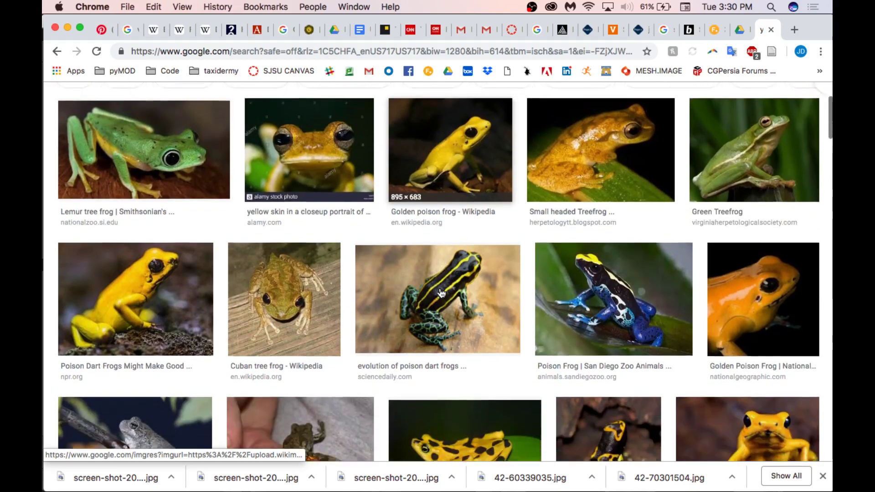
scroll(441, 293, "down", 3)
scroll(440, 293, "down", 4)
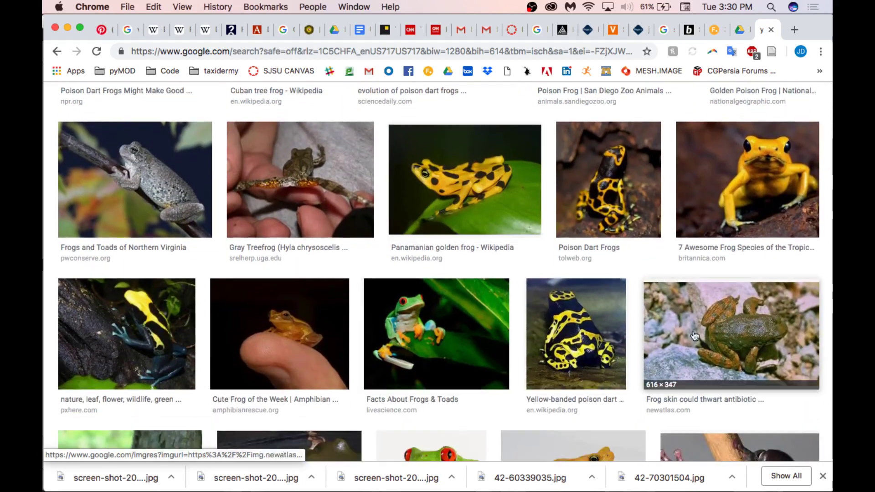
scroll(722, 337, "down", 5)
scroll(725, 335, "down", 8)
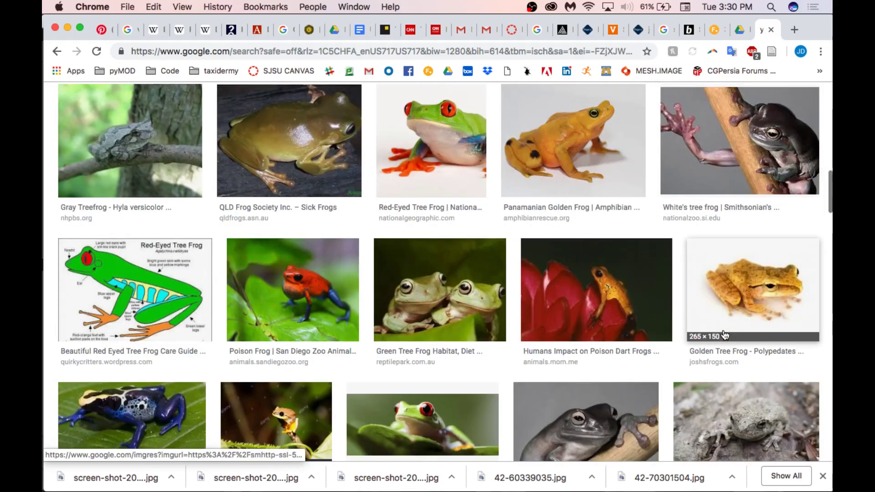
scroll(723, 334, "down", 3)
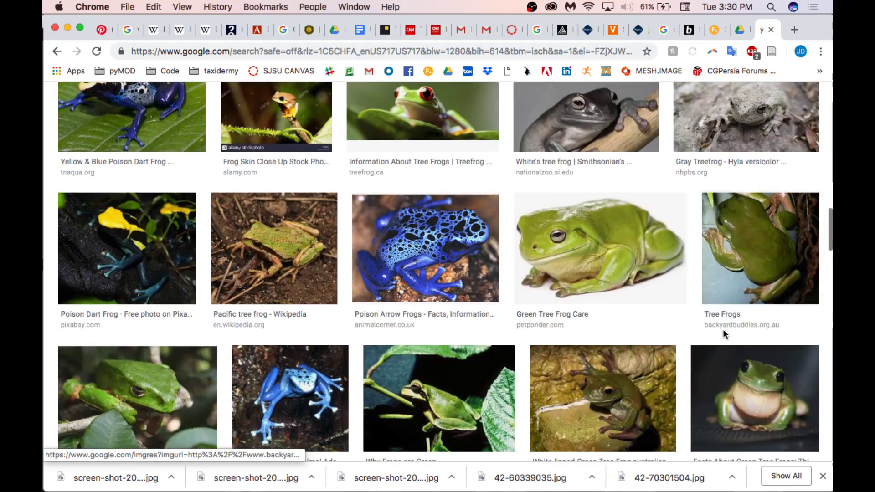
Open the blue Poison Arrow Frogs image result and save it as JPEG image paf1 in the Skns folder
left_click(428, 230)
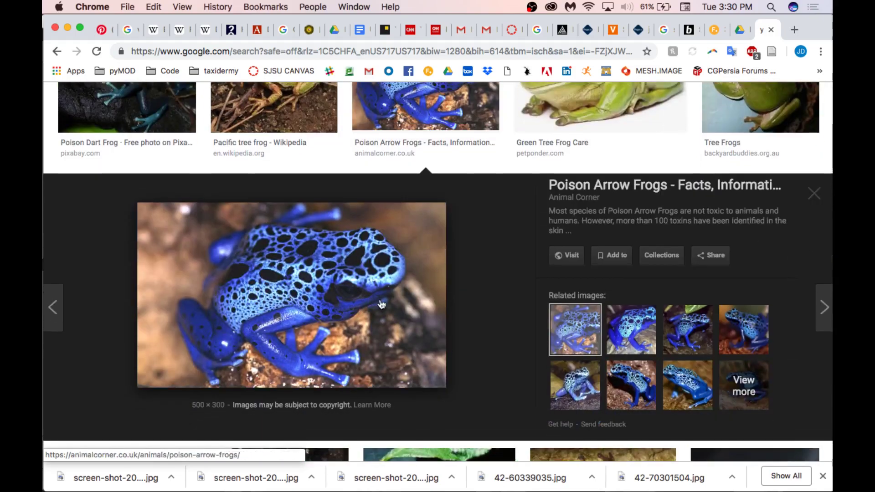
right_click(314, 282)
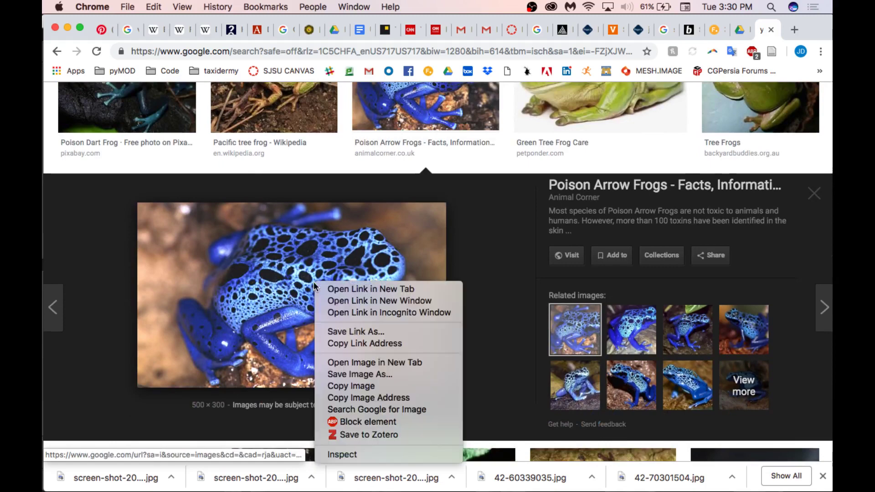
left_click(364, 374)
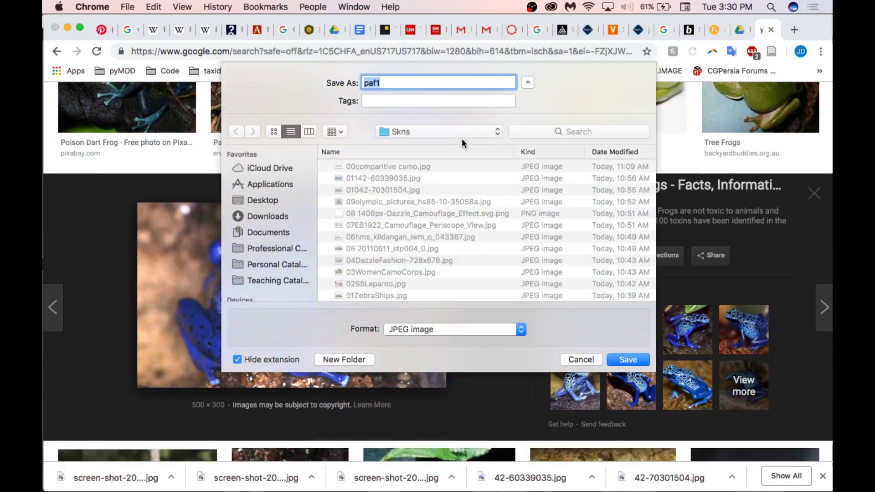
key("Return")
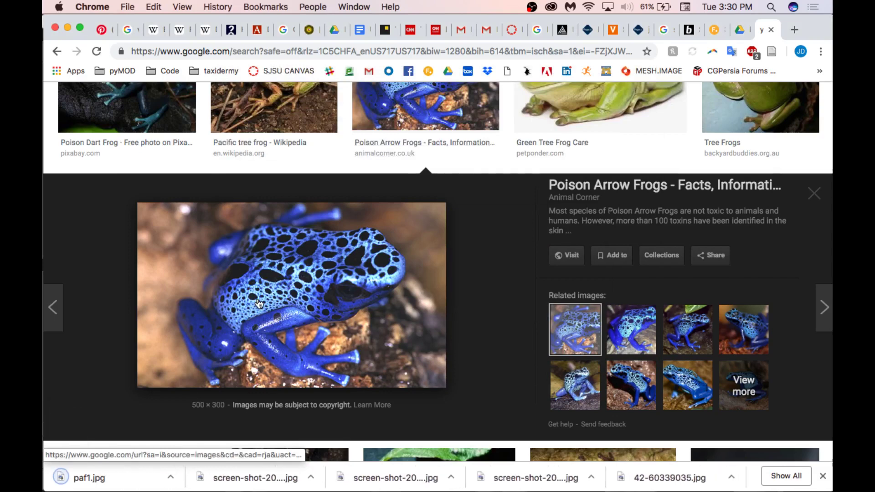
Switch to Modo and start adding a loaded image map layer to the mesh1material group
key("super+Tab")
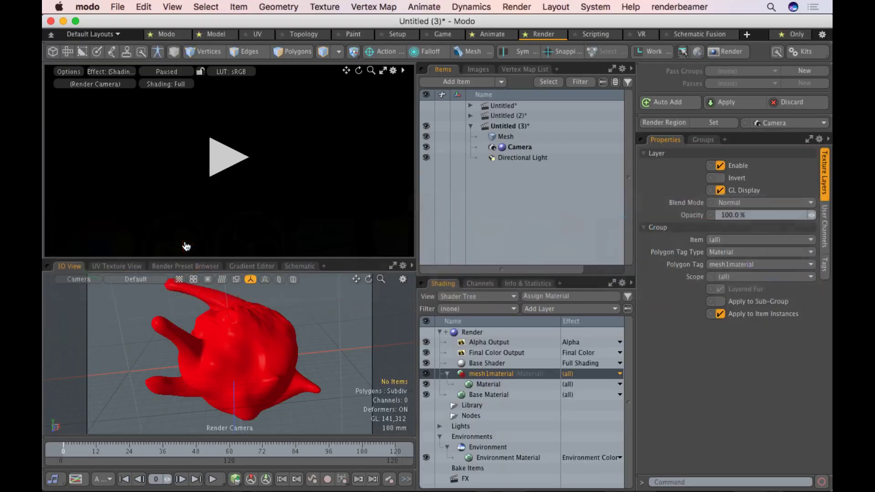
left_click(186, 246)
left_click(482, 363)
left_click(494, 373)
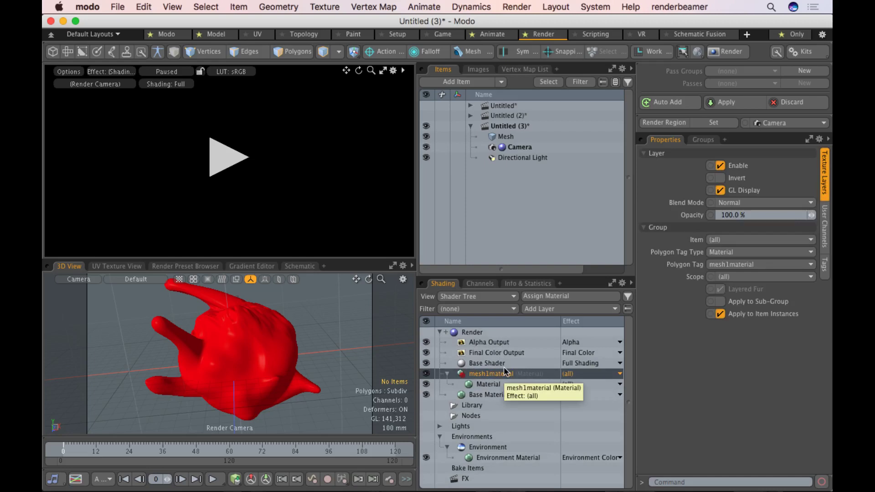
left_click(551, 308)
key("Escape")
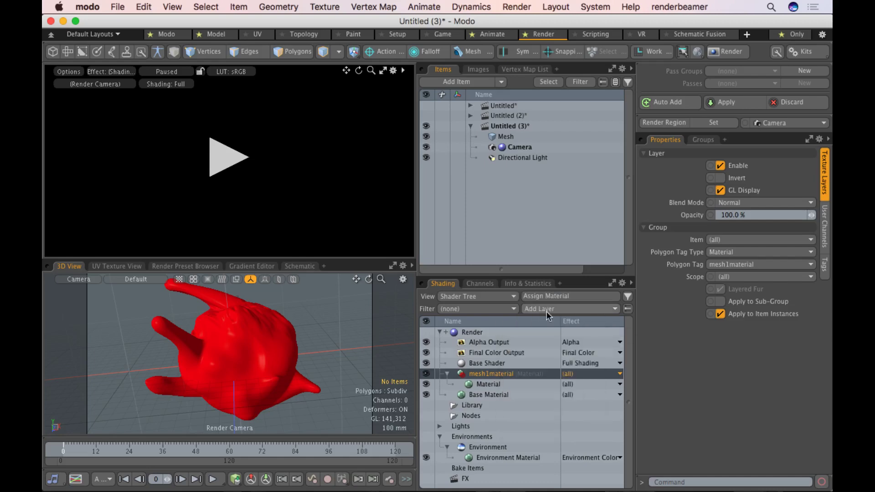
left_click(553, 307)
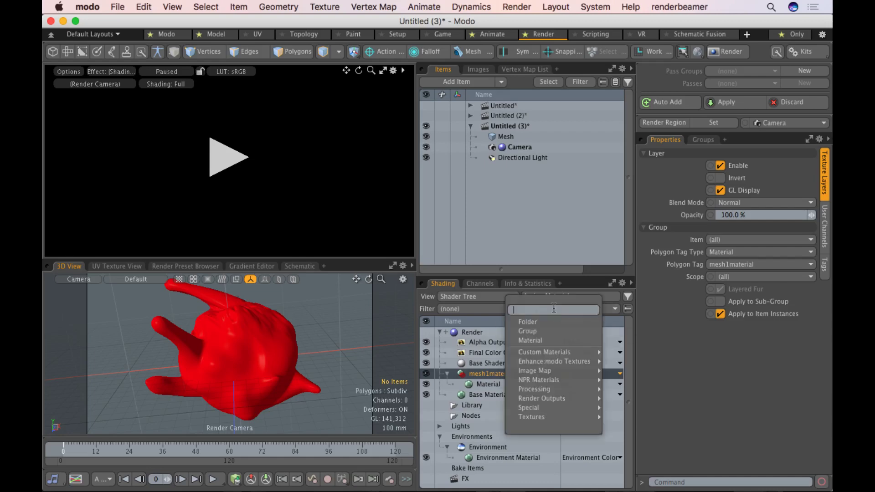
mouse_move(553, 363)
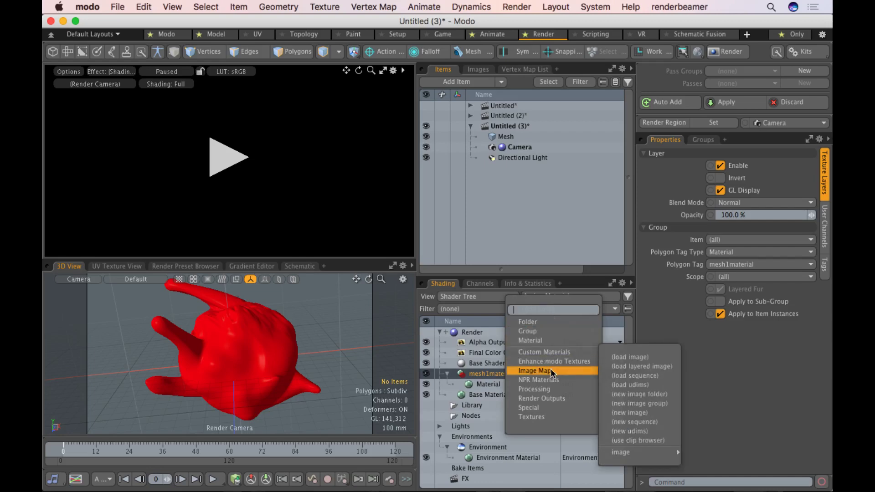
left_click(655, 357)
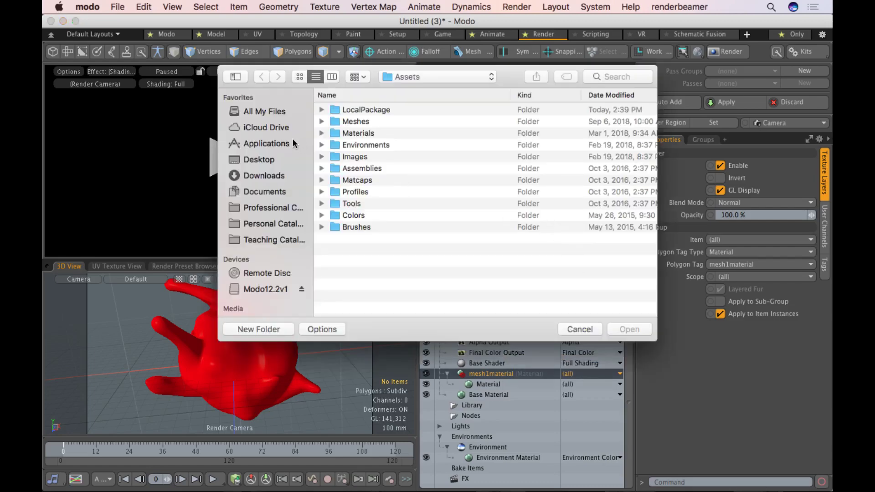
Open the 103 ZOO folder on the Desktop and preview its animal photos, including the prairie dog and gorilla images
left_click(259, 159)
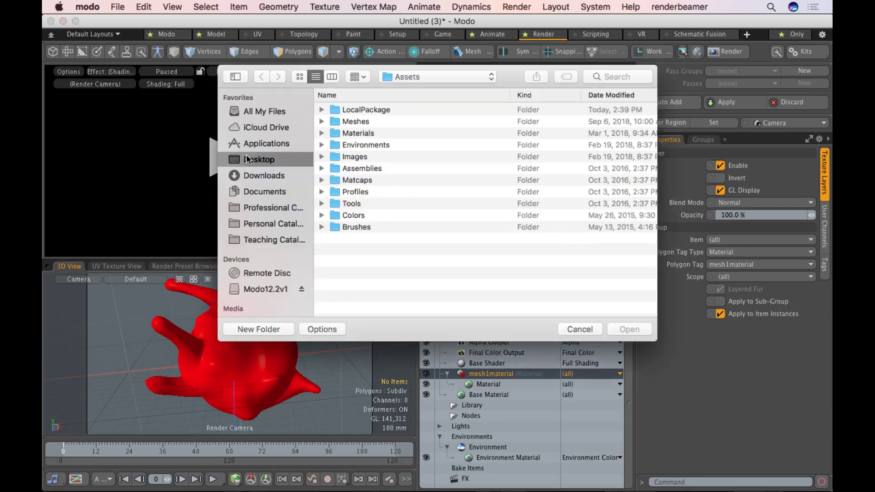
left_click(321, 110)
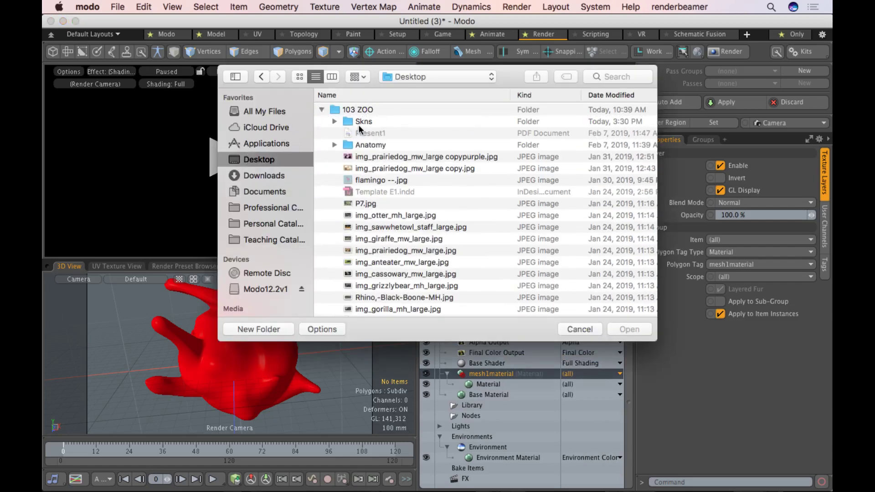
left_click(362, 156)
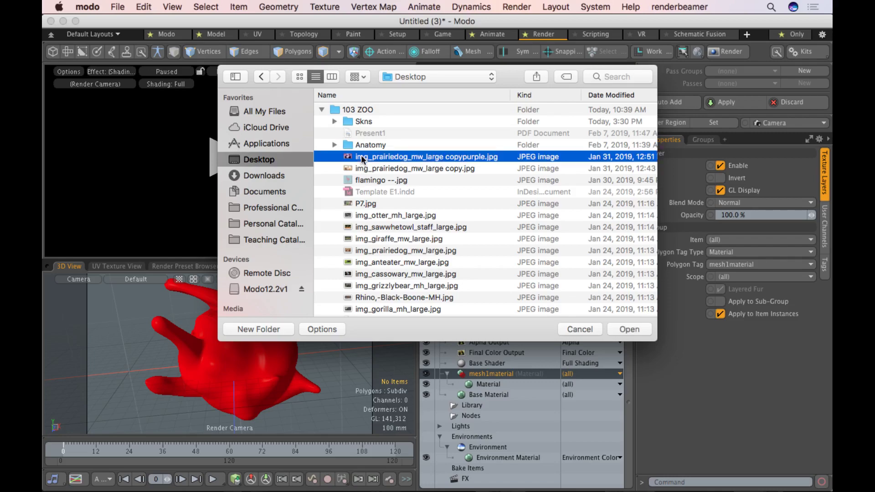
key("space")
key("Down")
key("space")
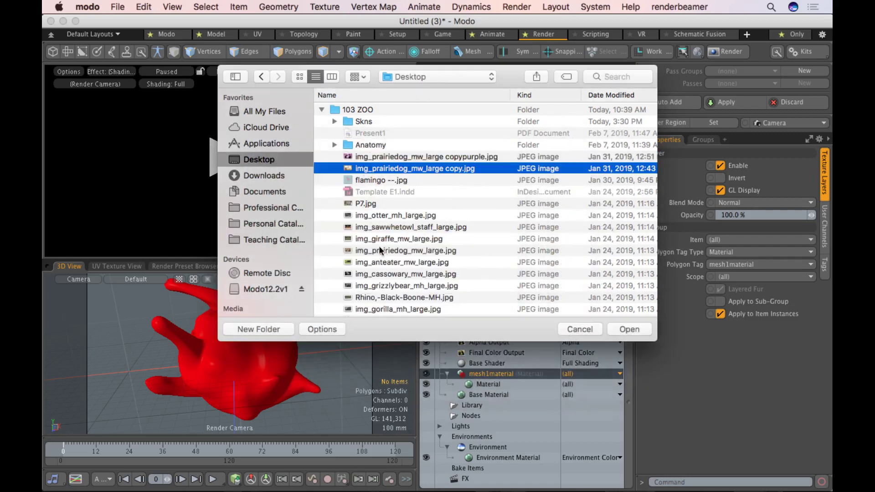
left_click(390, 262)
key("space")
key("Down")
key("Down")
key("Down")
key("Down")
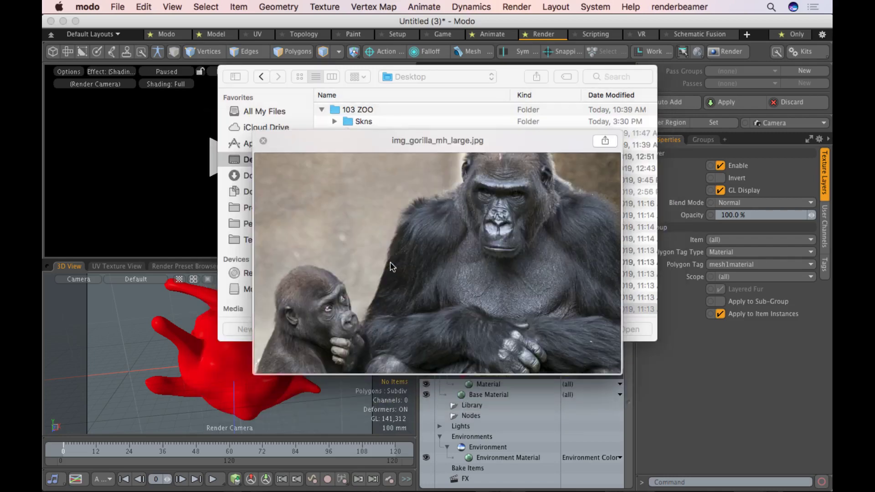
key("Up")
key("space")
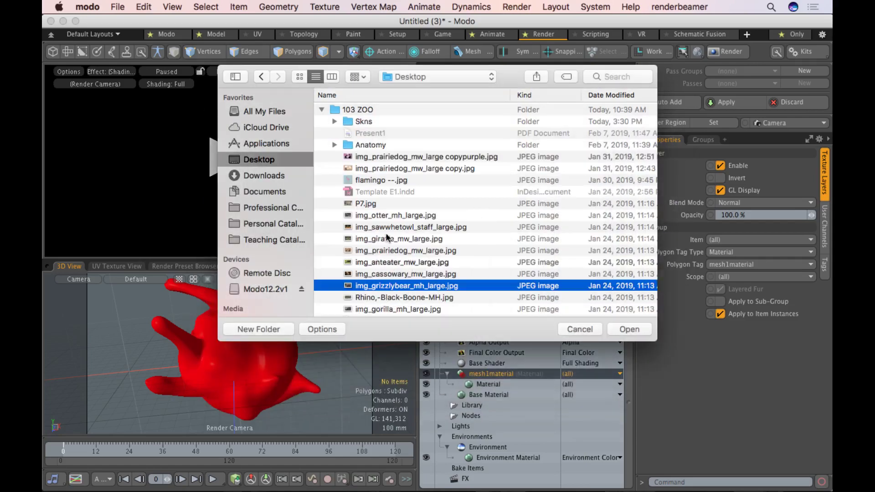
Preview paf1.jpg in the Skns folder and load it as the image texture of mesh1material
left_click(335, 122)
left_click(370, 137)
key("space")
key("space")
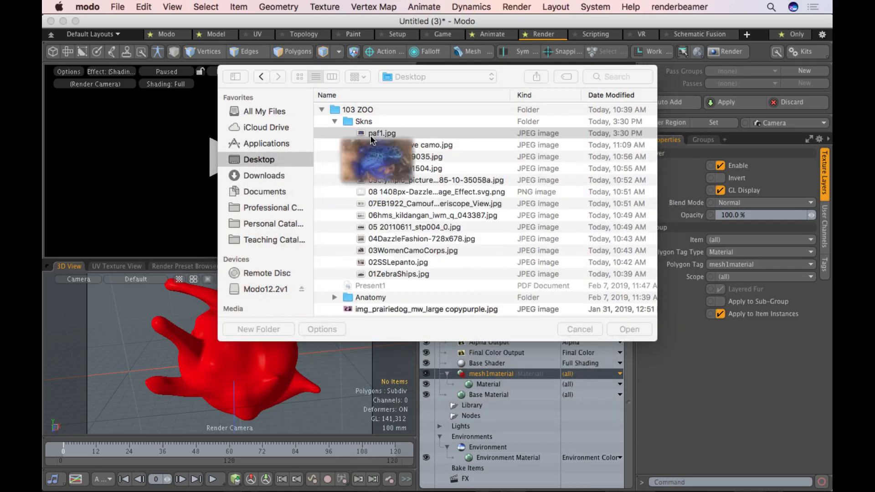
key("space")
key("space")
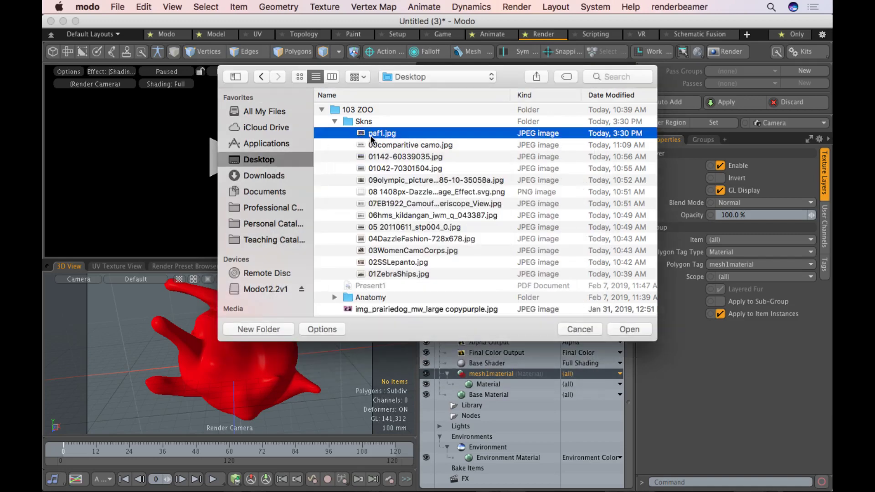
double_click(370, 135)
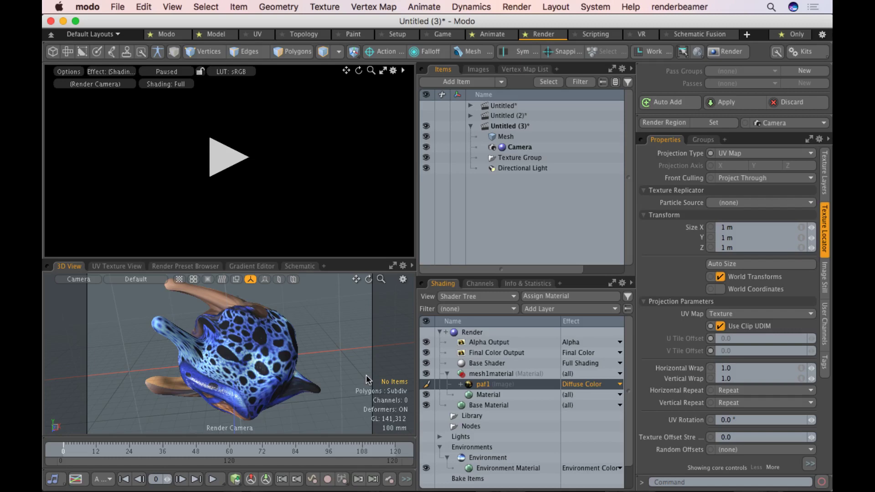
Start the preview render of the textured head and select the paf1 image layer in the Shader Tree
left_click(172, 72)
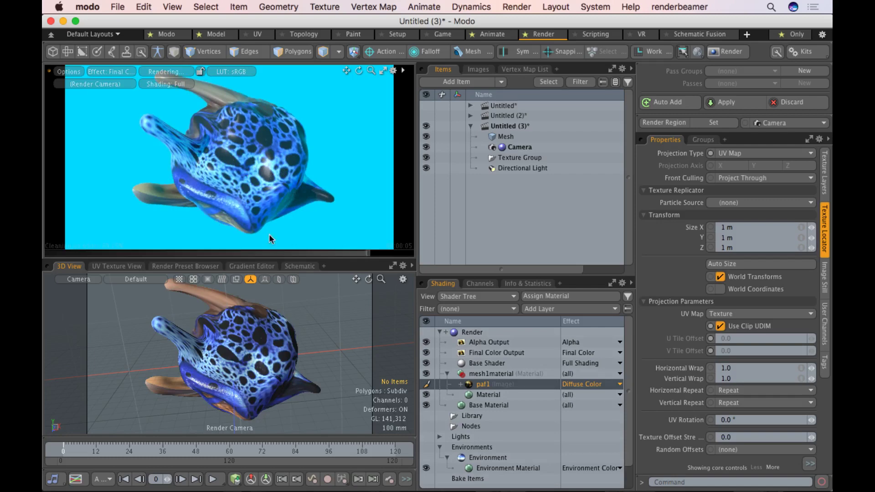
left_click_drag(304, 347, 278, 343, "alt")
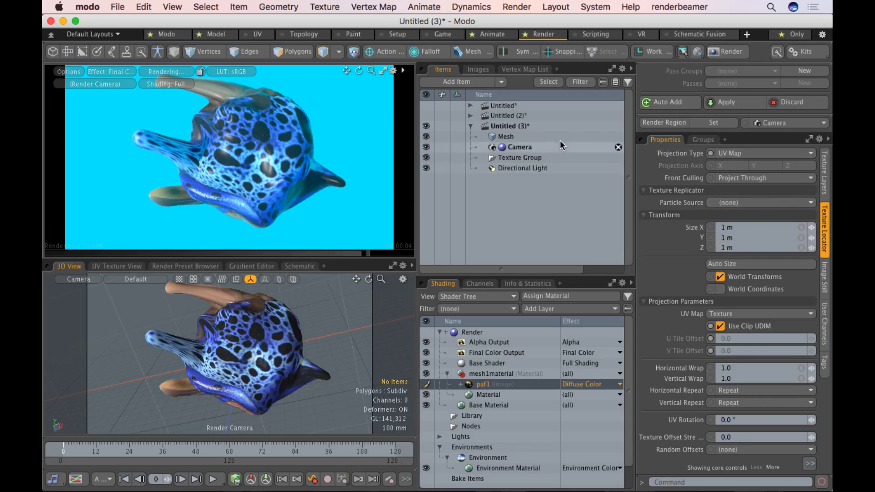
left_click(484, 374)
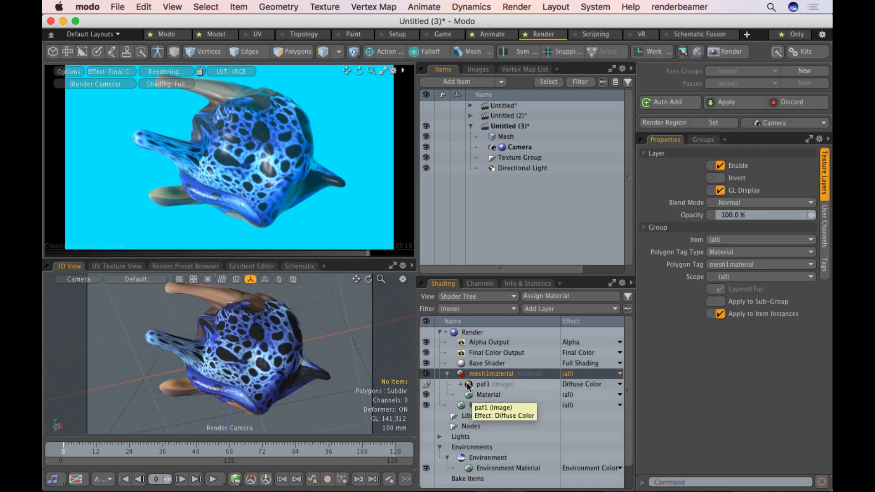
left_click(468, 386)
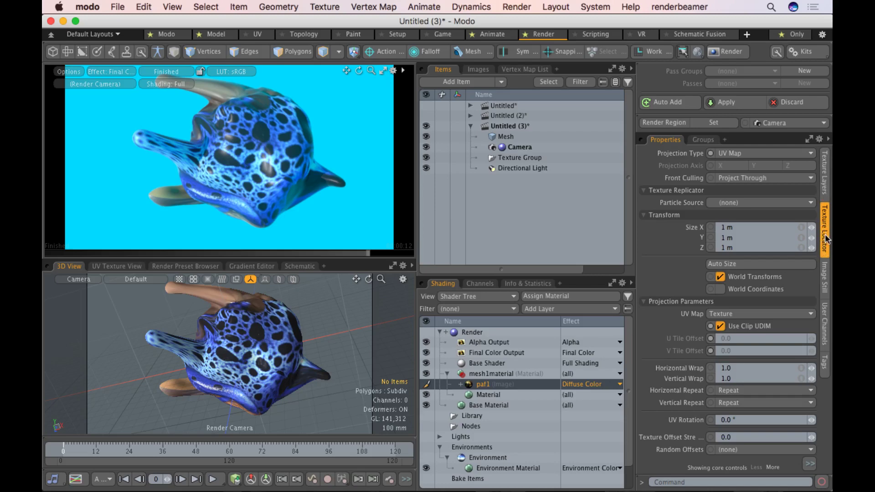
Try the Solid projection type on the paf1 texture and set it back to UV Map
left_click(734, 154)
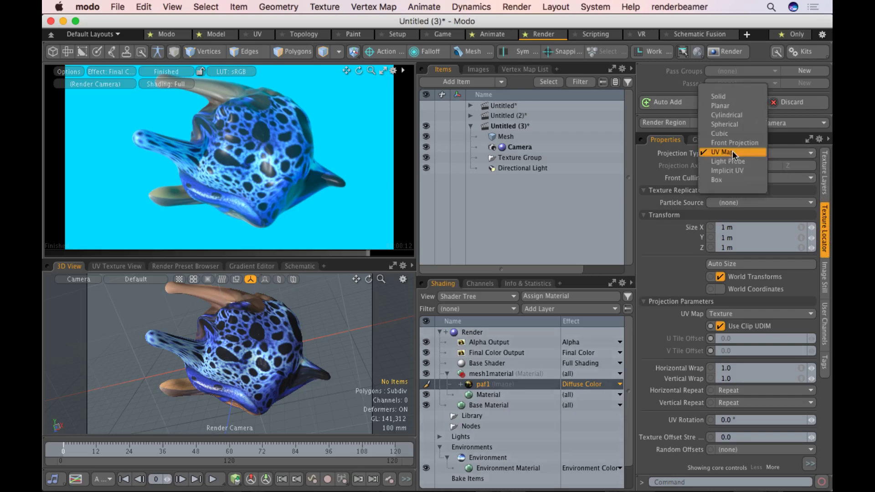
left_click(725, 94)
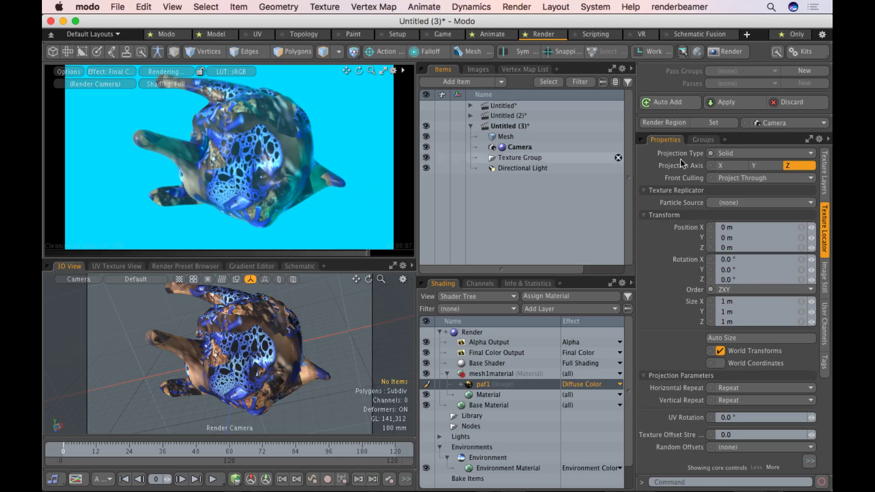
left_click(769, 155)
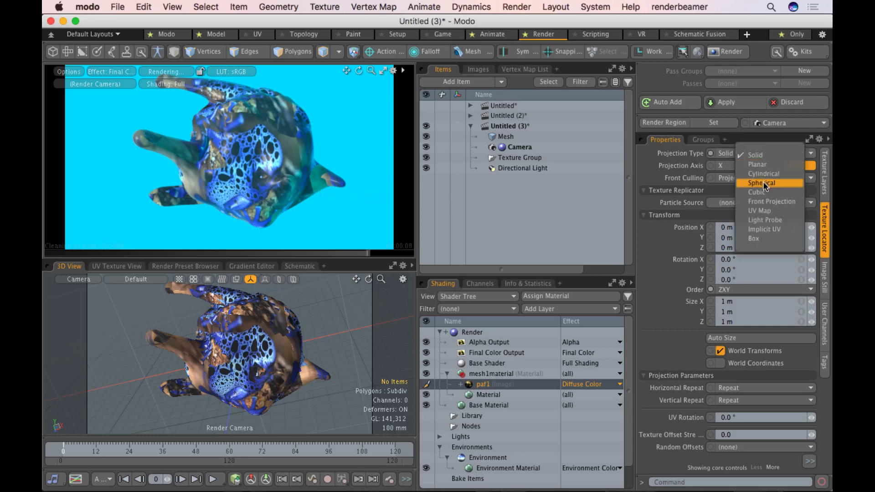
left_click(765, 212)
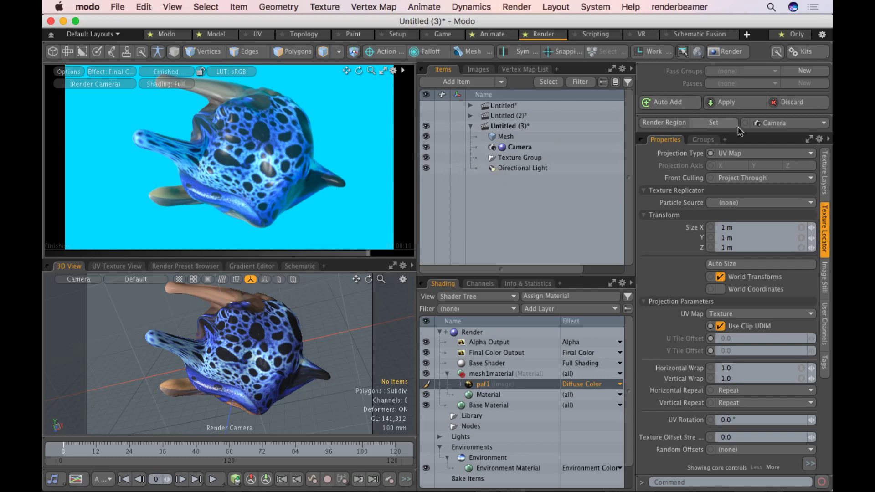
Try Front Projection on the paf1 texture with Camera as the projection camera, and examine the head from several angles
left_click(738, 153)
left_click(740, 143)
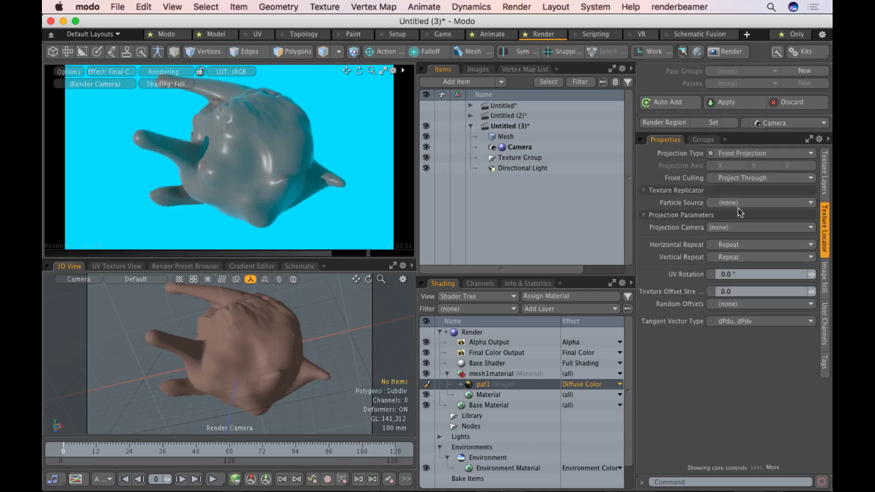
left_click(729, 226)
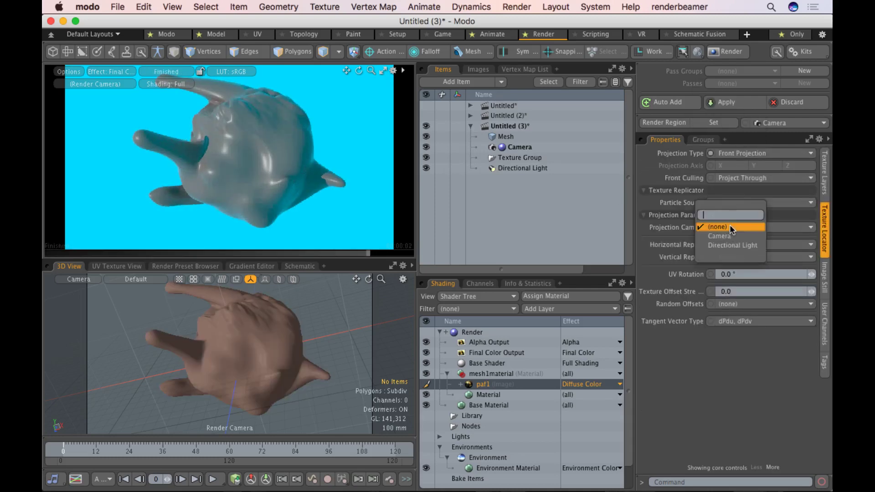
left_click(726, 236)
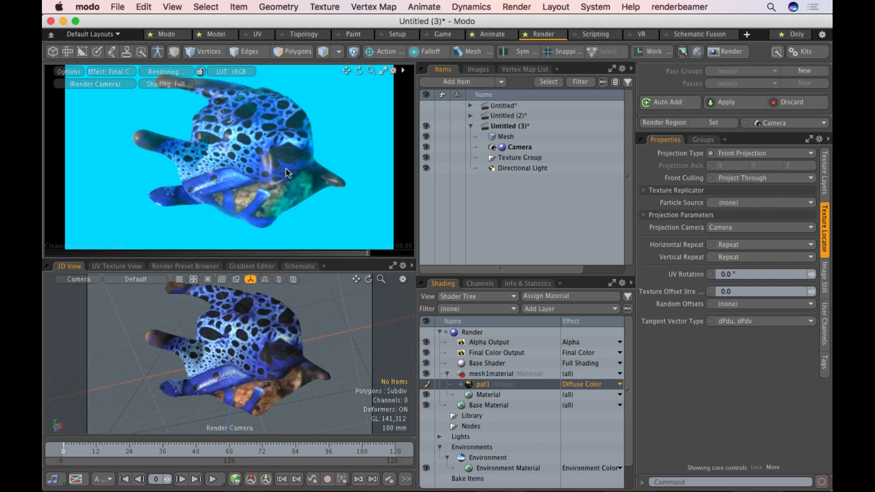
left_click_drag(296, 179, 301, 157, "alt")
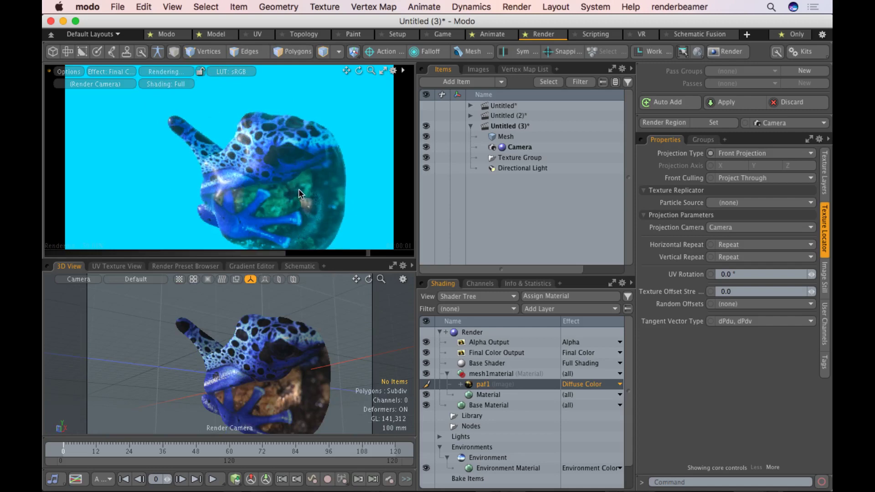
left_click_drag(299, 189, 292, 237, "alt")
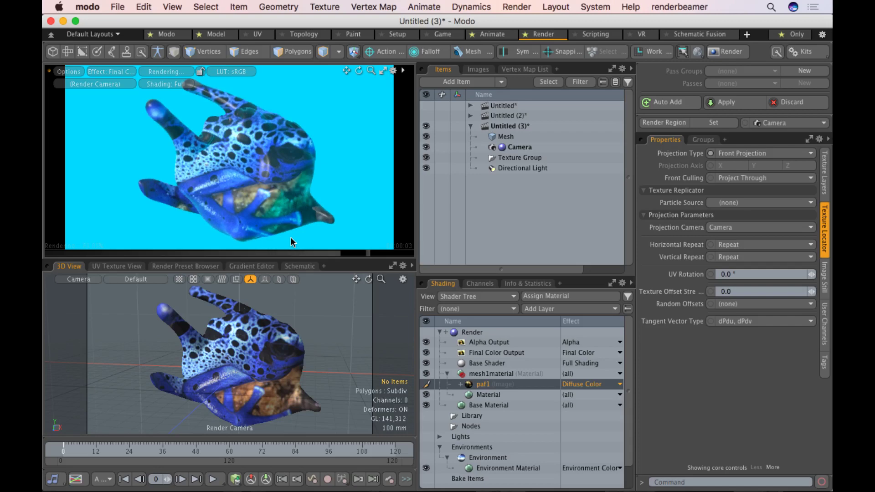
Try the Cubic projection type on the paf1 texture and change it to Spherical
left_click(749, 153)
left_click(750, 144)
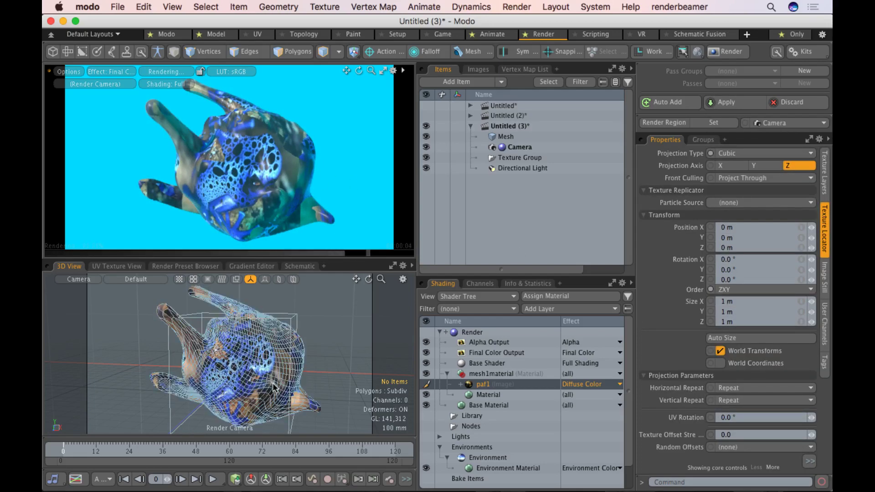
left_click_drag(269, 387, 241, 352, "alt")
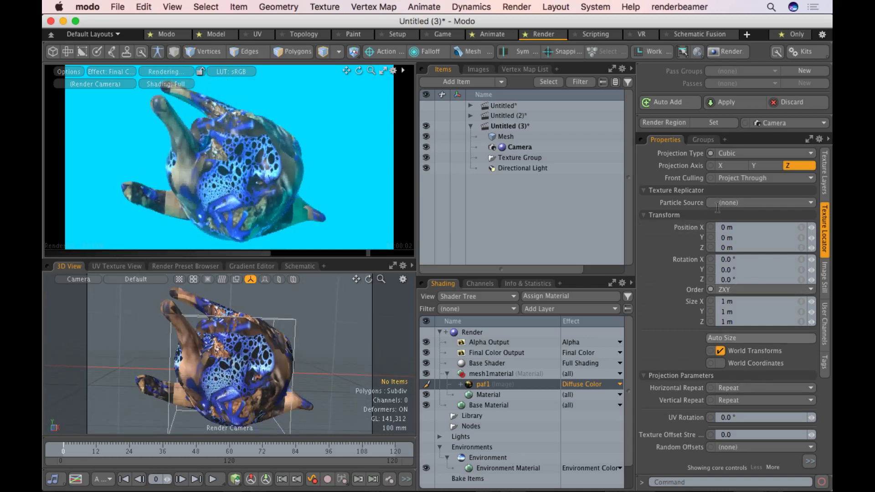
left_click(724, 153)
left_click(724, 144)
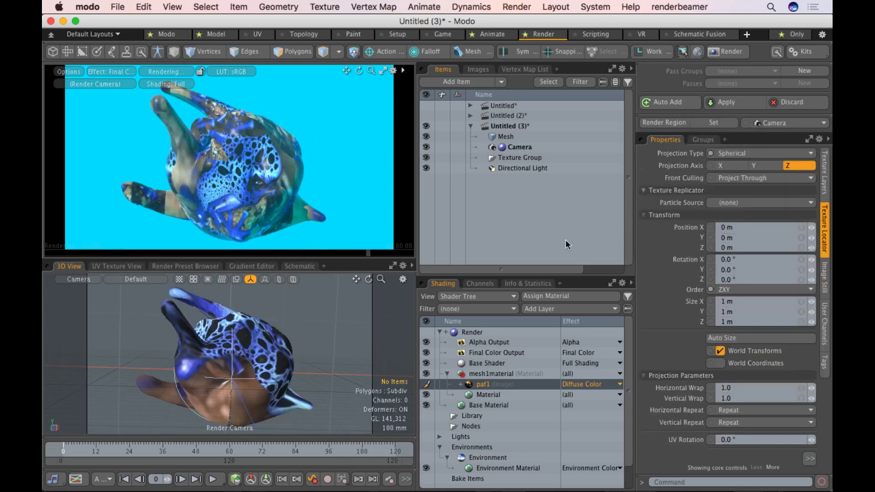
Try the Cylindrical projection type on the paf1 texture and change it to Planar
left_click_drag(249, 372, 311, 362, "alt")
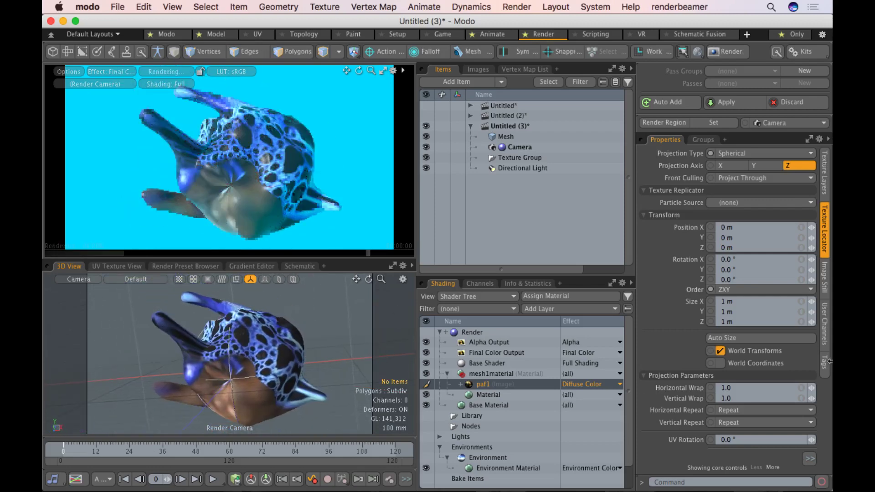
left_click(740, 153)
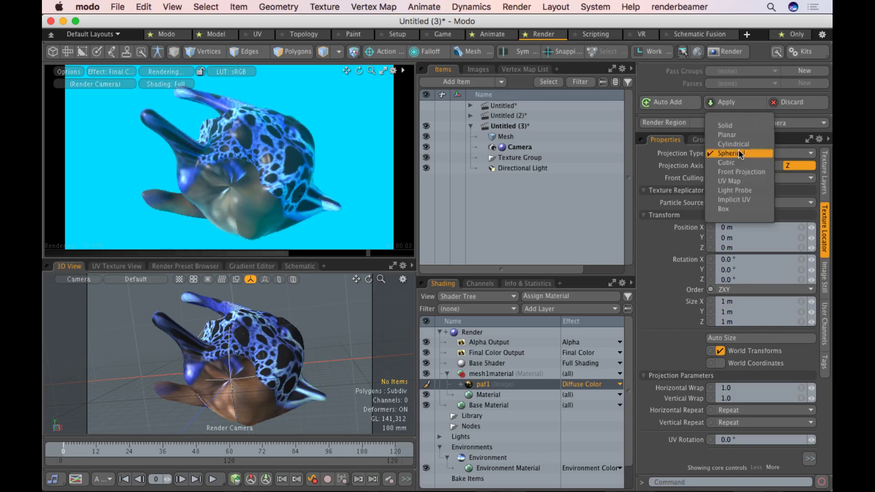
left_click(734, 144)
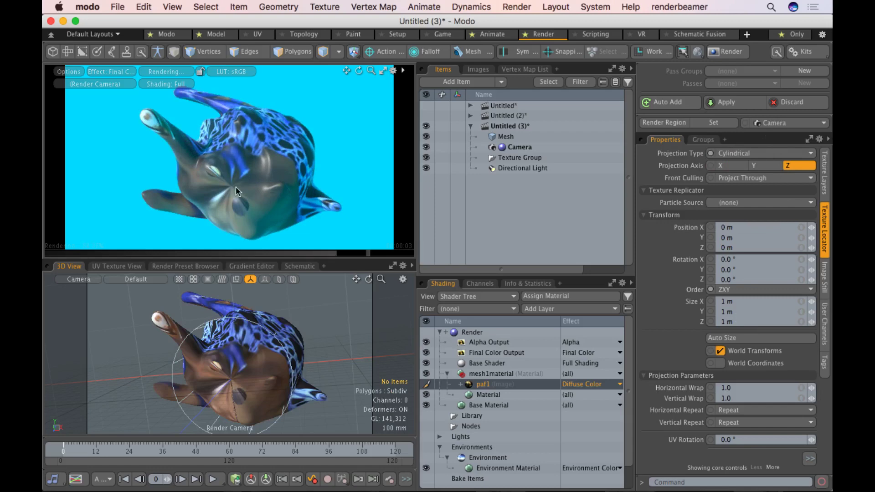
left_click(749, 153)
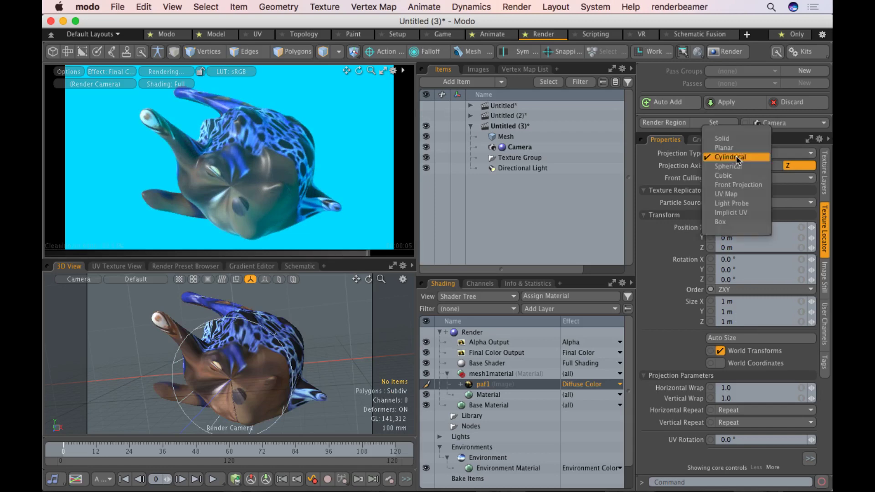
left_click(737, 152)
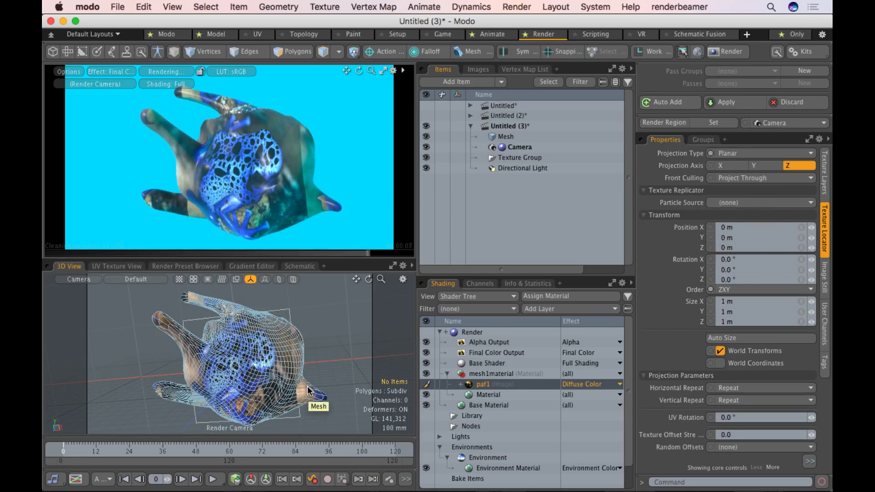
Try the Solid projection type on the paf1 texture, set it back to UV Map and examine the head
left_click(721, 155)
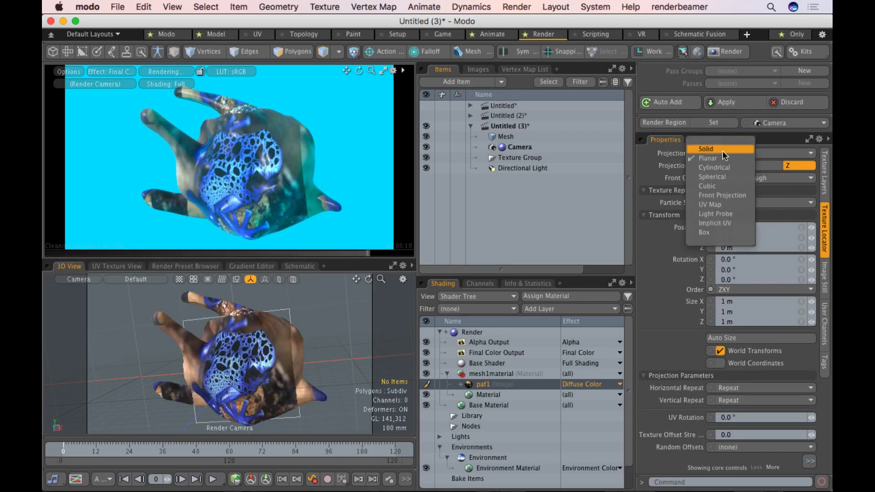
left_click(723, 151)
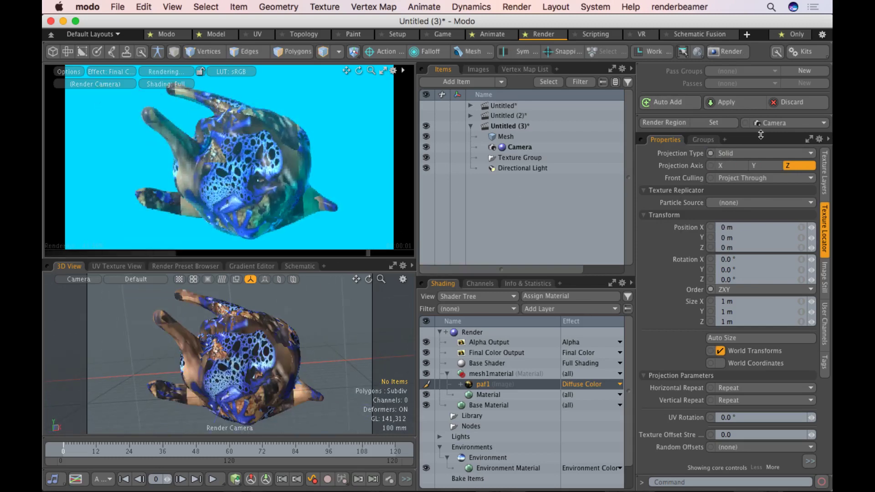
left_click(742, 154)
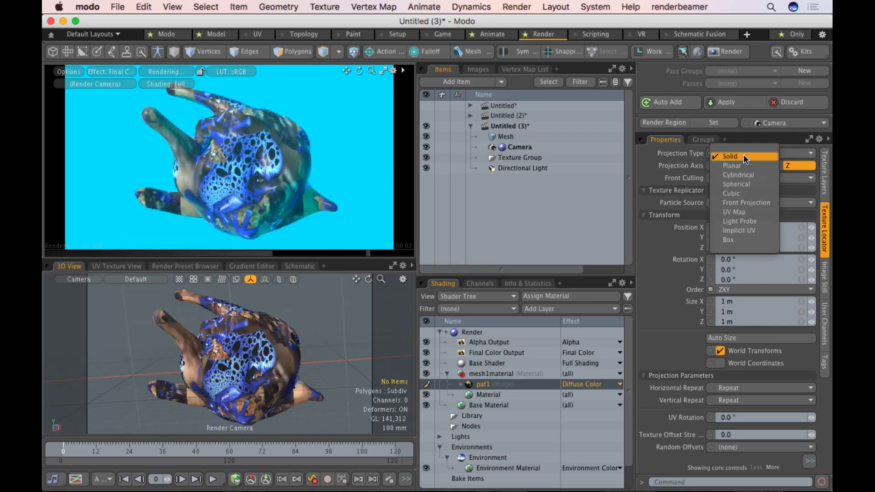
left_click(739, 212)
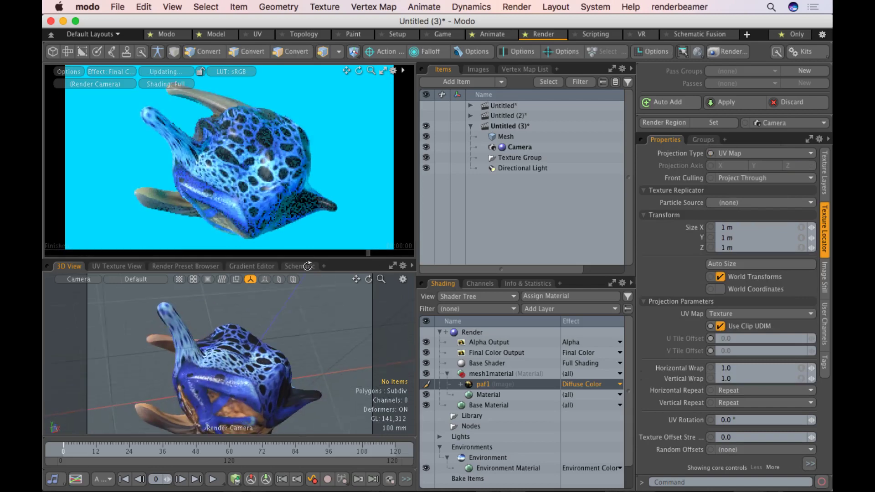
left_click_drag(283, 333, 252, 365, "alt")
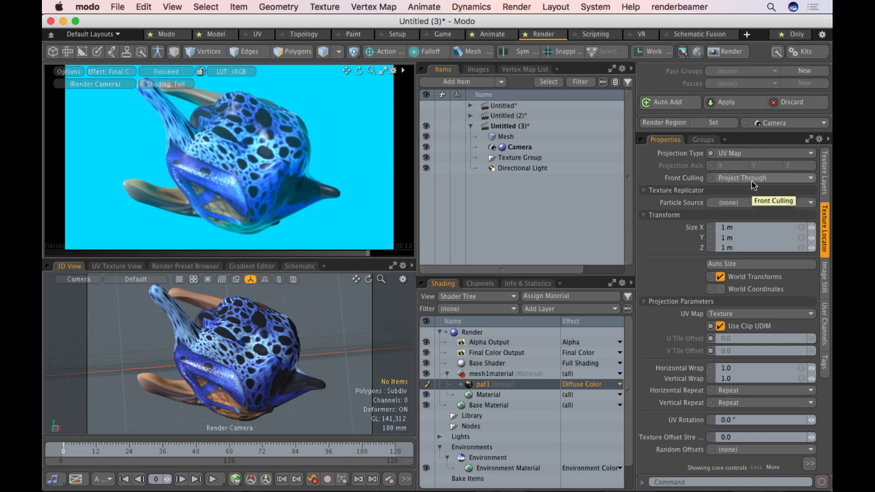
Try a size of 77.1 mm on all three axes of the paf1 texture locator and undo the change
left_click(801, 227)
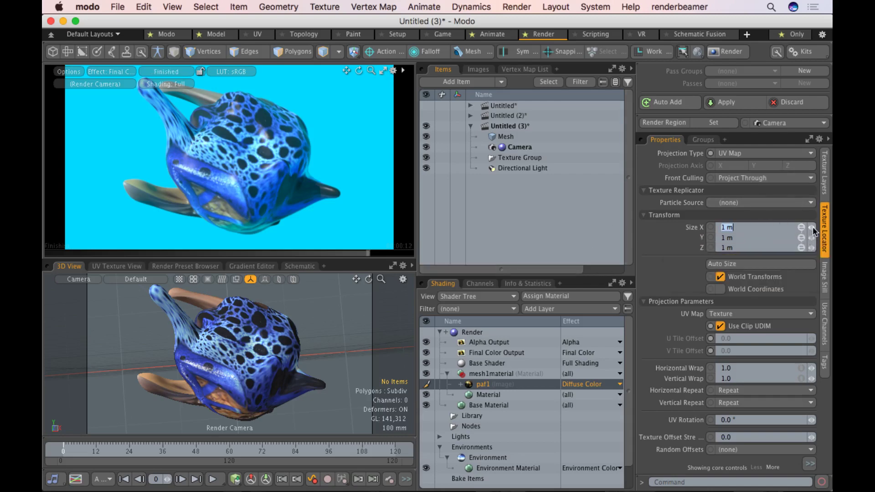
left_click_drag(811, 227, 766, 227)
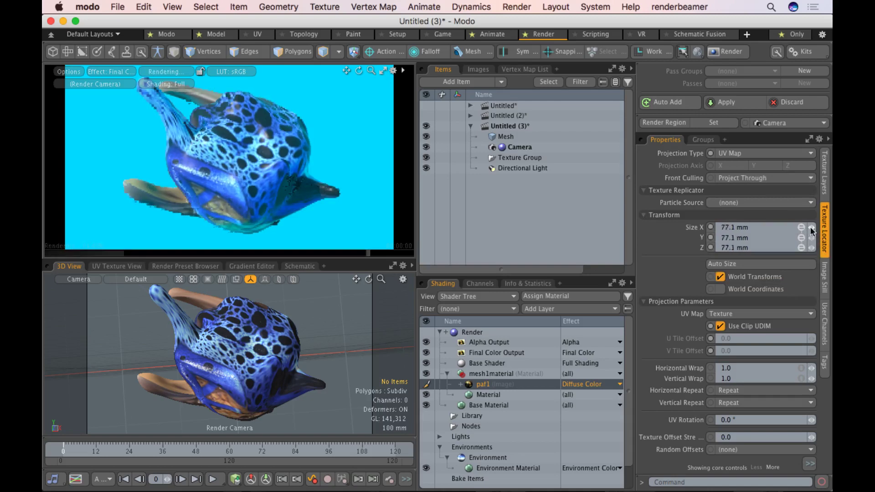
key("super+z")
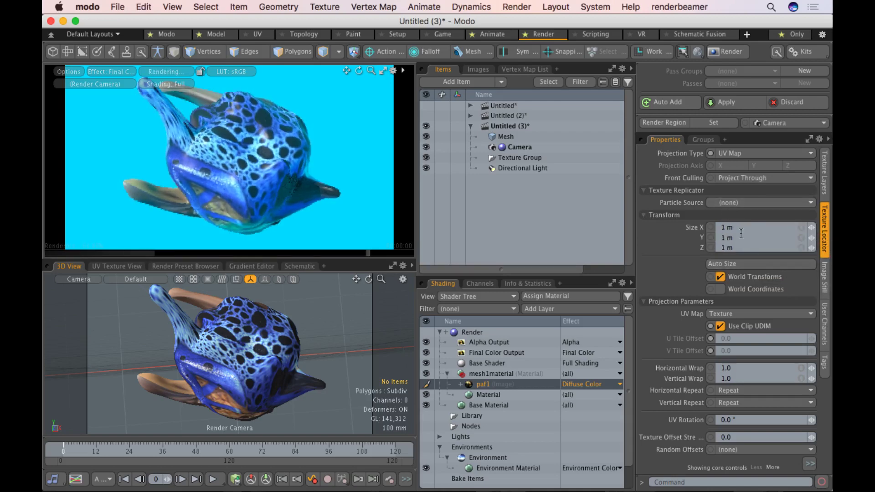
Try to edit the U Tile Offset of the paf1 texture and dismiss the message
left_click(725, 338)
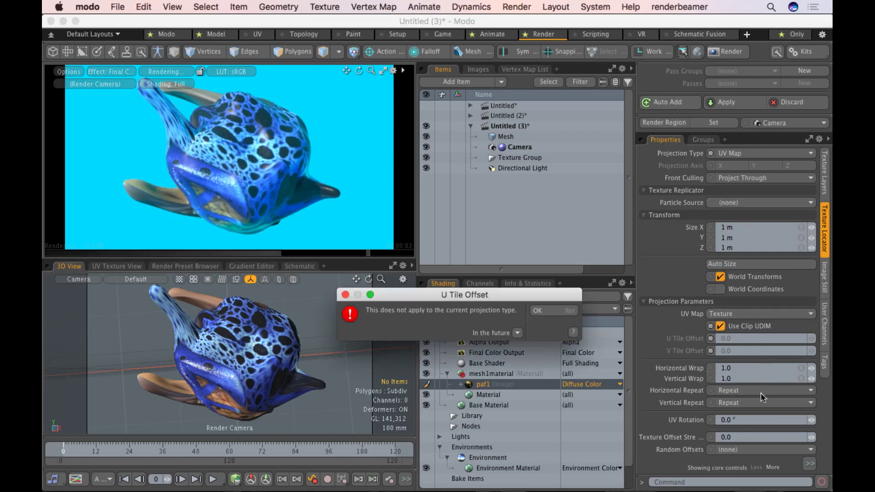
left_click(558, 312)
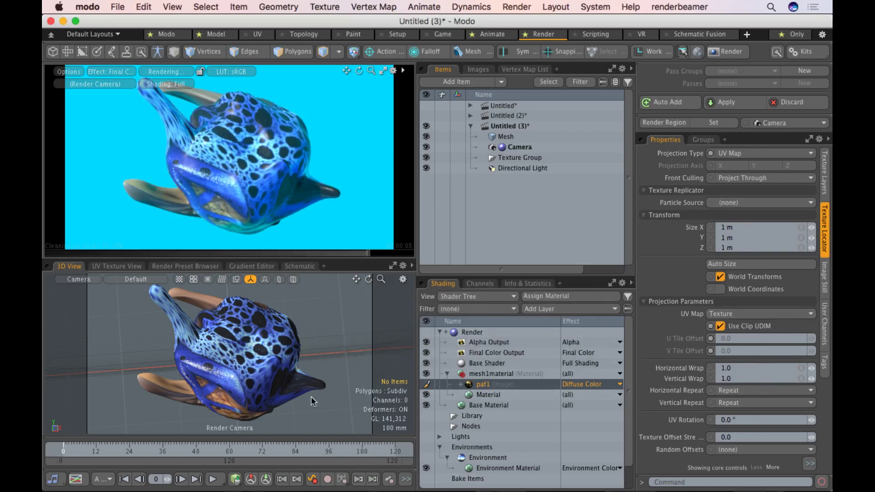
left_click_drag(328, 344, 287, 370, "alt")
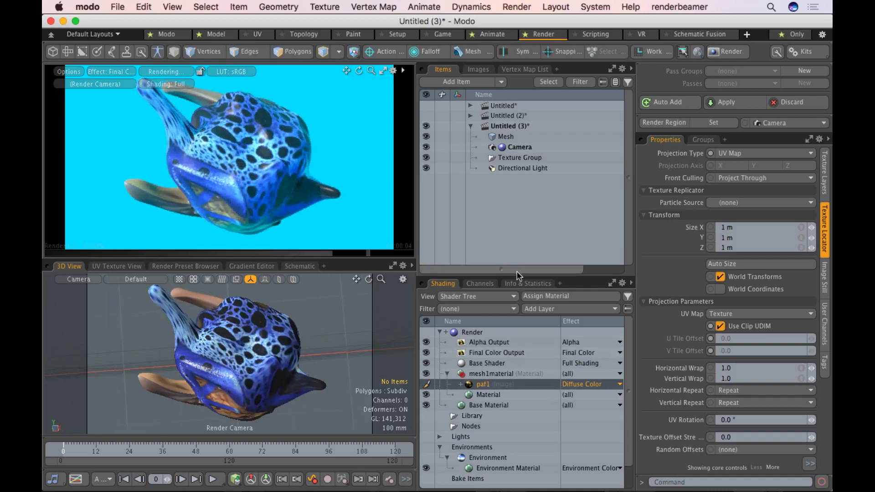
Enlarge the Shader Tree area and review the settings of the paf1 image layer, its underlying Material and the mesh1material group
left_click_drag(518, 275, 521, 154)
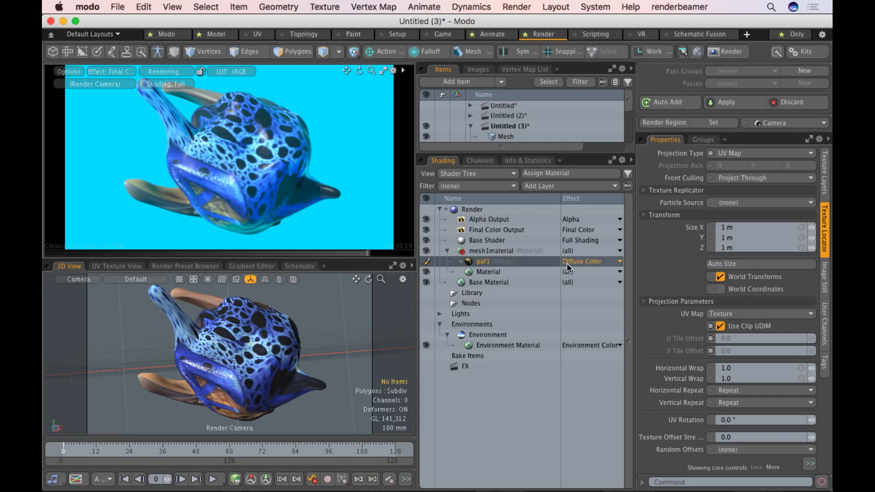
left_click(514, 261)
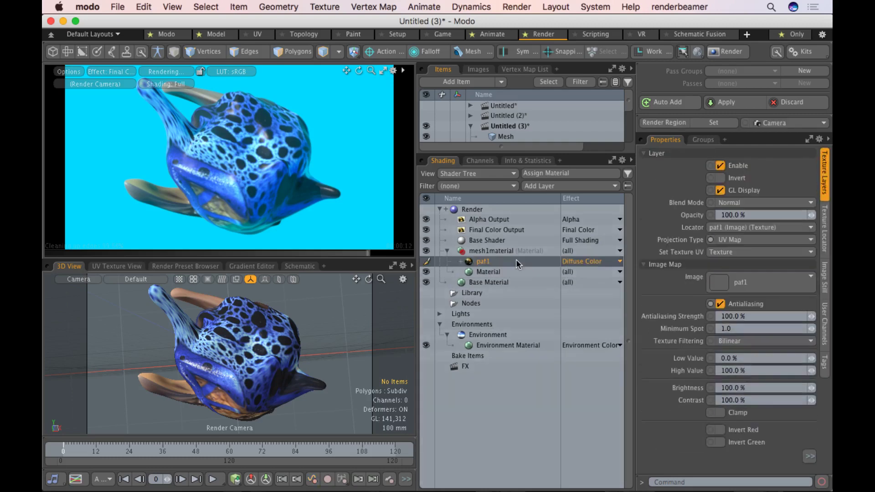
left_click(511, 271)
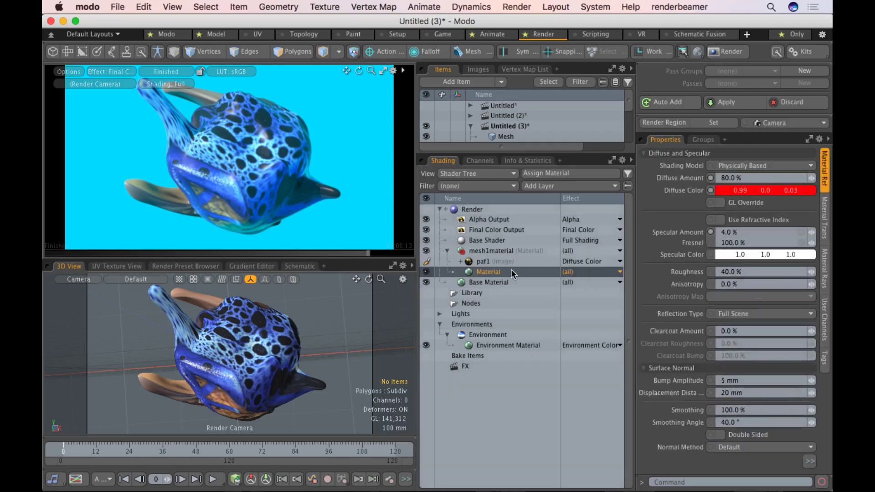
left_click(516, 262)
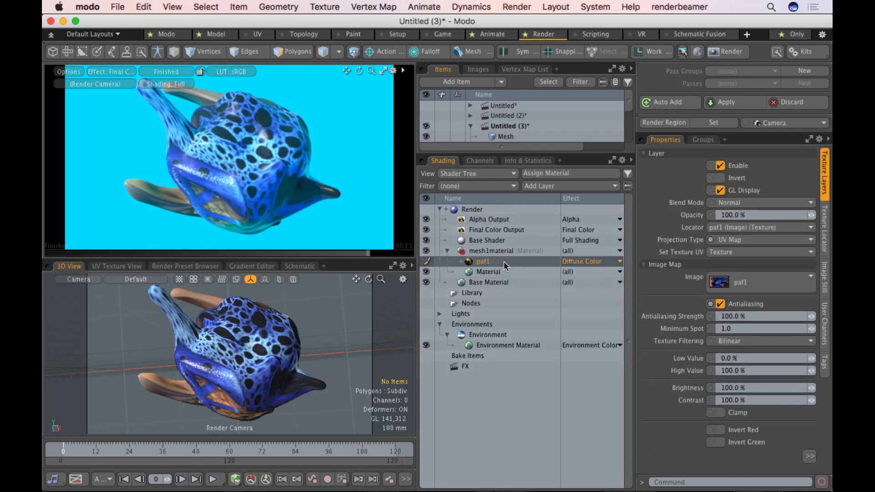
left_click(480, 251)
left_click(447, 250)
left_click(446, 251)
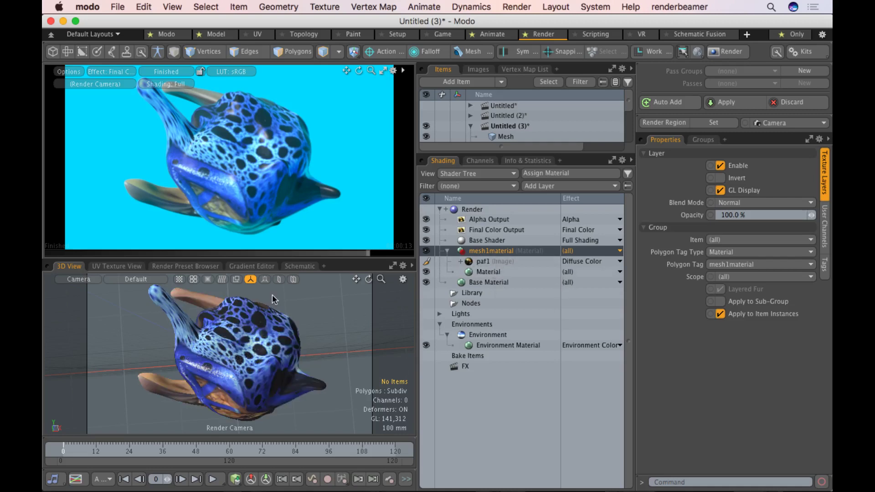
Switch to Finder, preview paf1.jpg in the Skns folder on the Desktop, and return to Modo
key("super+Tab")
left_click(466, 220)
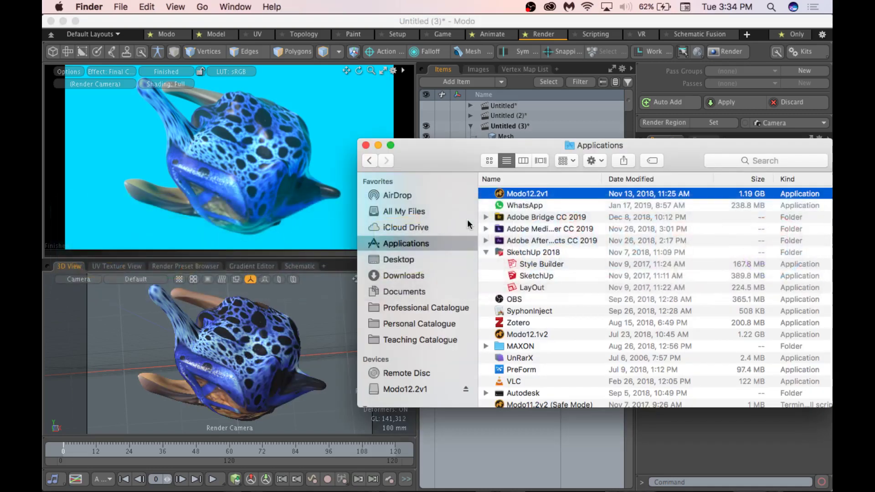
left_click(400, 259)
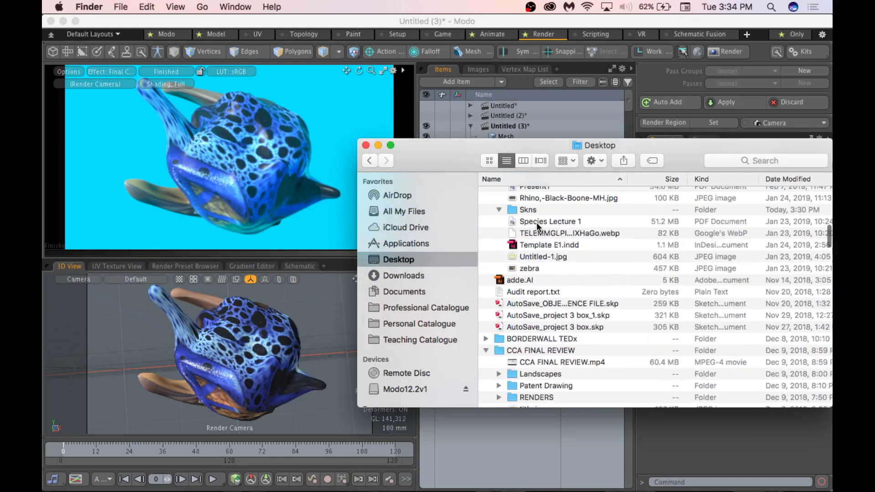
scroll(537, 228, "up", 10)
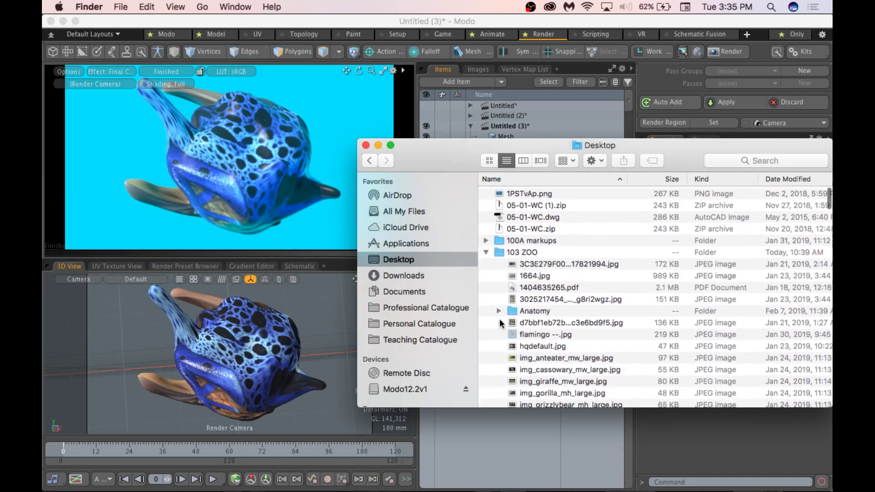
scroll(506, 284, "down", 15)
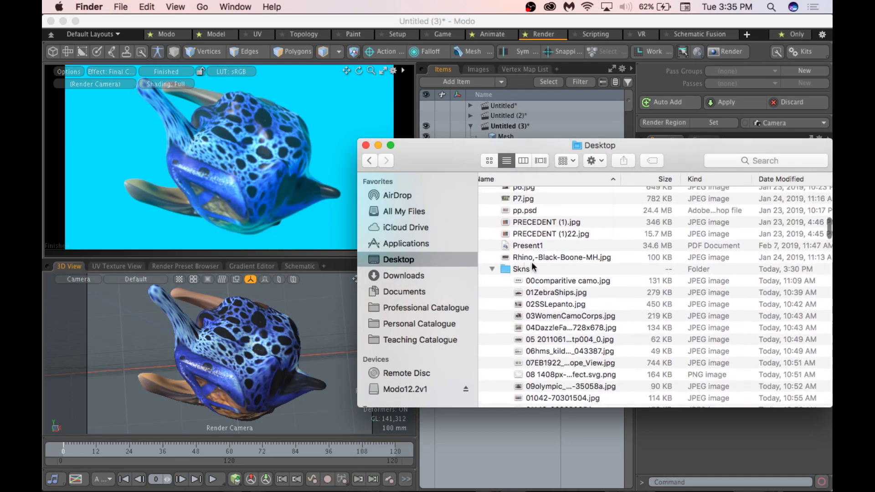
scroll(545, 295, "down", 5)
left_click(538, 224)
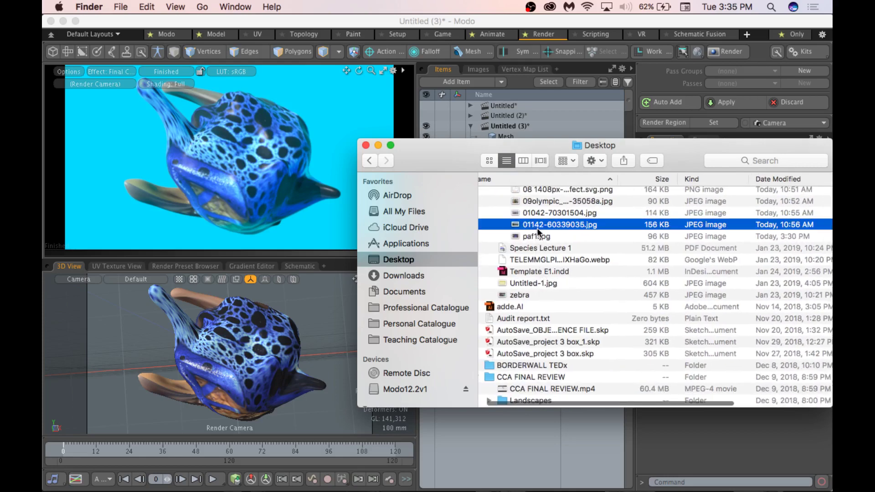
left_click(537, 237)
key("space")
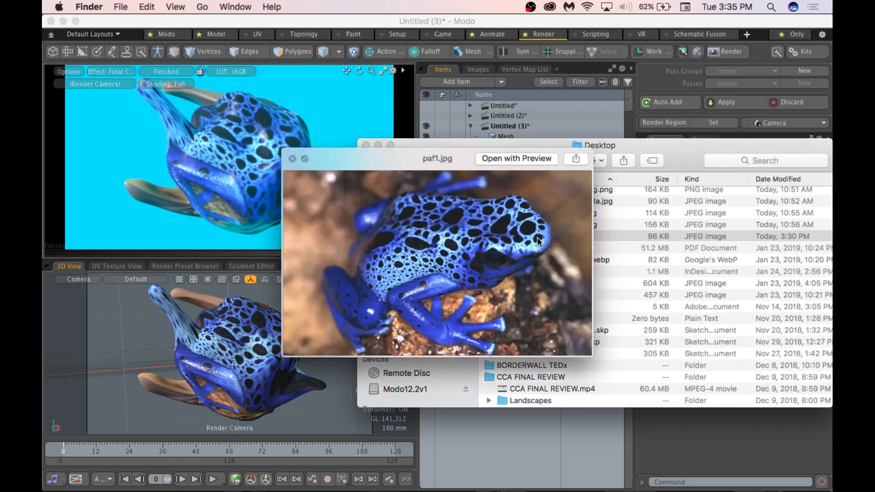
key("space")
key("super+Tab")
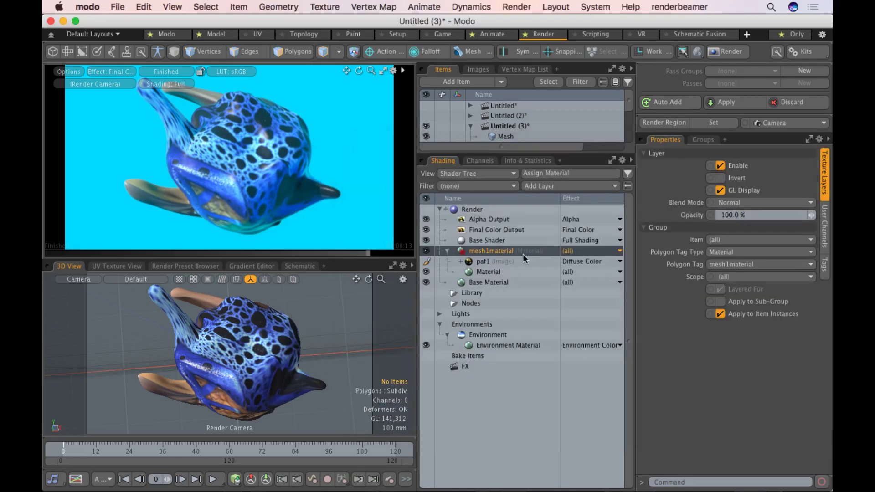
Select the Material under mesh1material, hide the paf1 image layer to view the base color, and show the layer again
left_click(481, 264)
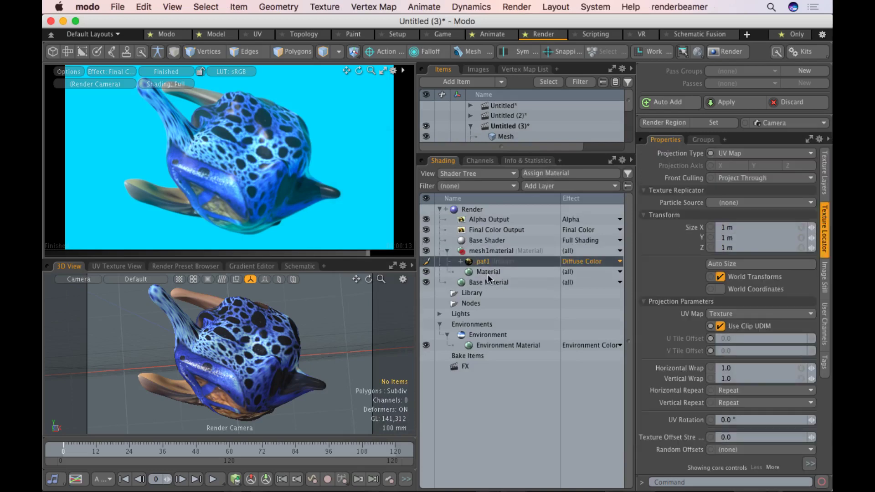
left_click(488, 273)
left_click(427, 262)
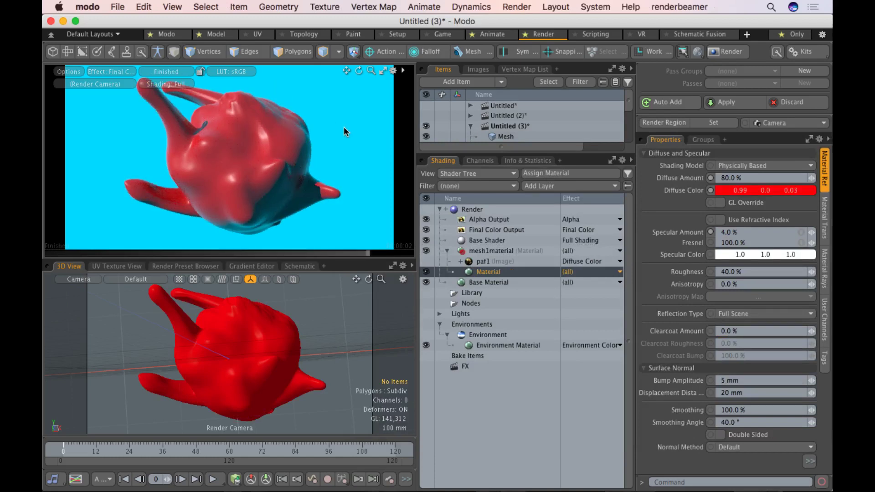
left_click(426, 261)
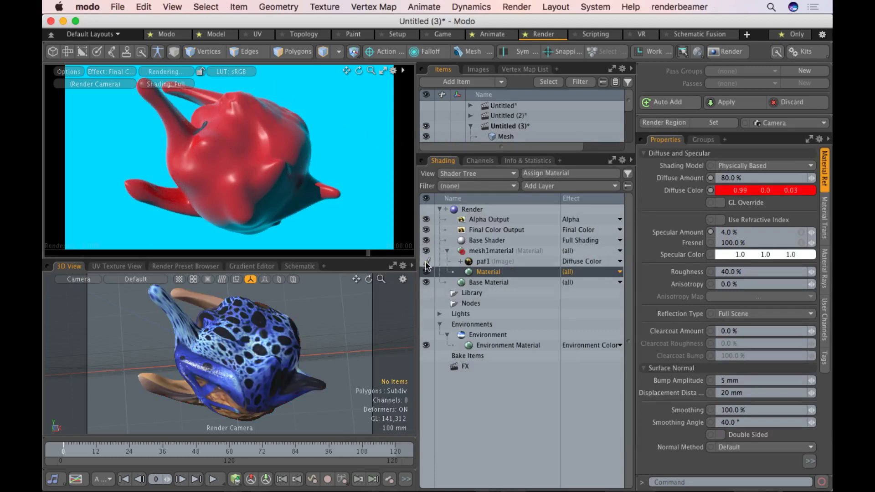
Set the paf1 image layer's blend mode to Multiply and select the Material beneath it
left_click(509, 257)
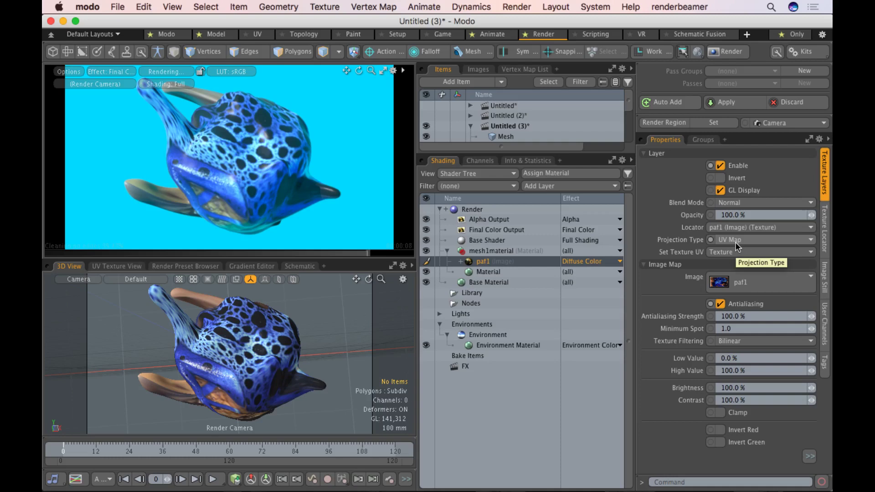
left_click(763, 204)
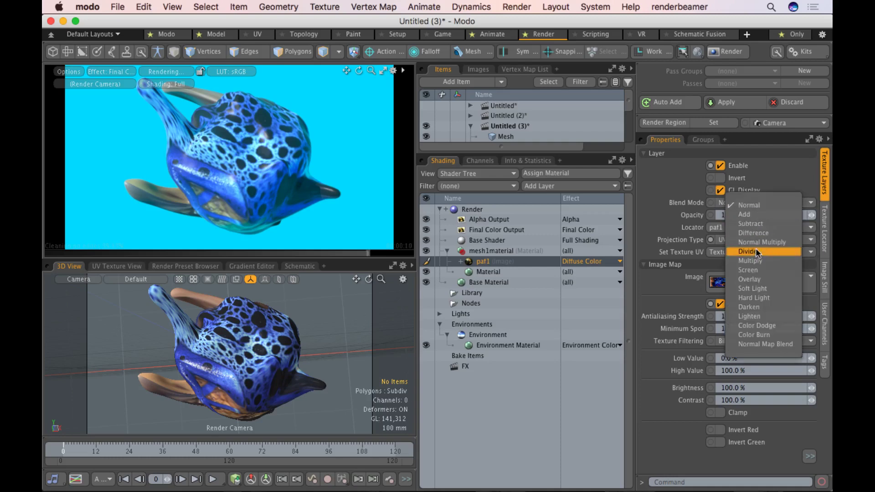
left_click(762, 261)
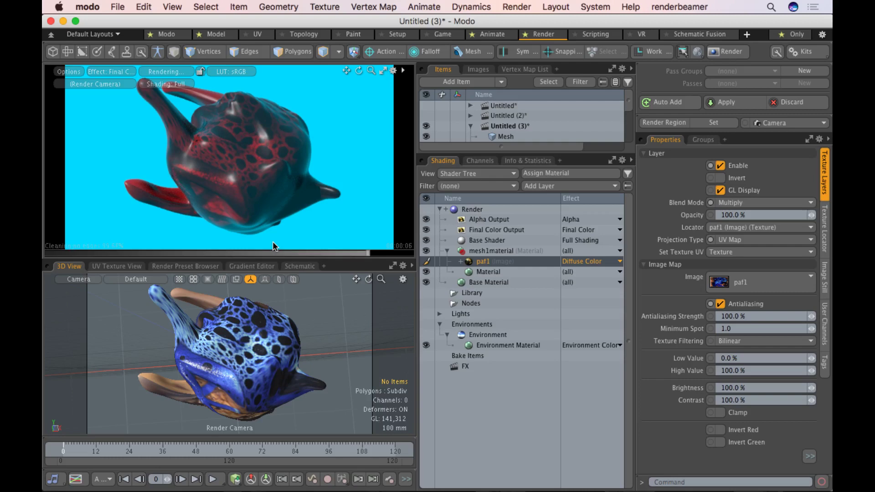
left_click(494, 272)
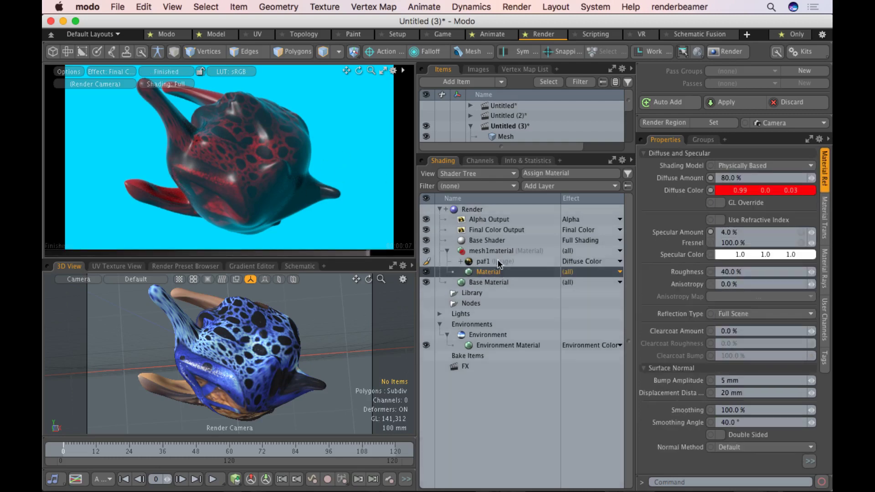
Try the Darken, Hard Light, Soft Light and Overlay blend modes on the paf1 image layer and return it to Multiply
left_click(497, 260)
left_click(756, 202)
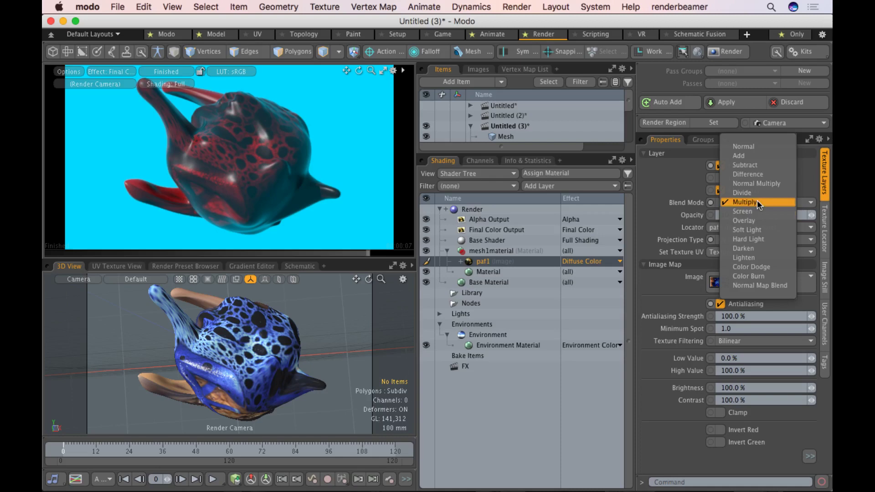
left_click(753, 250)
left_click(783, 201)
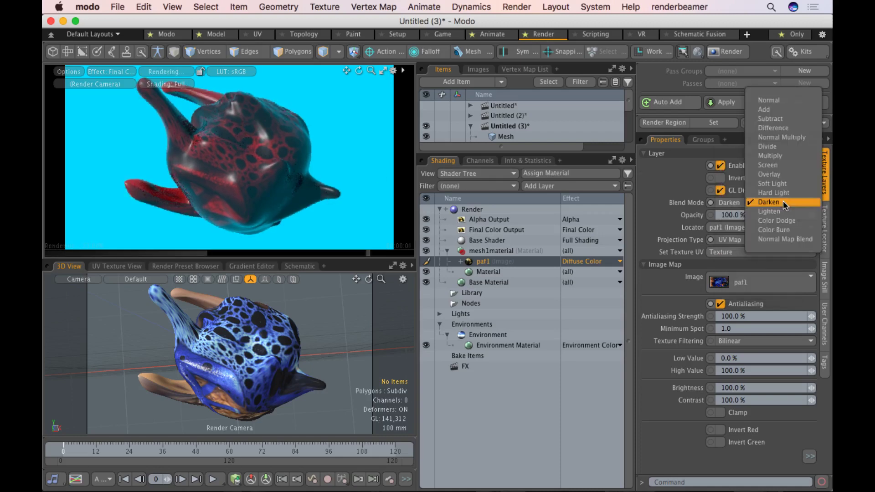
left_click(770, 192)
left_click(753, 202)
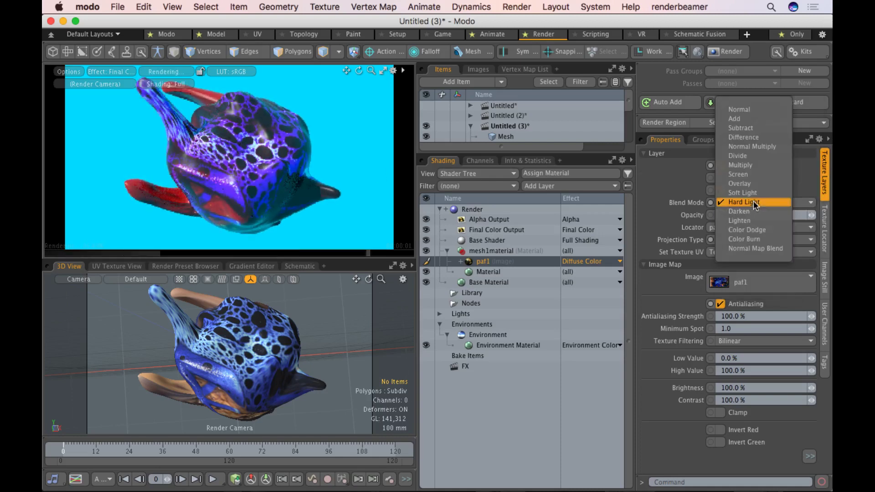
left_click(752, 193)
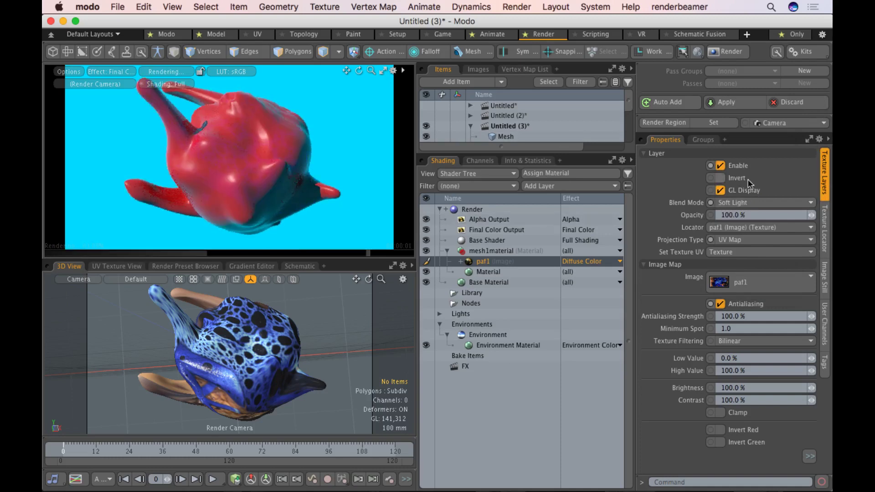
left_click(739, 204)
left_click(740, 193)
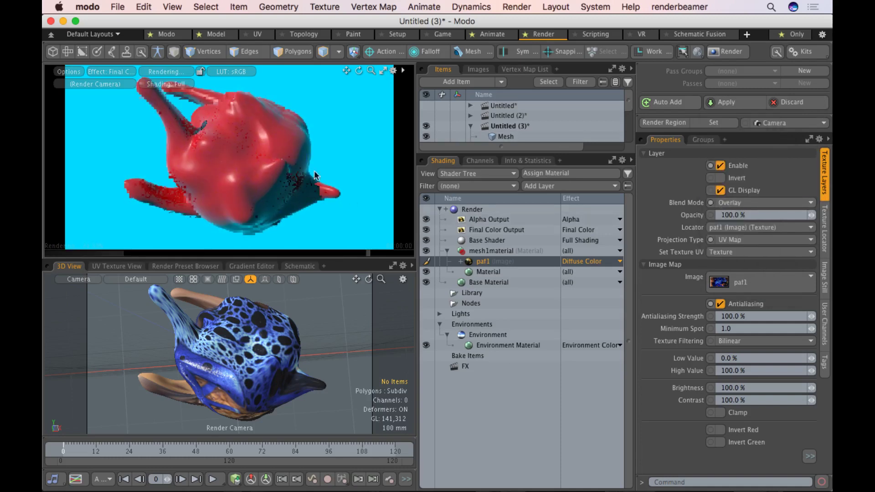
left_click(754, 204)
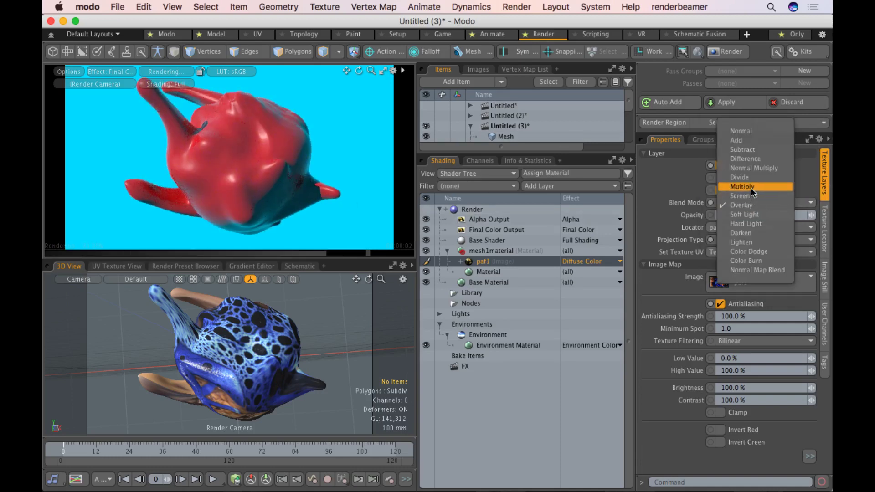
left_click(750, 187)
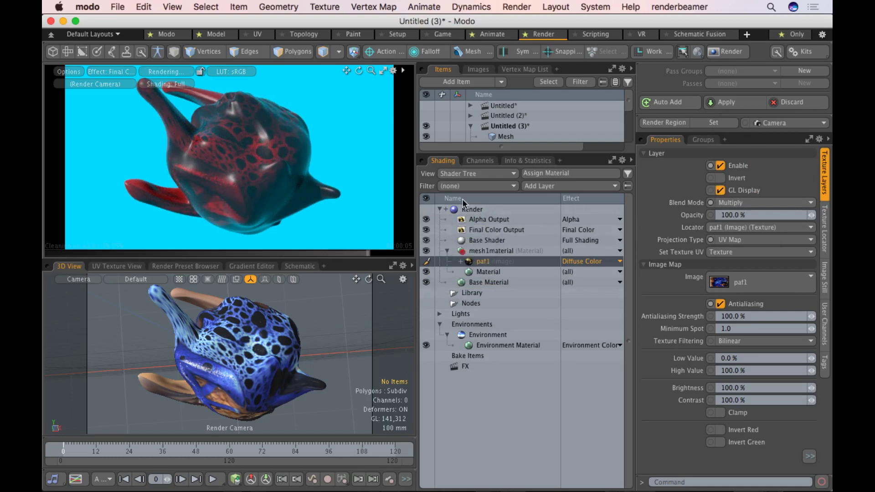
Set the Environment Material's zenith color to a very pale blue of 0.93, 0.98, 1.0
left_click(536, 345)
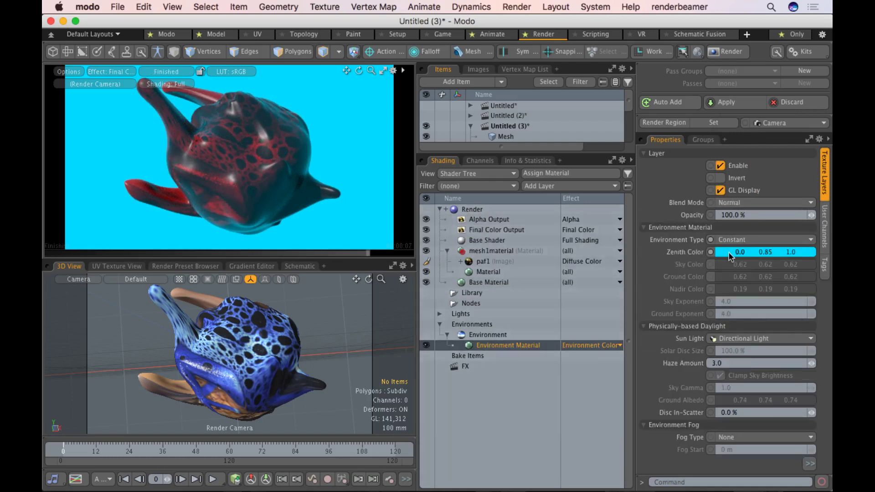
left_click(711, 252)
left_click(401, 181)
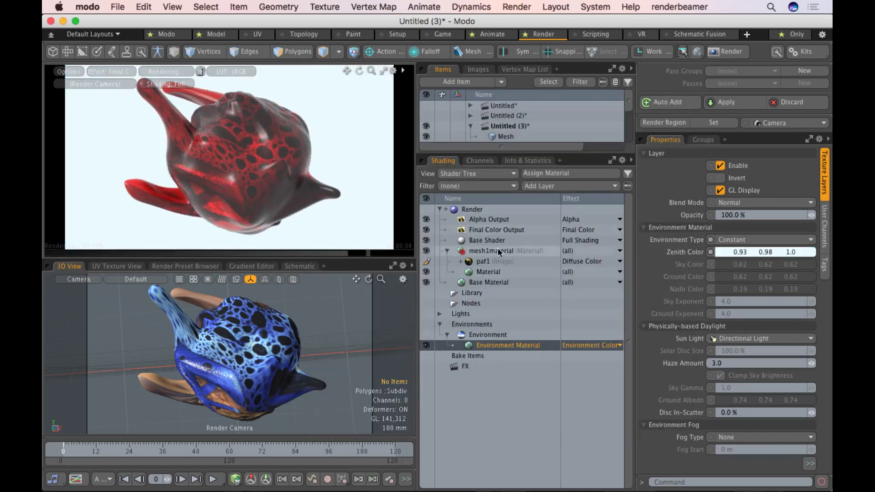
Load paf1.jpg from the Skns folder as a second image layer above the existing paf1 layer in mesh1material
left_click(500, 264)
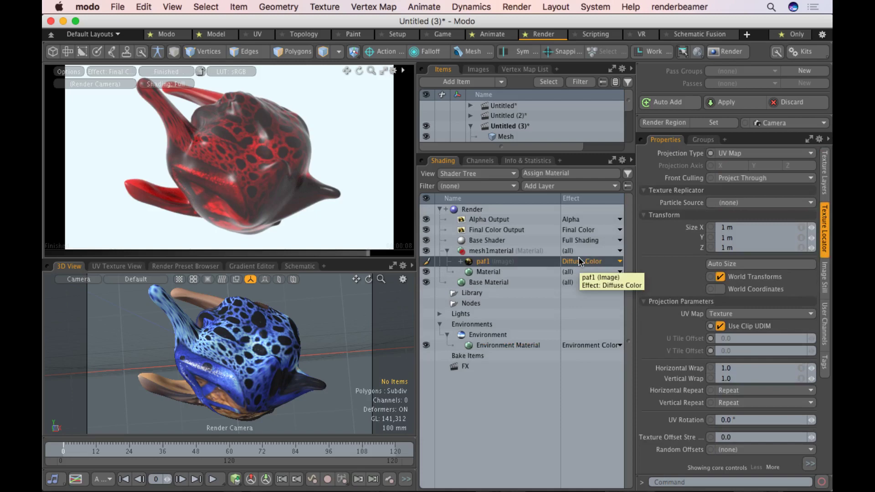
left_click(557, 176)
key("Escape")
left_click(555, 186)
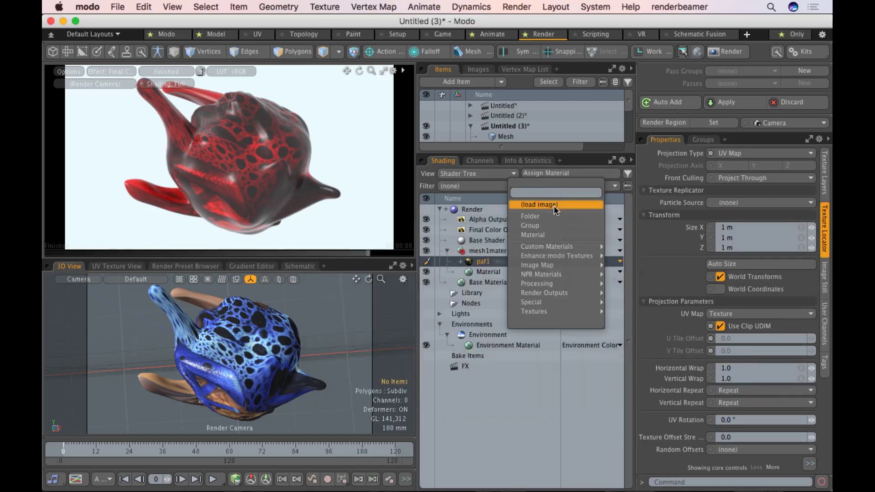
left_click(554, 205)
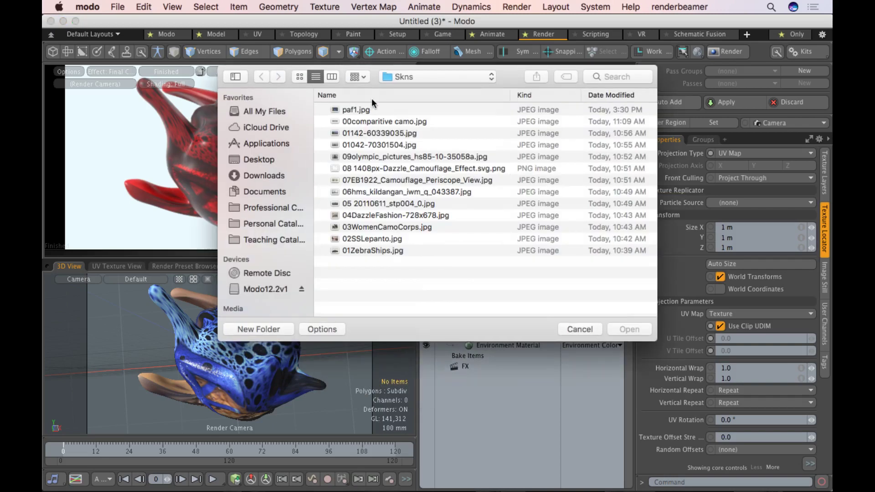
left_click(371, 97)
left_click(370, 109)
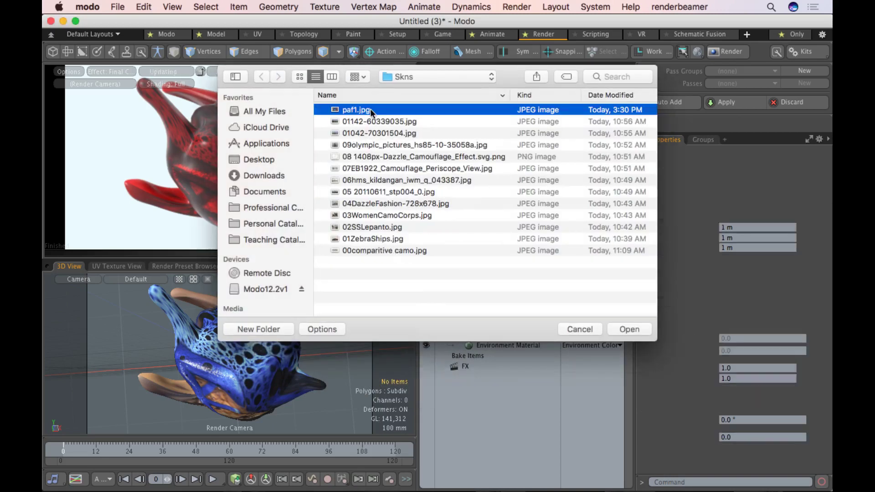
double_click(370, 110)
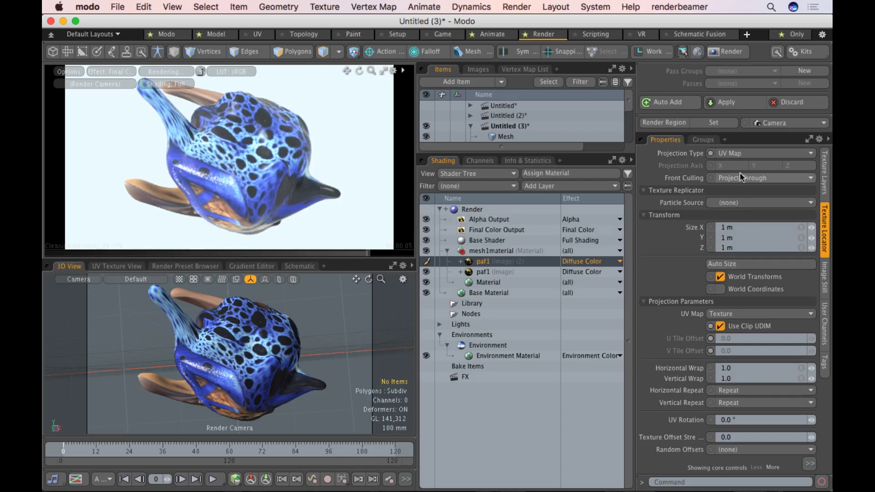
Compare the layer settings of the two paf1 images, keeping the upper one's blend mode at Normal
left_click(500, 249)
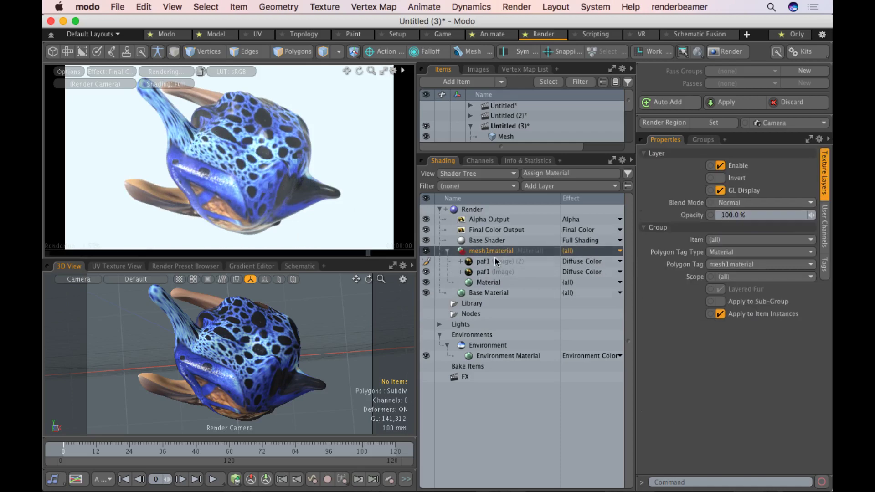
left_click(494, 260)
left_click(825, 180)
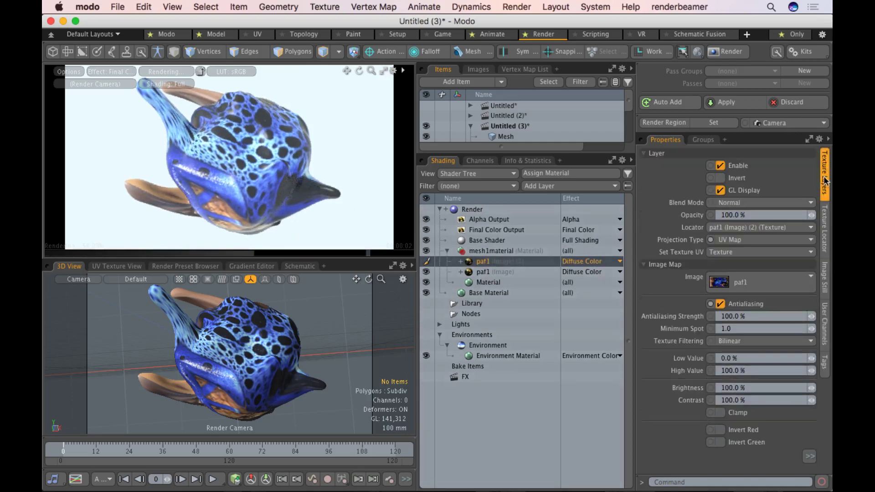
left_click(753, 202)
left_click(750, 204)
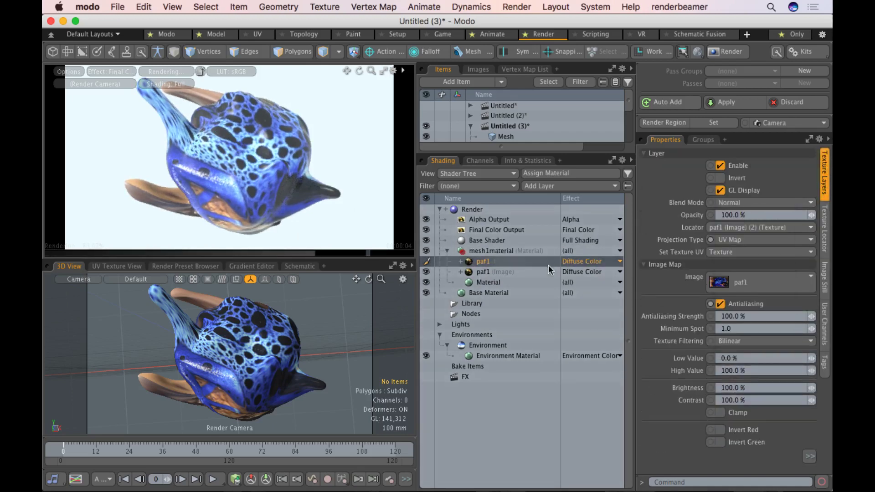
left_click(530, 272)
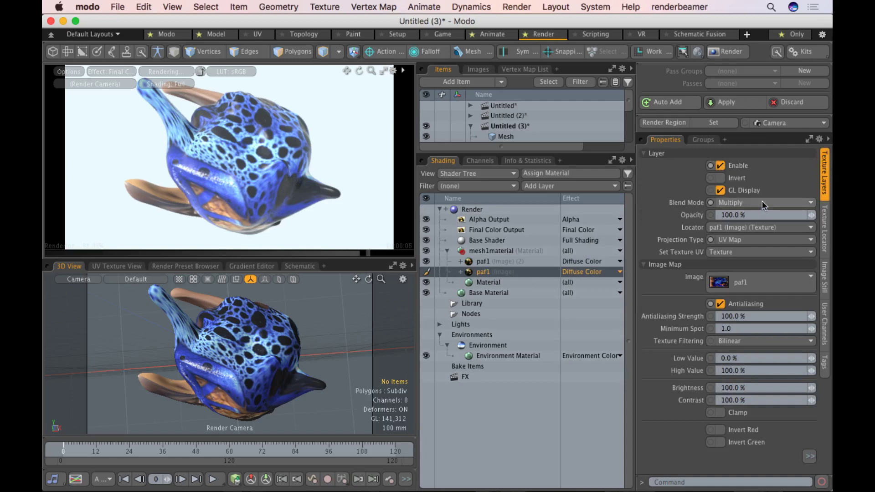
Change the upper paf1 image layer's effect to the Displacement surface shading channel
left_click(510, 260)
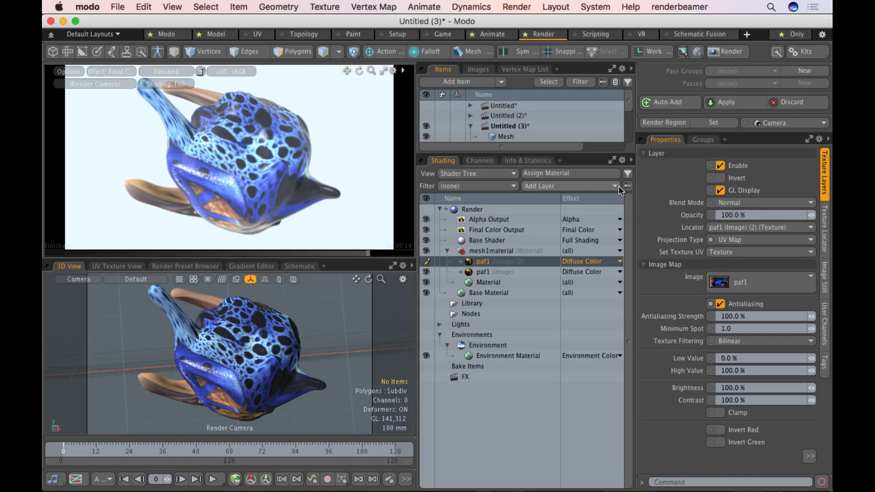
left_click(588, 263)
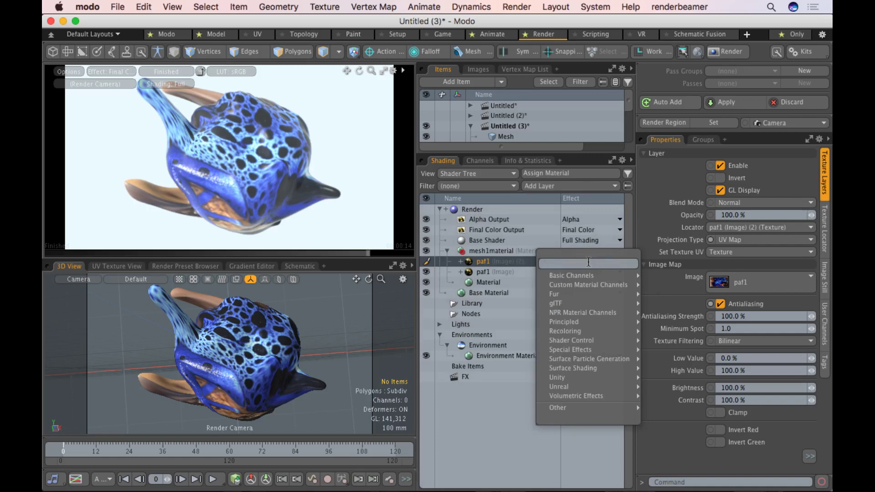
mouse_move(590, 277)
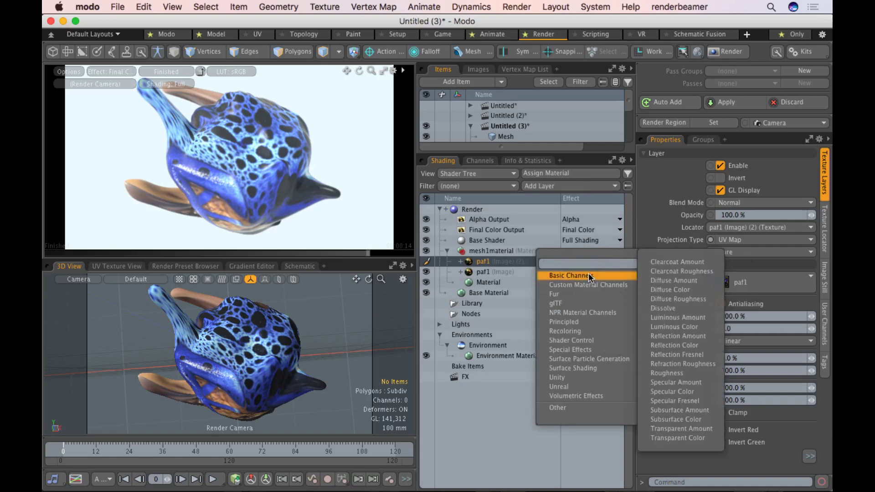
mouse_move(587, 372)
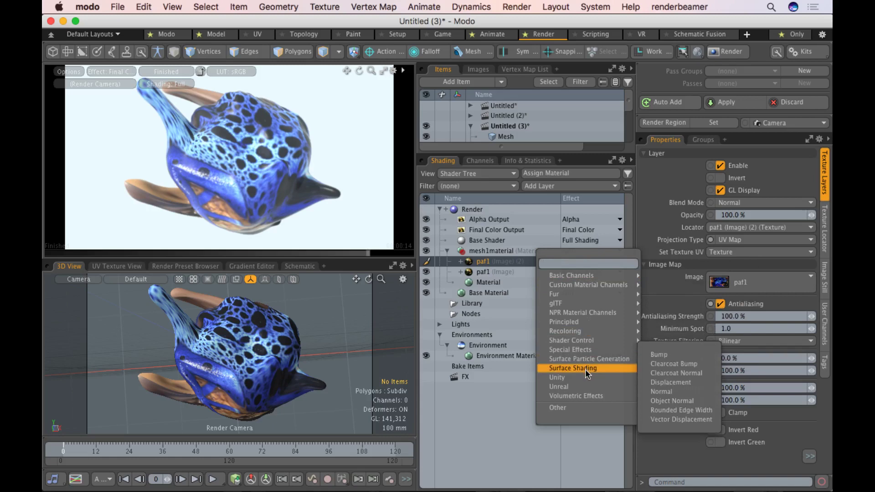
left_click(658, 382)
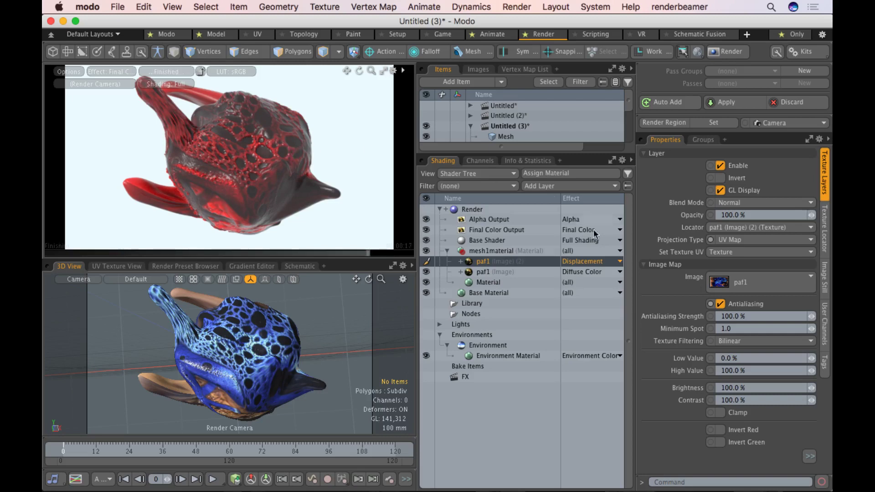
Set the displacement image's high value to 123.5% and its low value to -25%
left_click(814, 370)
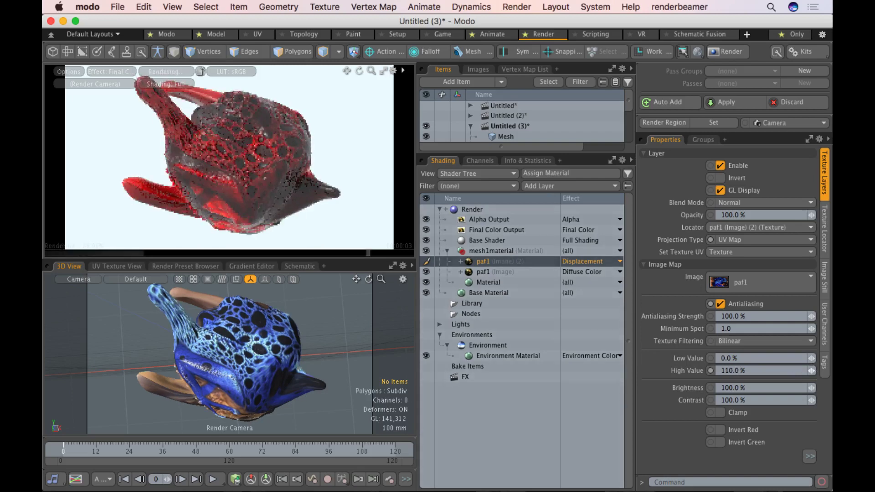
left_click_drag(814, 370, 817, 374)
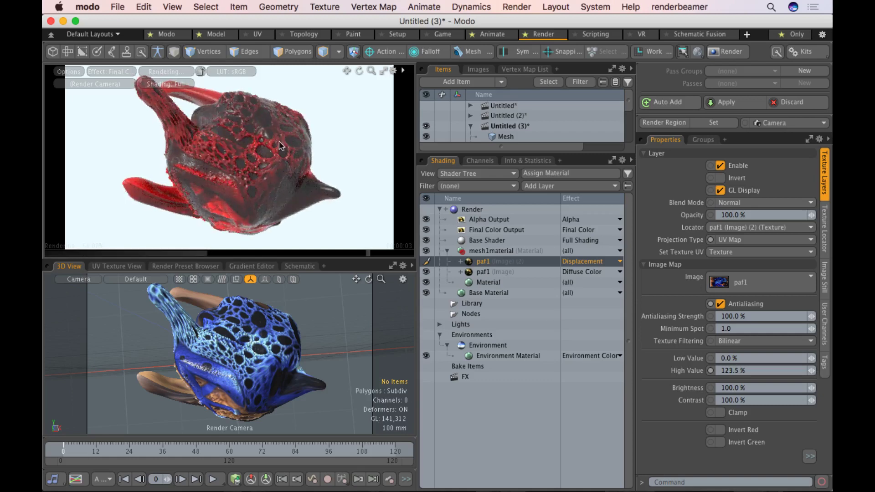
left_click(756, 358)
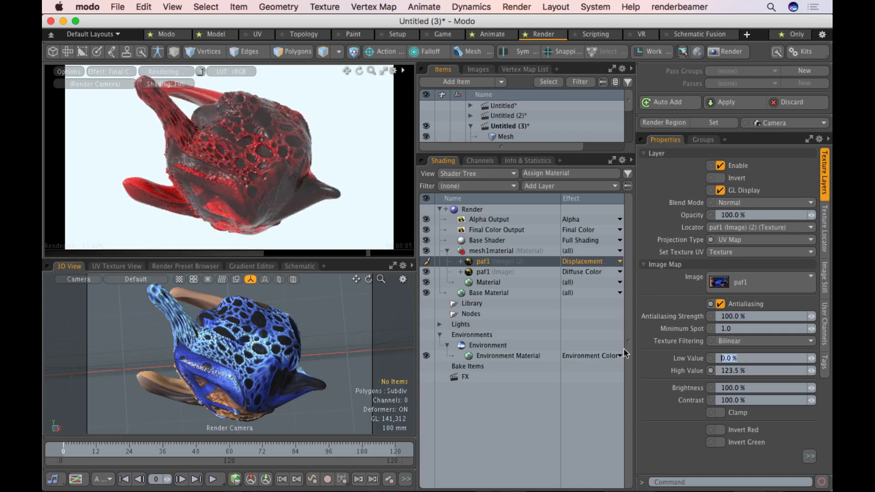
type("-25")
key("Return")
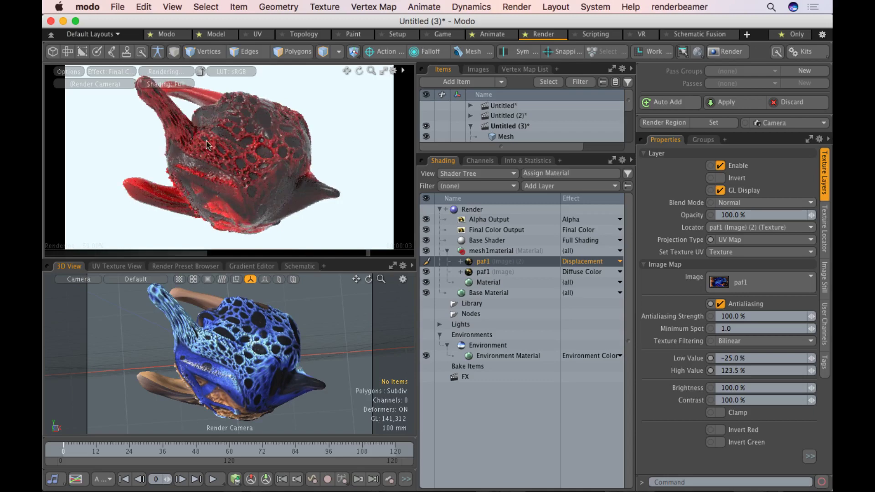
Examine the displaced skin up close and from other angles, comparing the mesh as plain faces and as subdivision surfaces
mouse_move(247, 151)
left_mouse_down("ctrl+alt")
mouse_move(250, 134)
mouse_move(241, 154)
left_mouse_up("ctrl+alt")
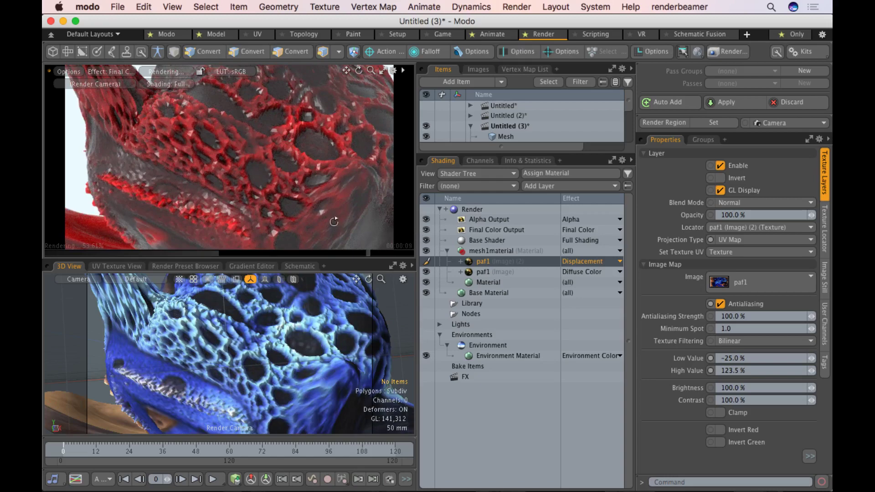
left_click_drag(273, 155, 239, 132, "alt")
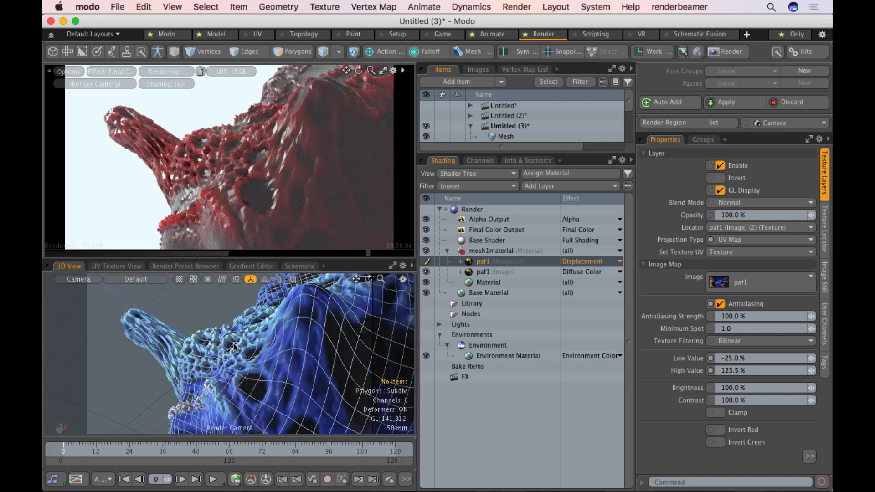
left_click(248, 373)
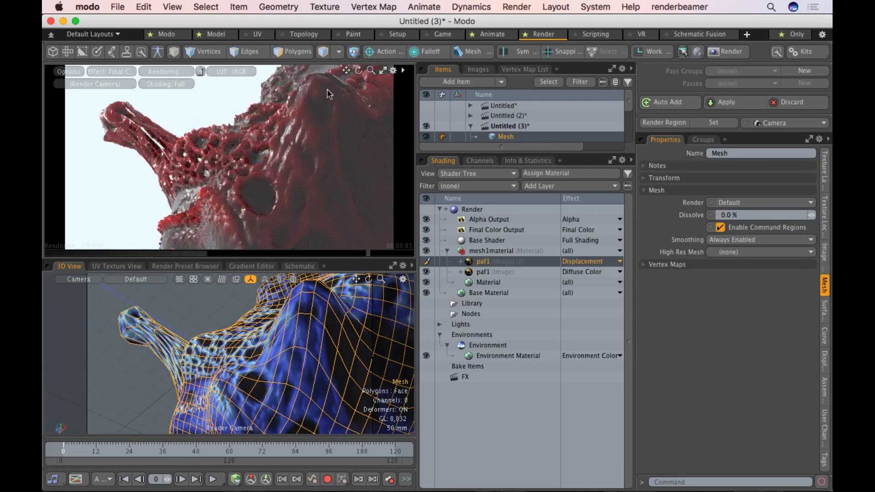
key("Tab")
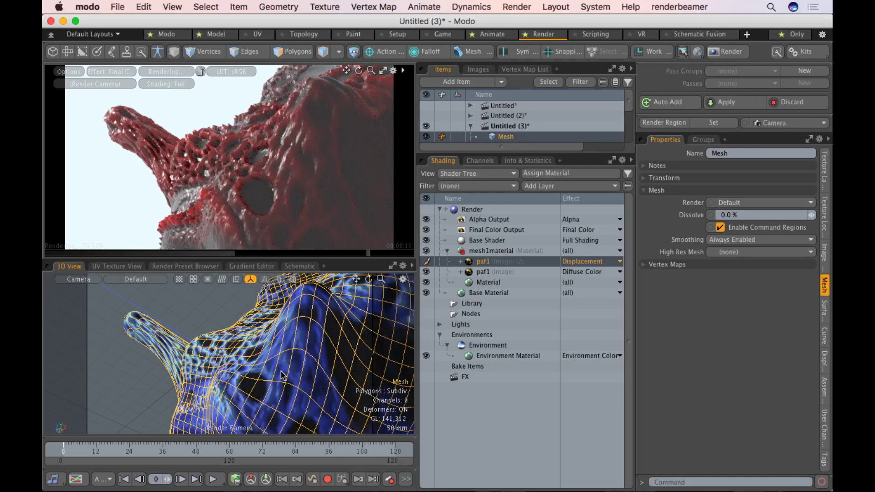
left_click(279, 376)
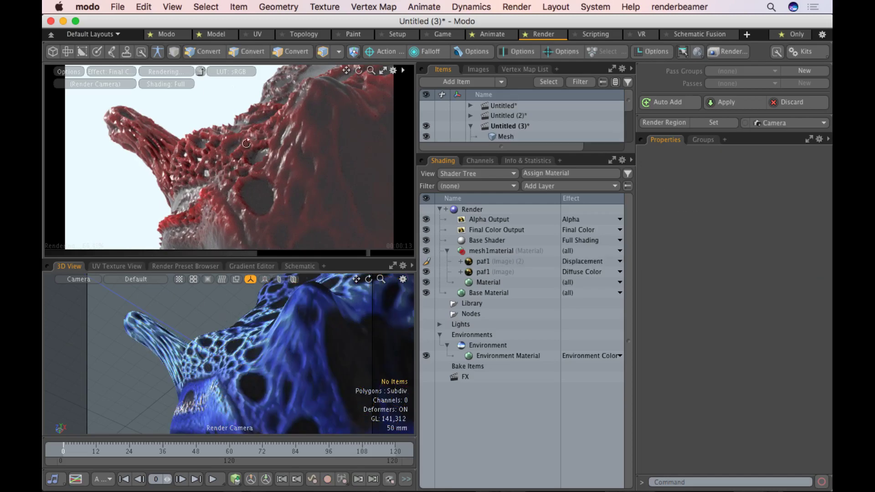
left_click_drag(233, 88, 274, 132, "alt")
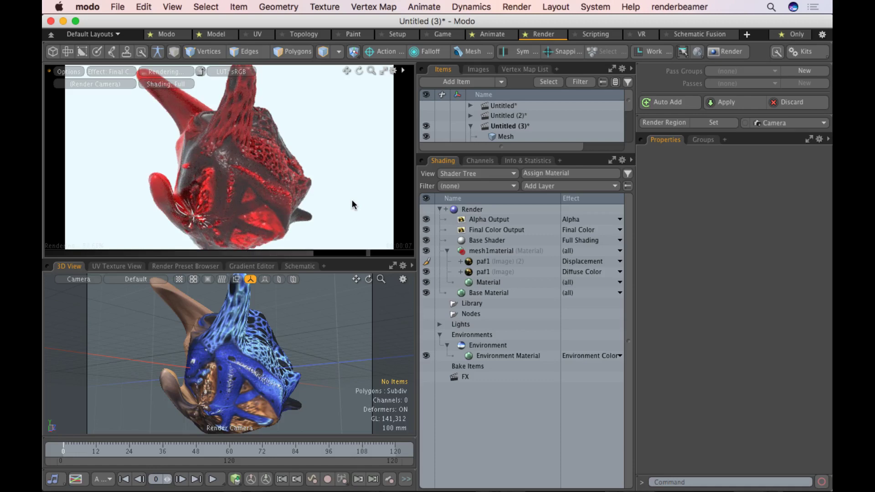
Duplicate the paf1 displacement image layer within mesh1material
left_click(537, 261)
right_click(538, 261)
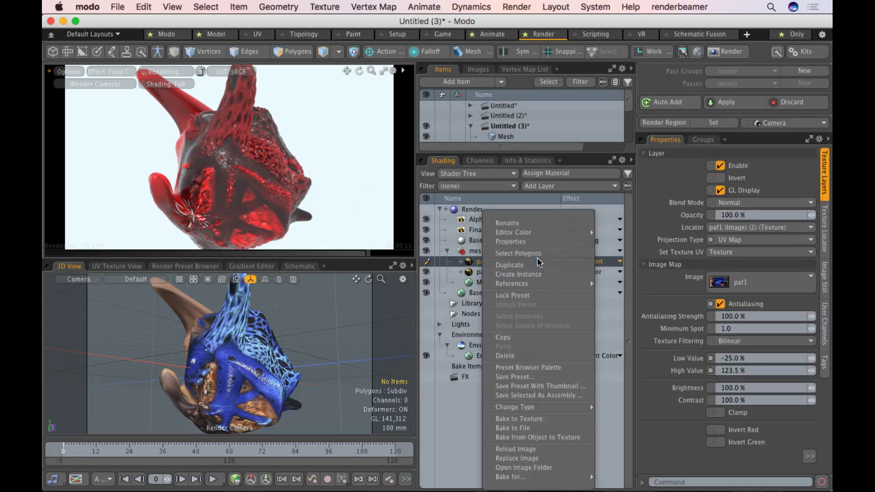
left_click(536, 265)
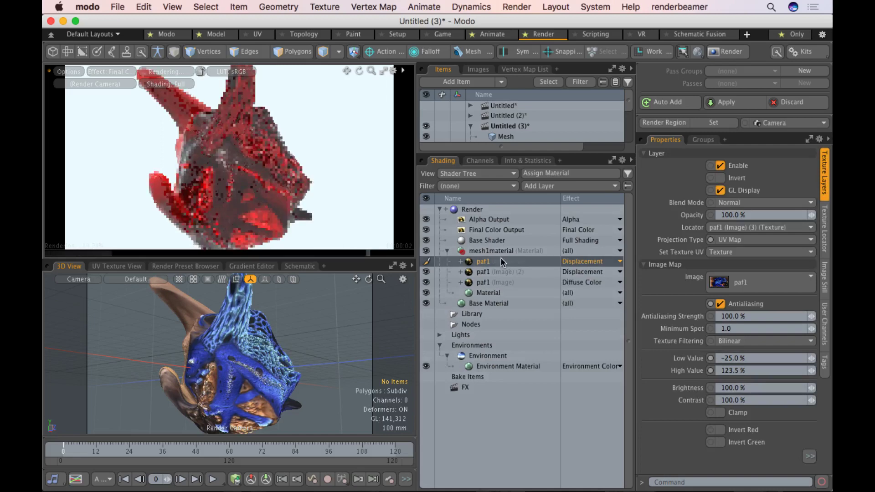
Hide the original paf1 displacement layer and change the duplicated layer's effect to the Bump surface shading channel
left_click(426, 272)
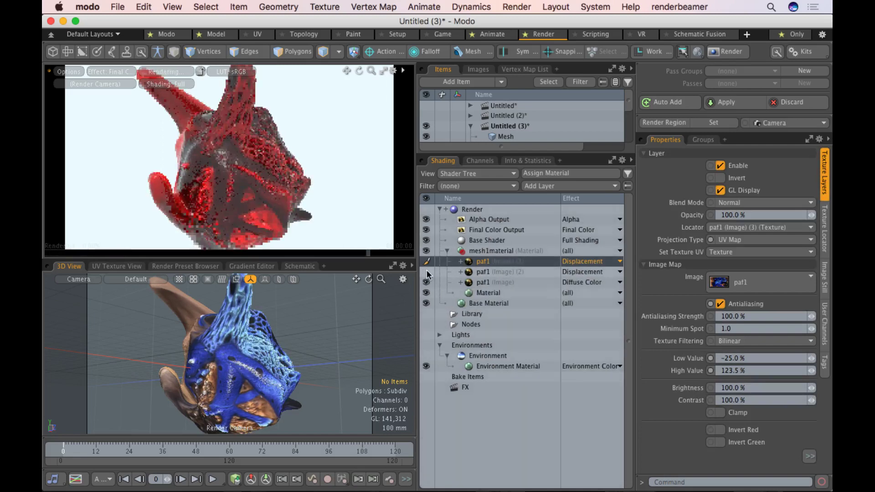
left_click(585, 262)
mouse_move(583, 381)
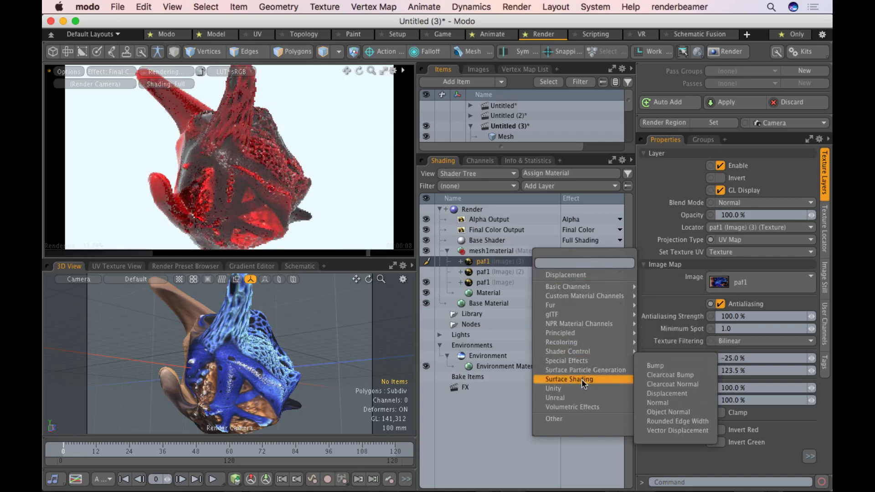
left_click(698, 367)
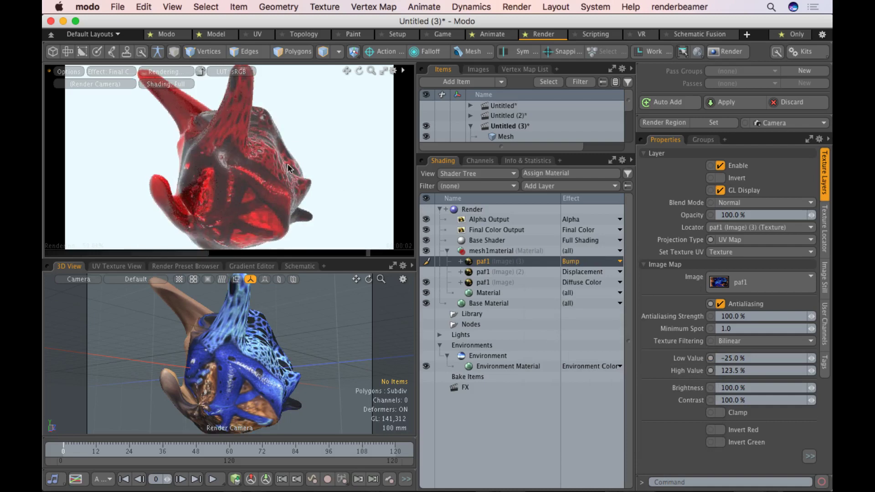
Examine the bumped skin up close, comparing the render with the bump layer disabled and enabled
left_click_drag(285, 167, 266, 158, "alt")
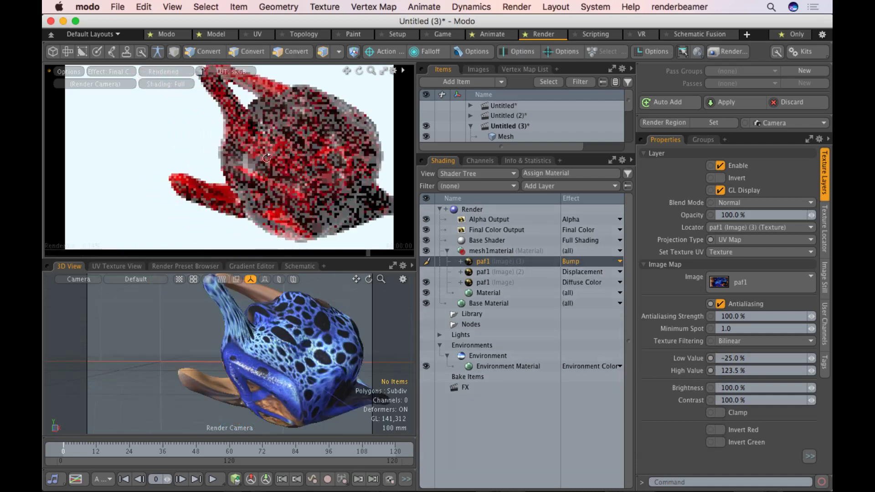
scroll(362, 162, "up", 3)
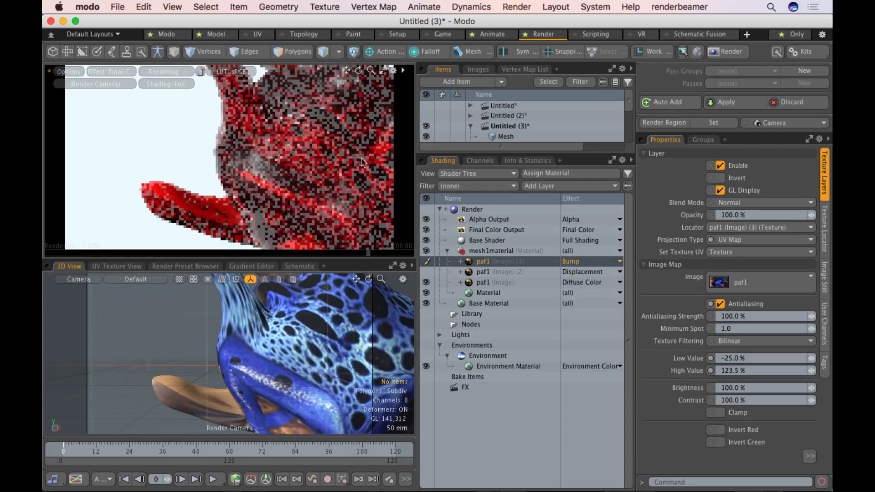
left_click_drag(361, 162, 283, 203, "alt")
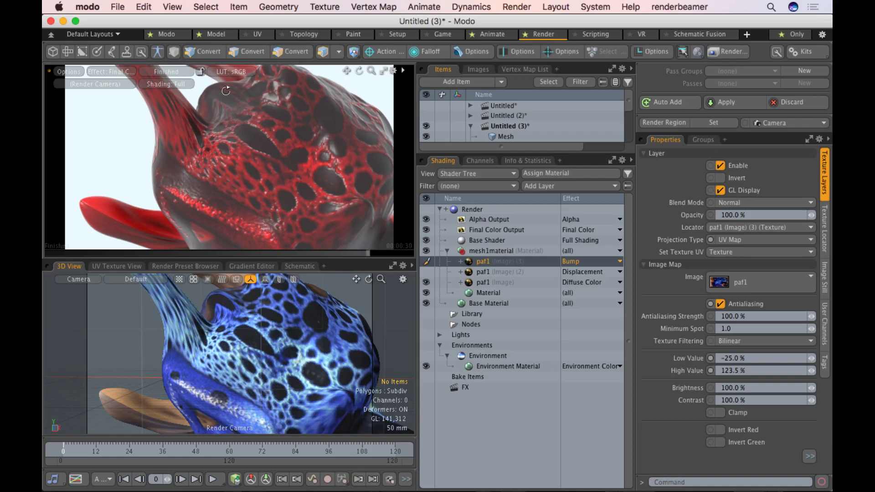
left_click_drag(284, 224, 278, 203, "alt")
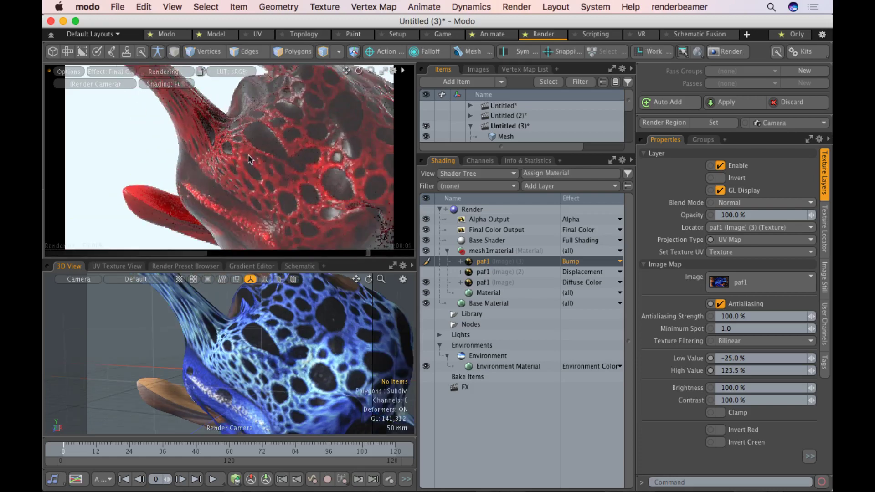
left_click(426, 259)
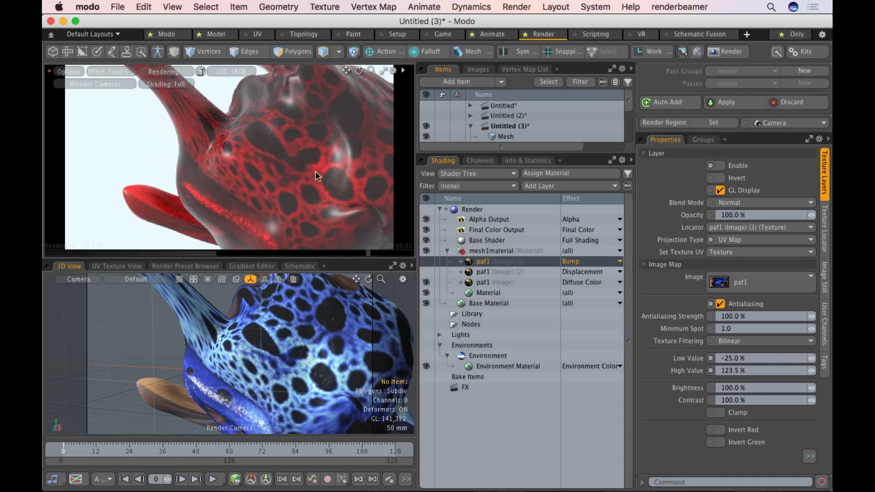
left_click(425, 261)
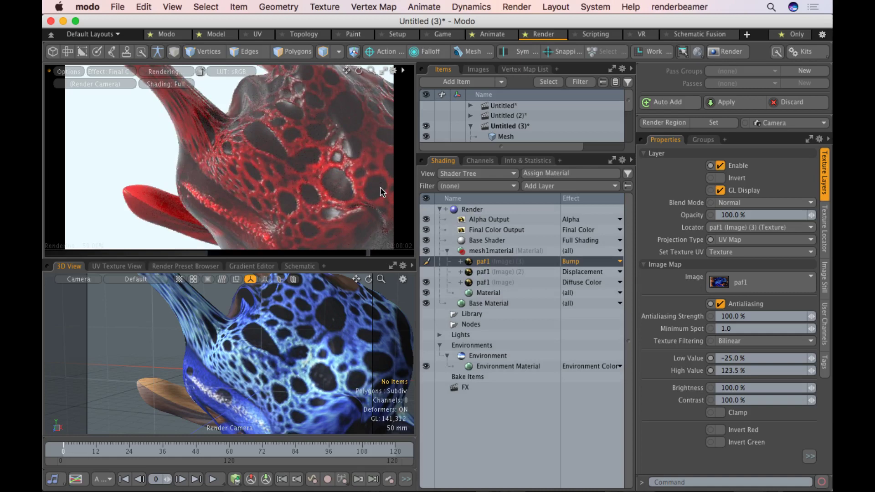
Re-enable the paf1 displacement layer and set the mesh1material material's displacement distance to 100 mm
left_click(424, 272)
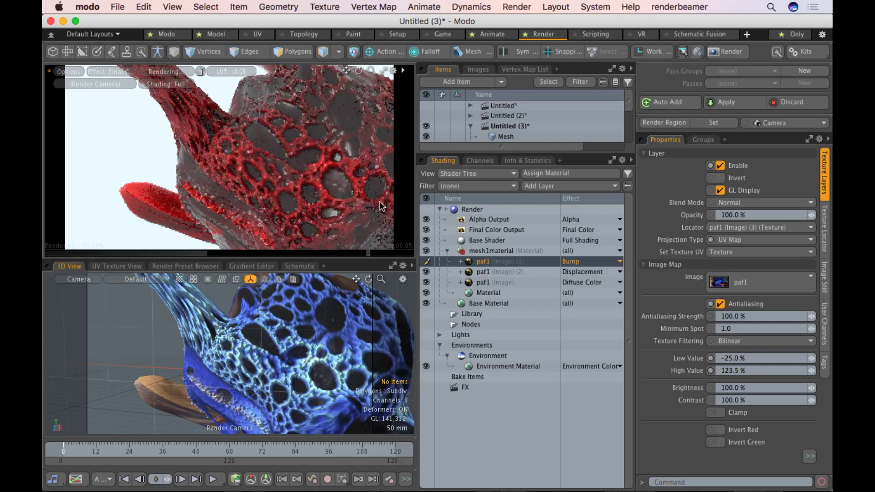
left_click(486, 295)
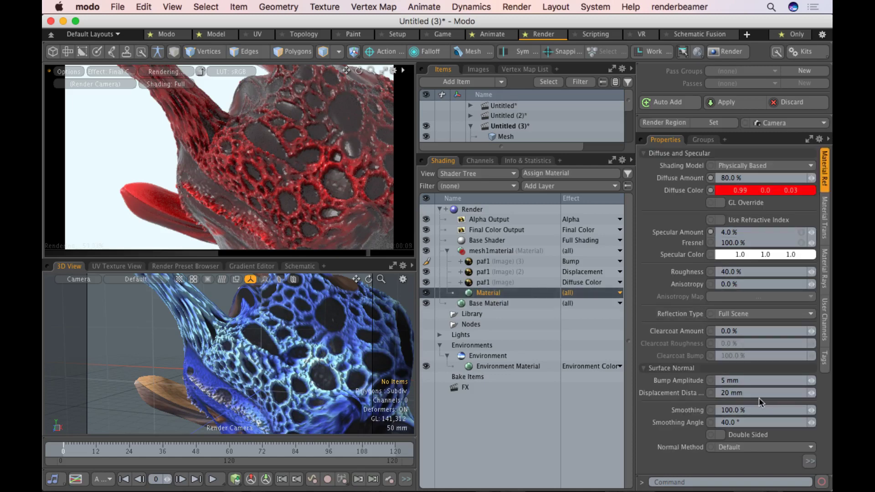
left_click(731, 392)
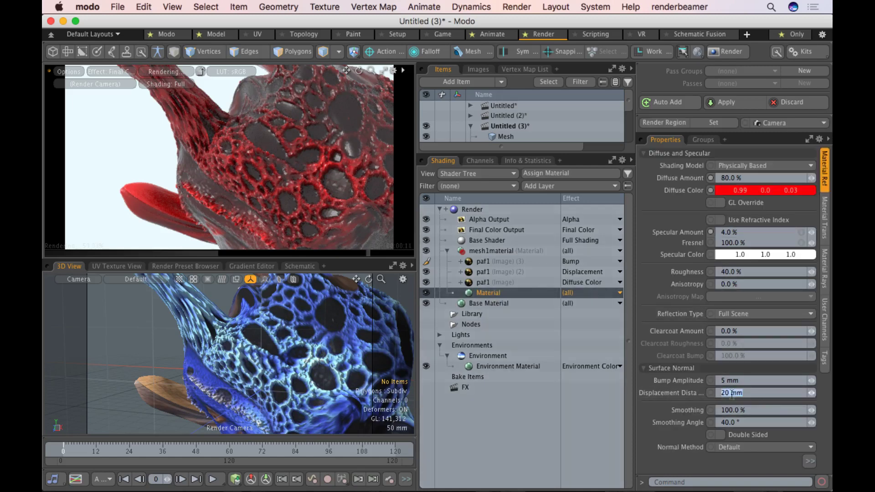
type("100")
key("Return")
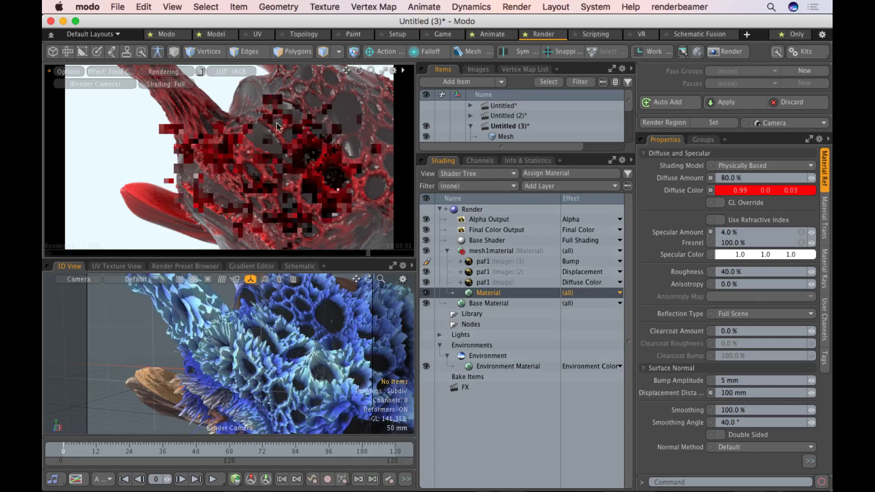
Inspect the strongly displaced head from several angles and switch off both the bump and displacement paf1 layers
left_click_drag(278, 128, 305, 140, "alt")
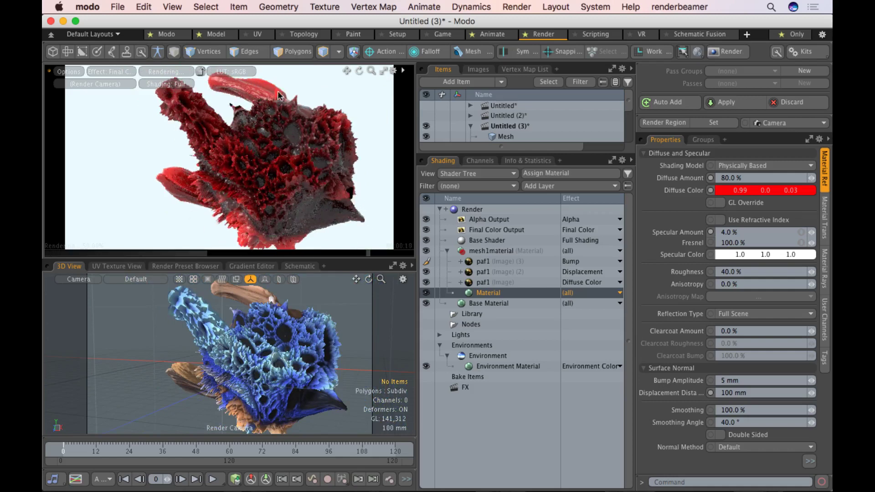
key("alt")
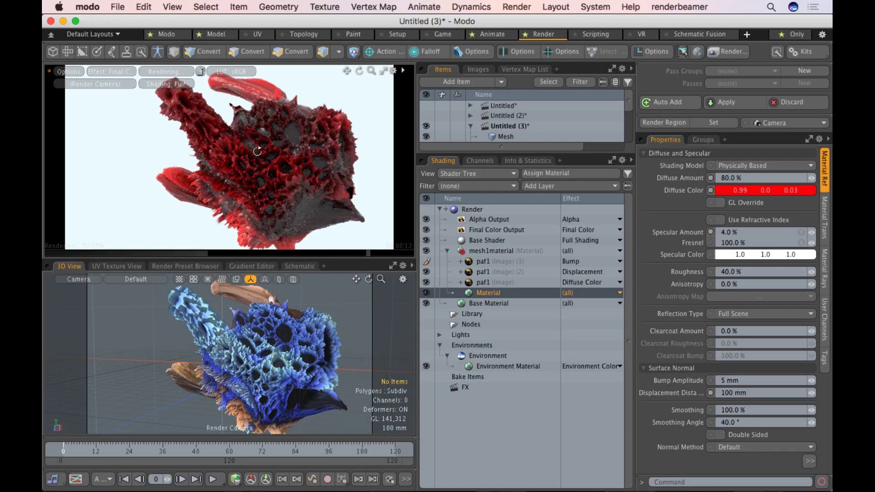
left_click_drag(257, 151, 276, 164, "alt")
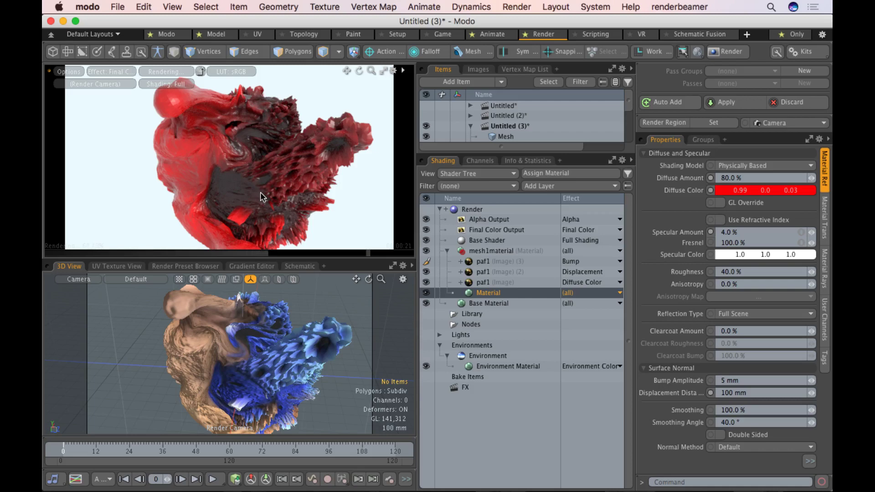
key("alt")
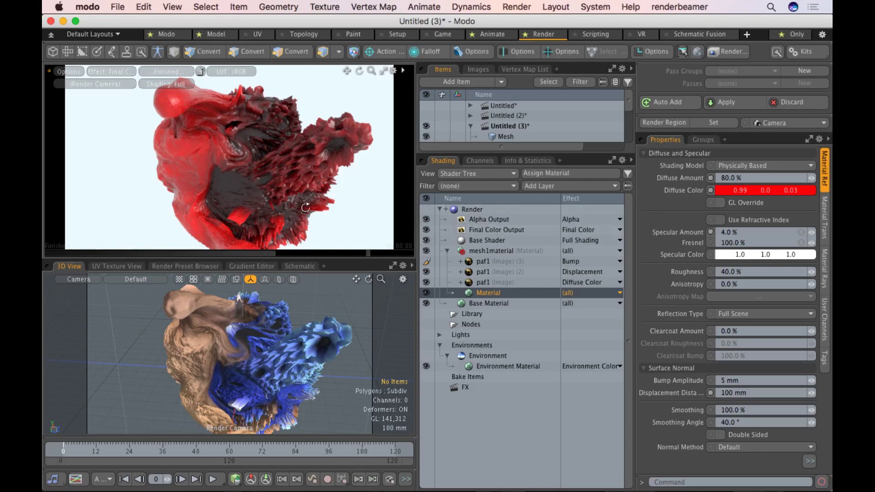
left_click_drag(305, 208, 278, 204, "alt")
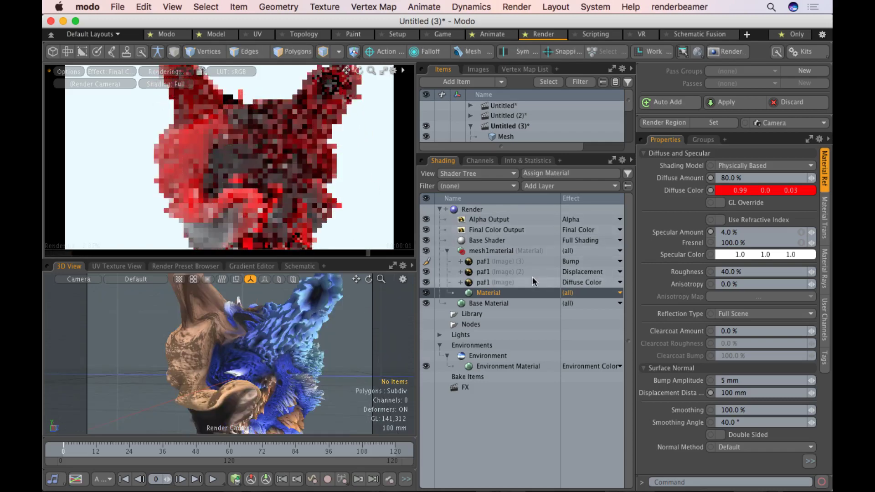
left_click(583, 272)
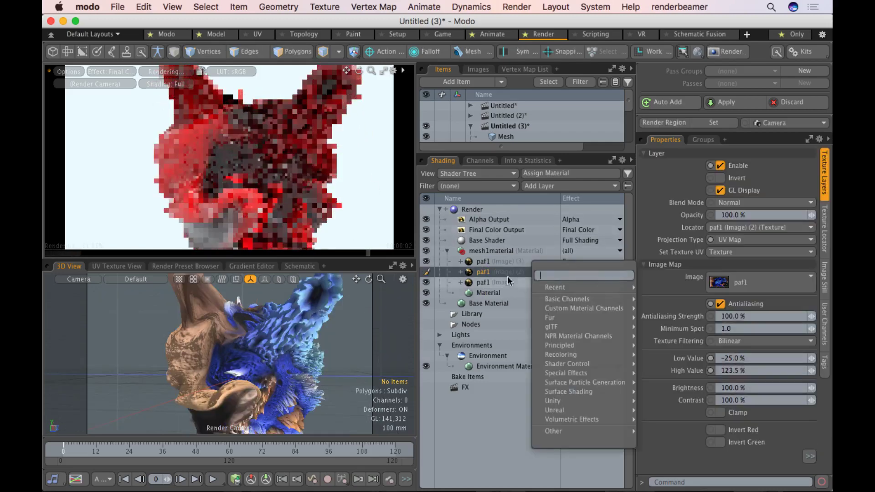
left_click(426, 270)
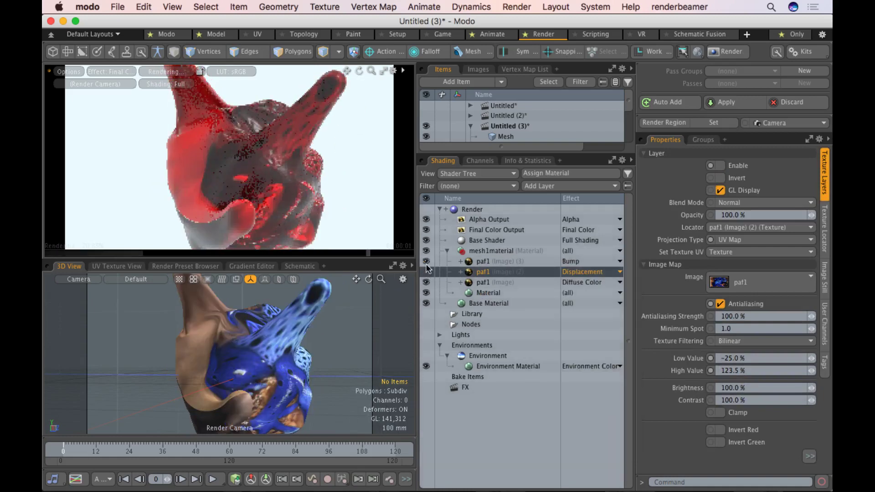
left_click_drag(255, 150, 242, 158, "alt")
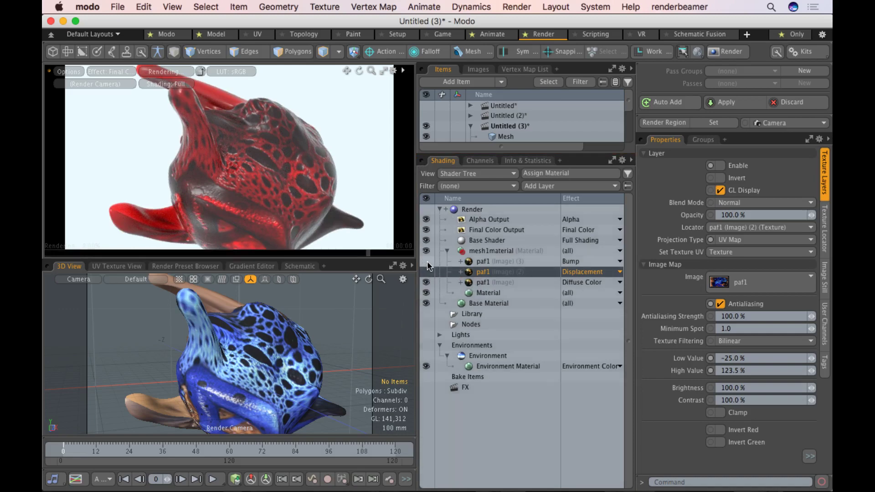
left_click(426, 262)
left_click(426, 272)
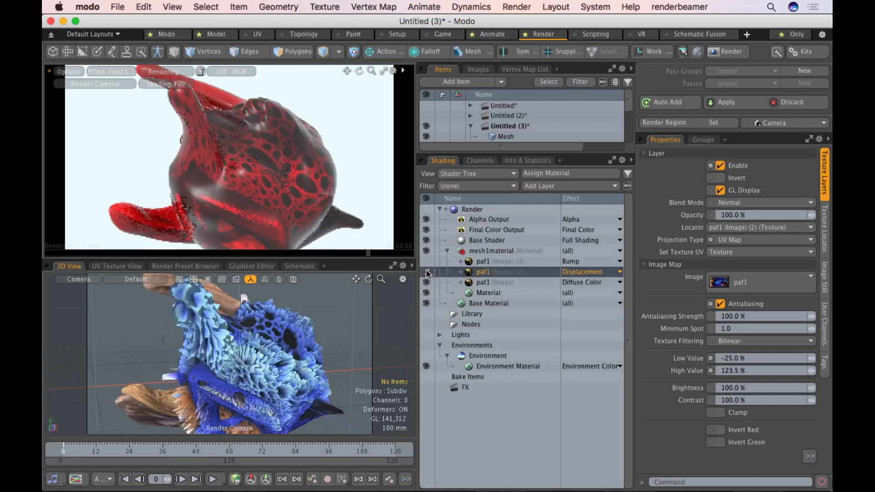
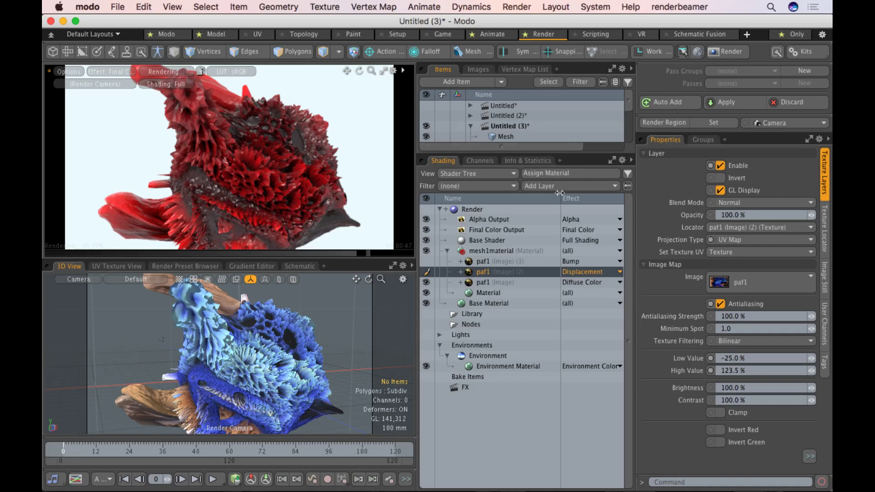
left_click(426, 271)
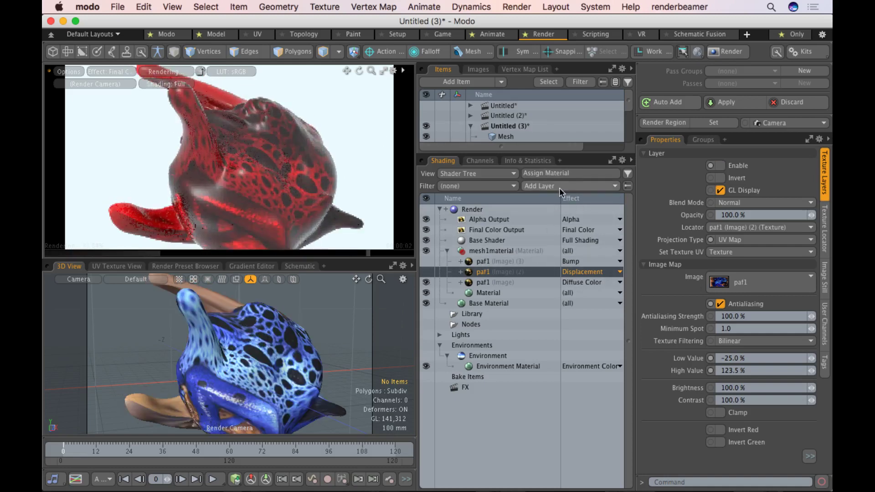
Add an image map layer to the mesh1material group by loading paf1.jpg from the Skns folder
left_click(532, 250)
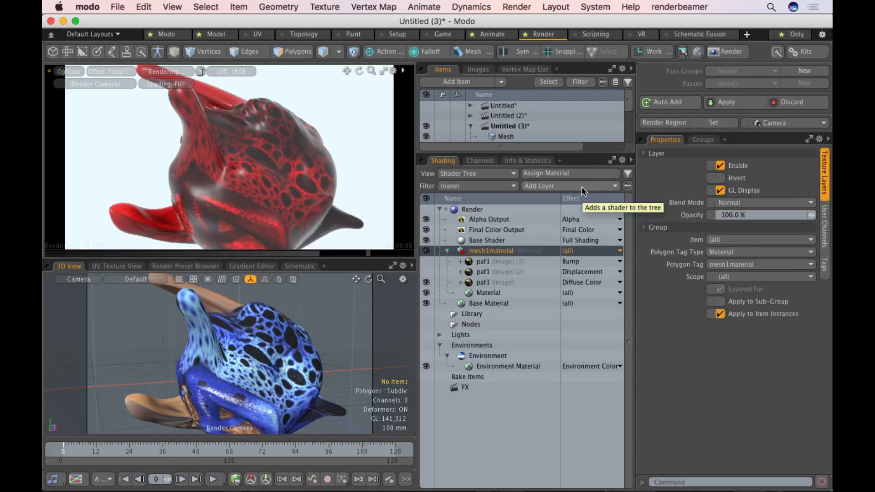
left_click(426, 282)
left_click(426, 283)
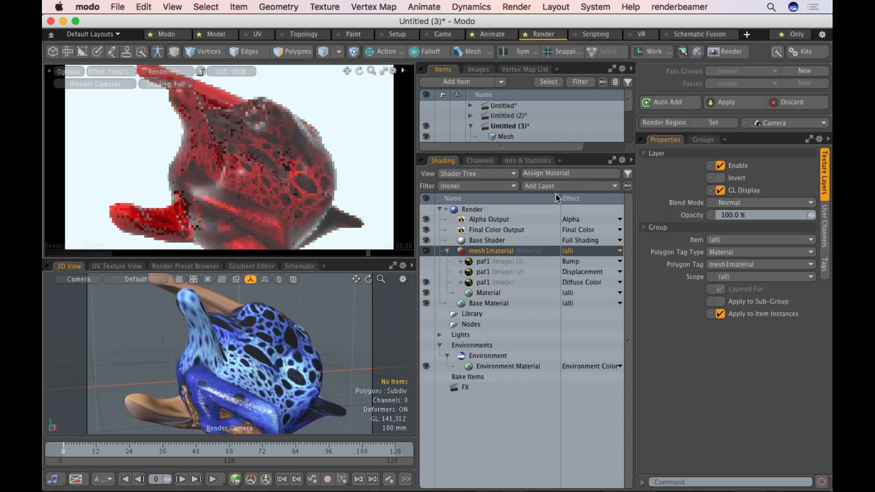
left_click(556, 185)
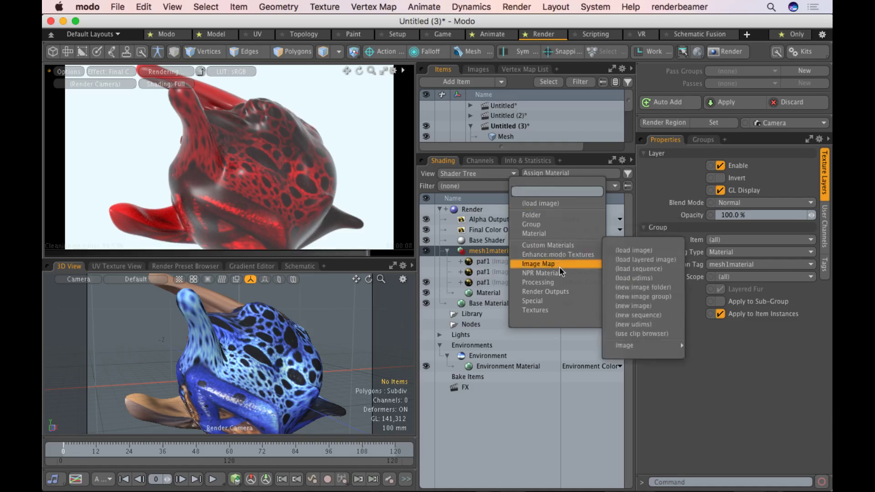
mouse_move(561, 264)
left_click(633, 252)
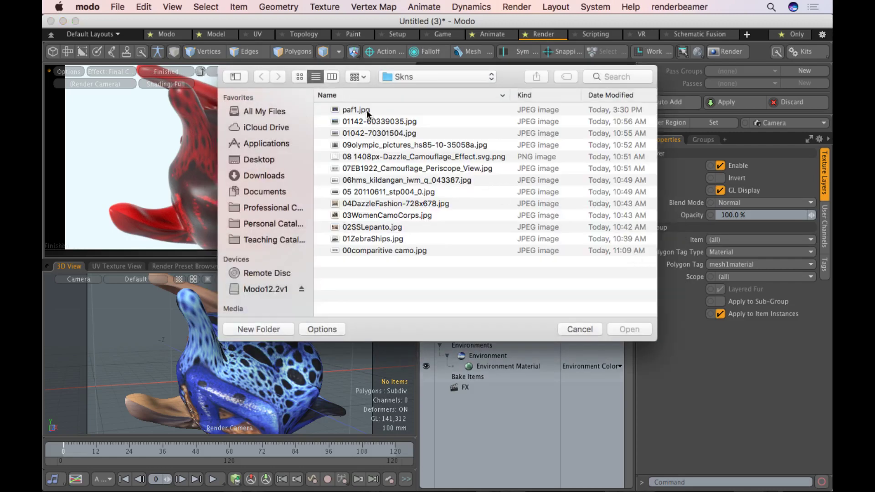
left_click(367, 110)
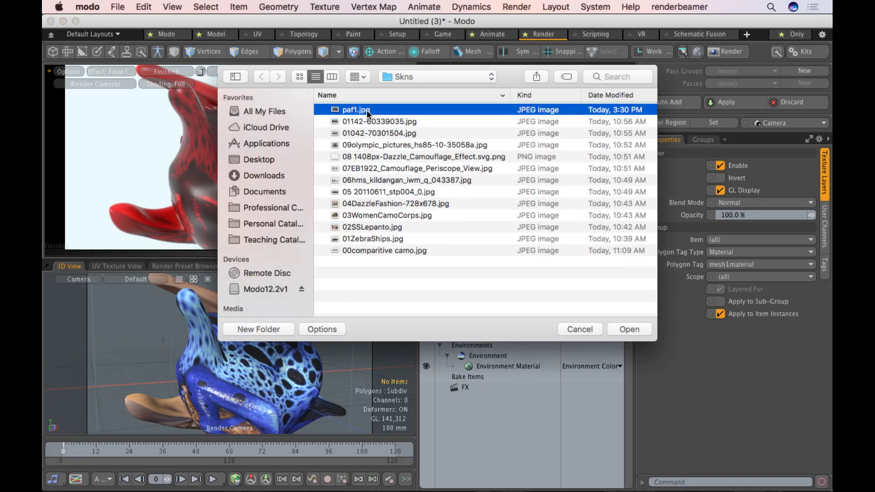
double_click(366, 110)
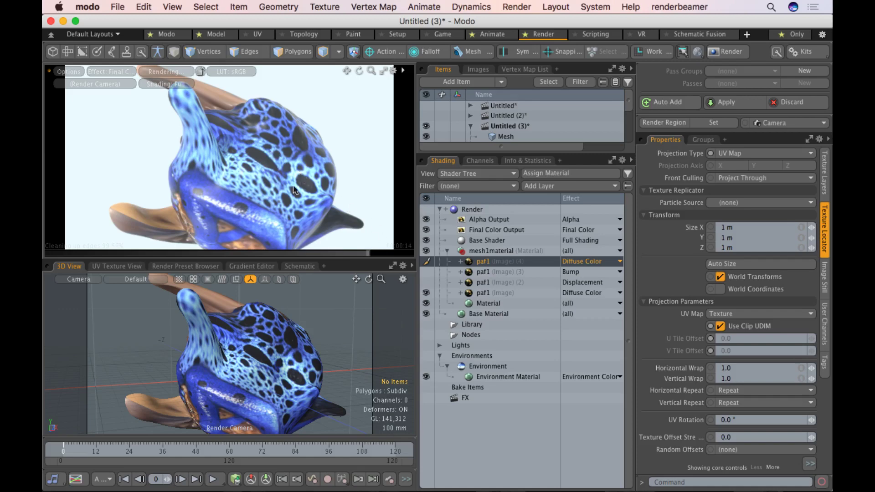
Set the newest paf1 layer's effect to Stencil, switch off the diffuse color paf1 layer, and view the perforated head from another angle
left_click(592, 263)
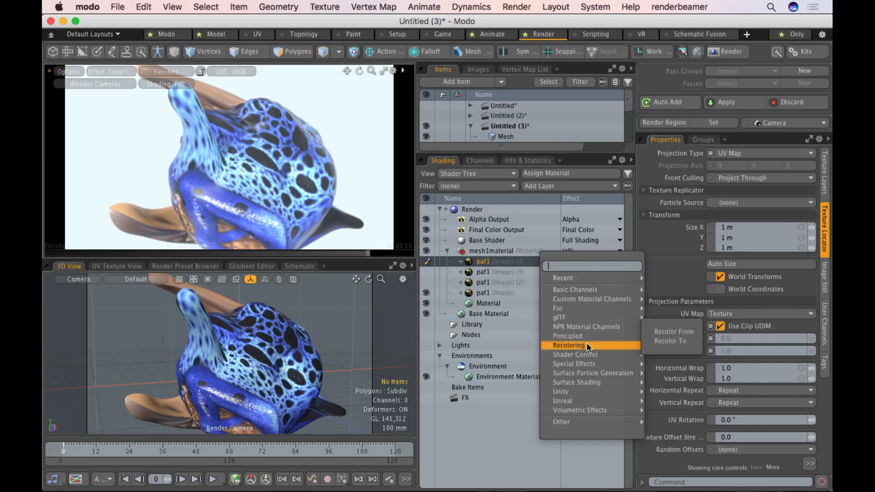
mouse_move(589, 336)
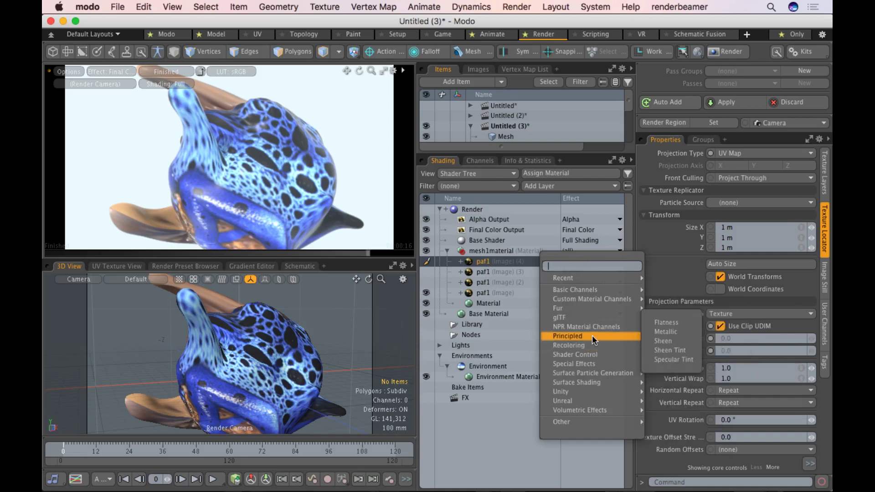
mouse_move(590, 292)
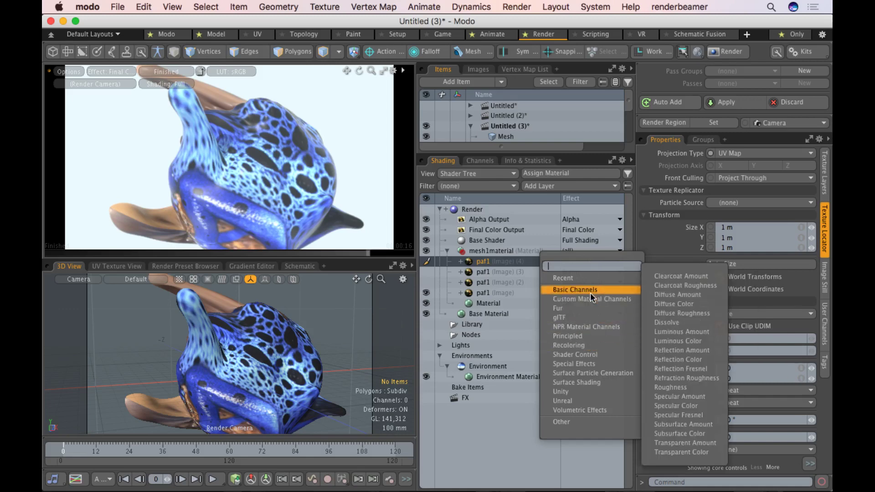
mouse_move(588, 392)
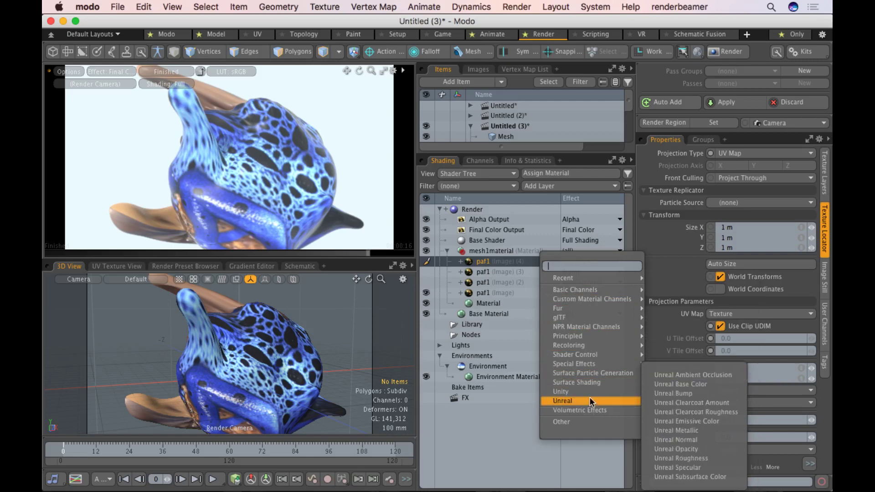
mouse_move(592, 359)
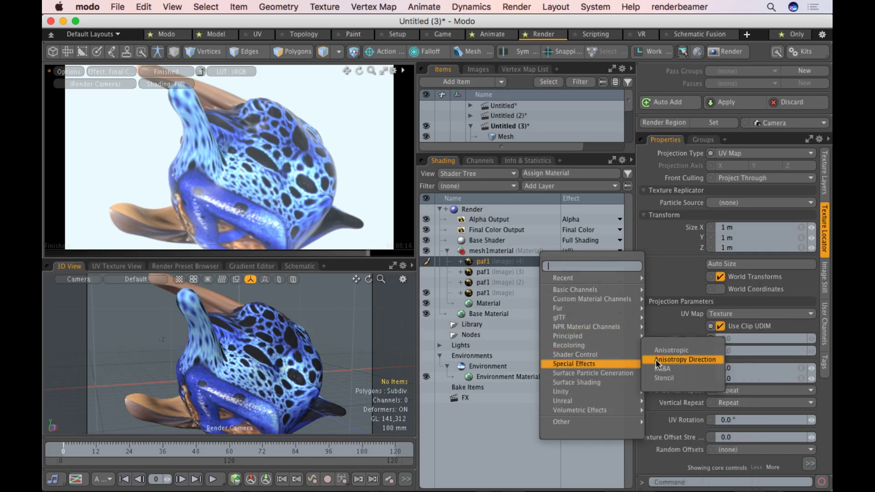
left_click(665, 378)
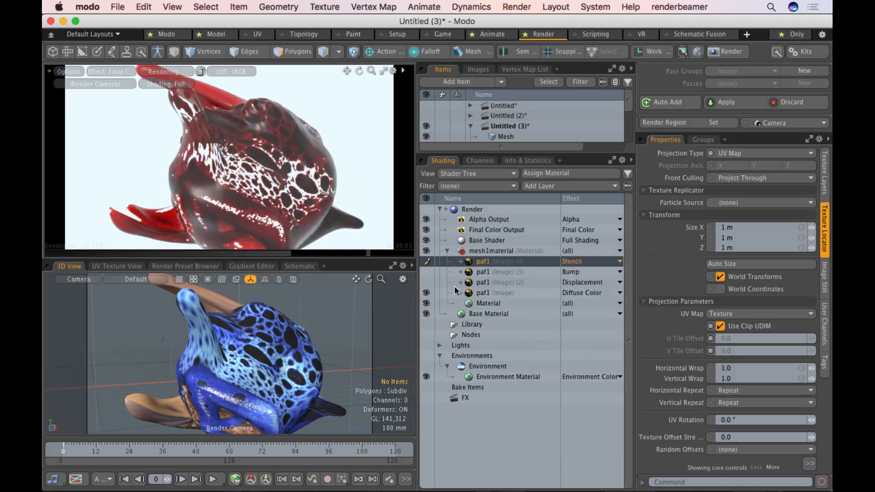
left_click(321, 188, "ctrl")
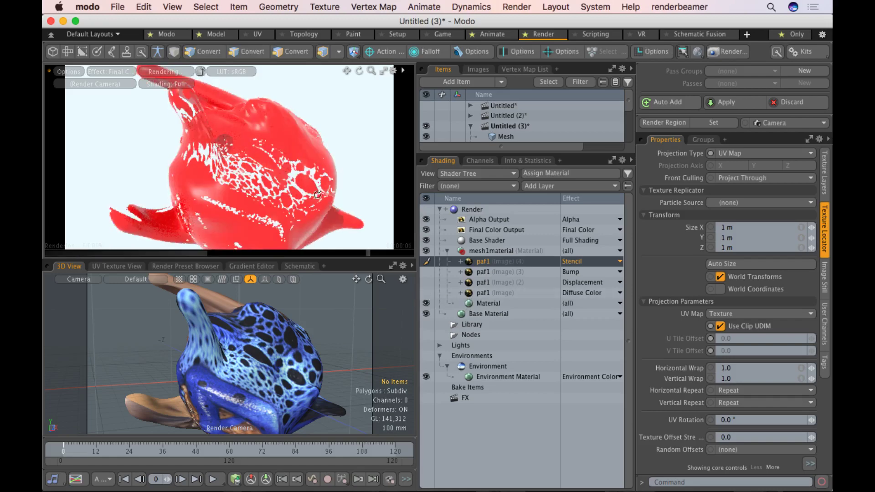
left_click_drag(321, 189, 222, 172)
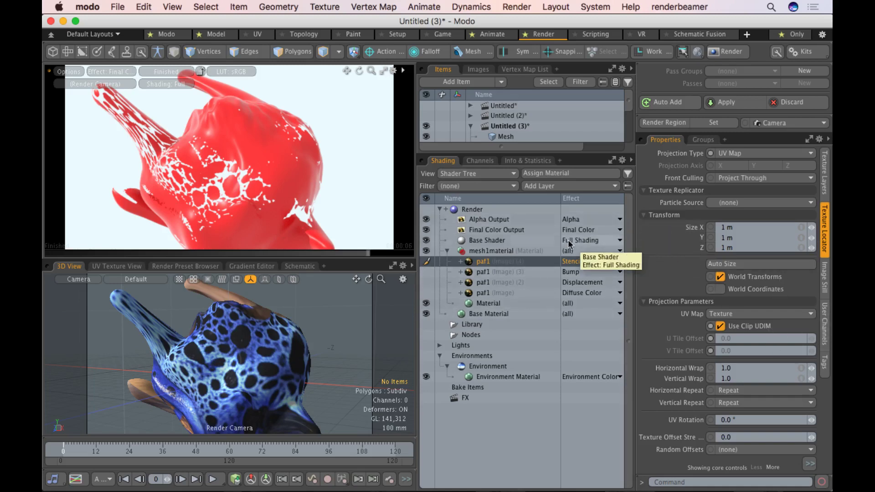
Invert the stencil paf1 layer and inspect the resulting cutouts from different angles
left_click(587, 261)
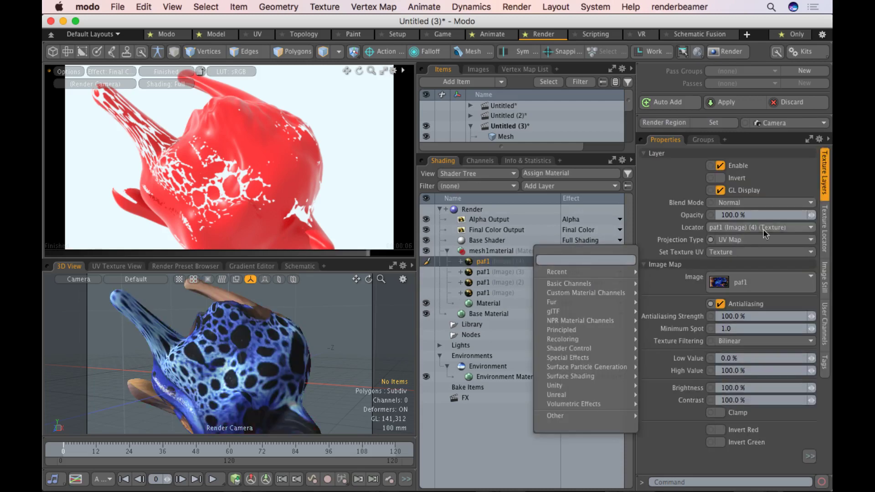
left_click(826, 236)
left_click(827, 237)
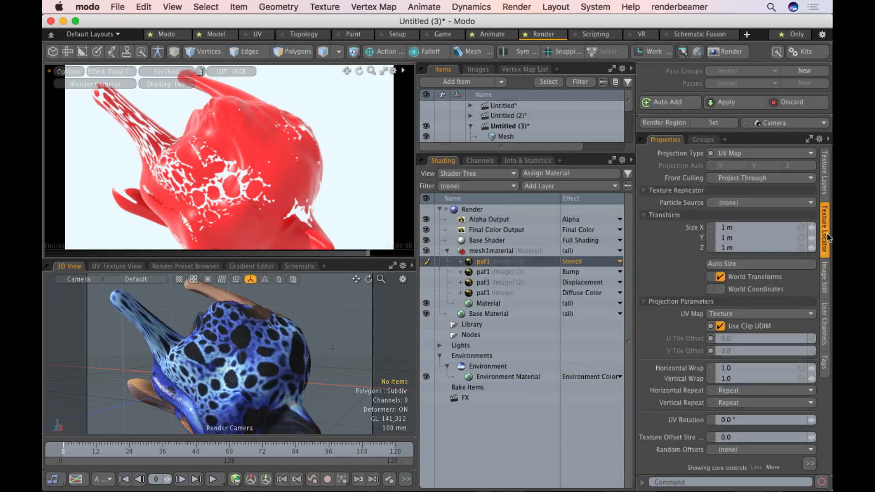
left_click(810, 463)
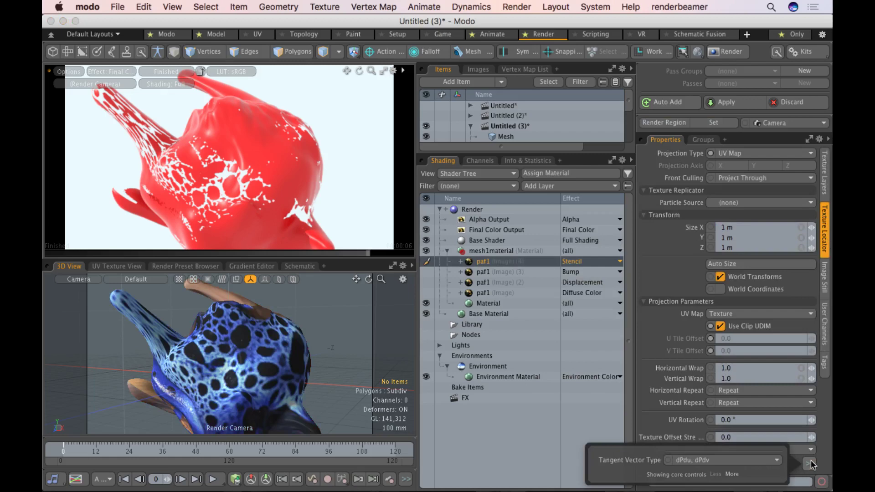
left_click(824, 171)
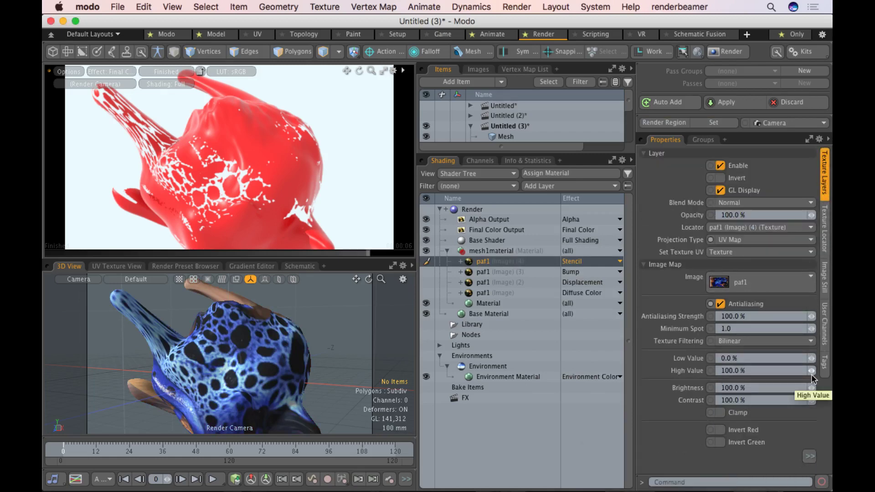
left_click(720, 178)
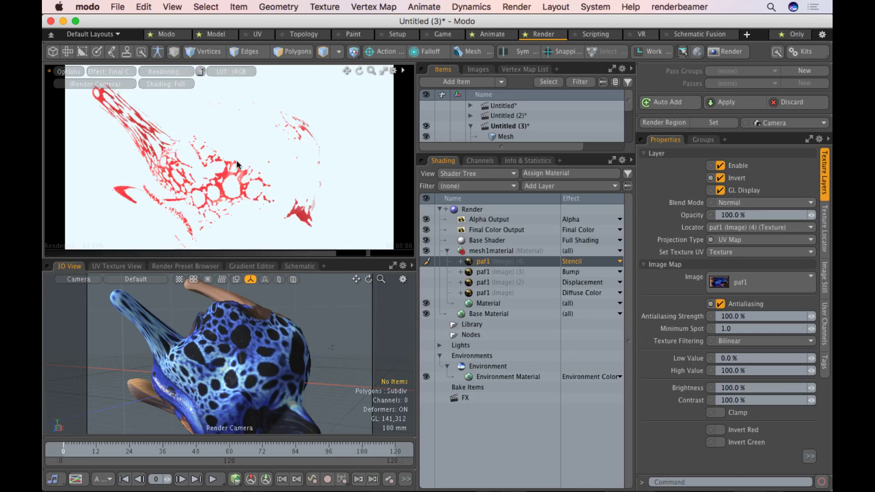
key("ctrl")
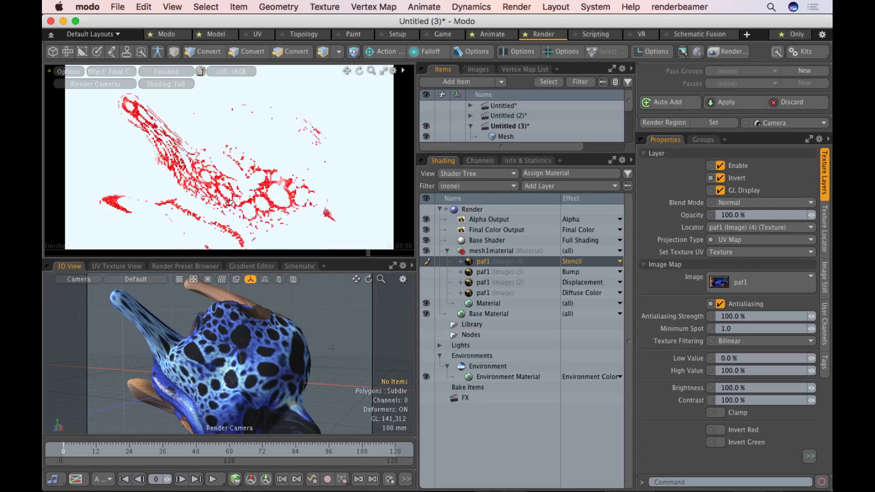
left_click_drag(187, 207, 237, 169, "alt")
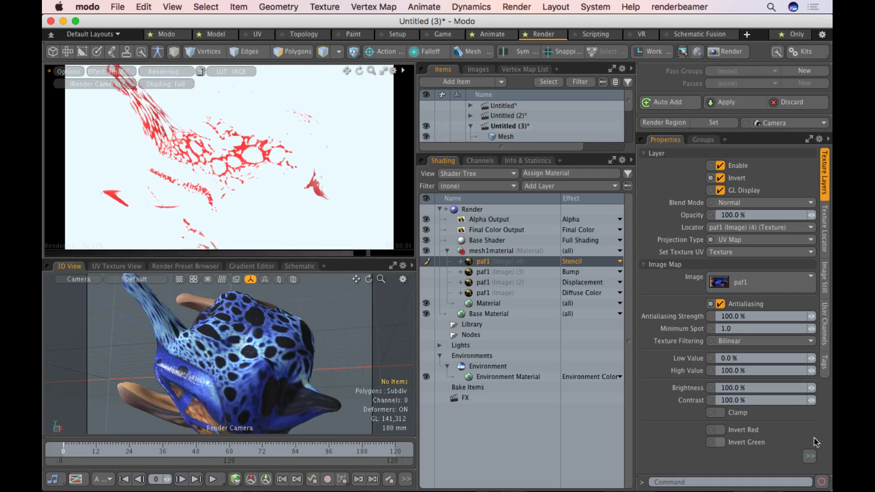
Examine the properties of the stencil layer, the Material and the mesh1material group, and view the stenciled head from several sides
left_click(809, 456)
left_click(811, 459)
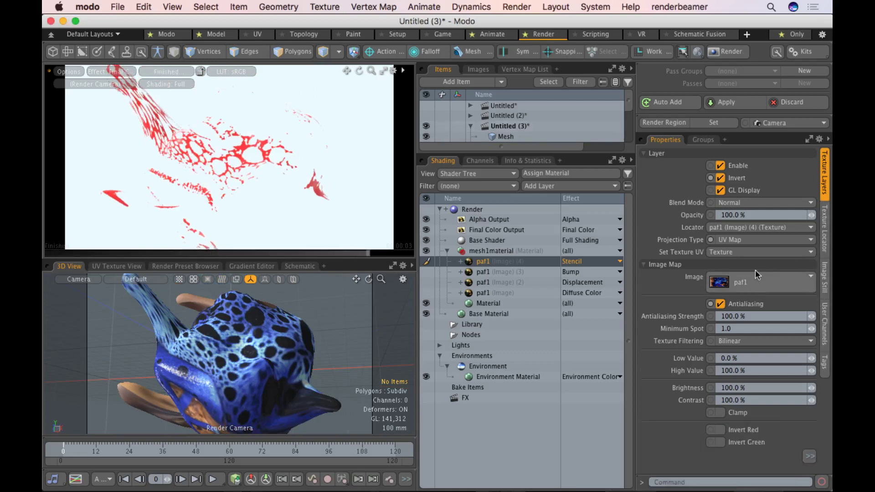
left_click(824, 244)
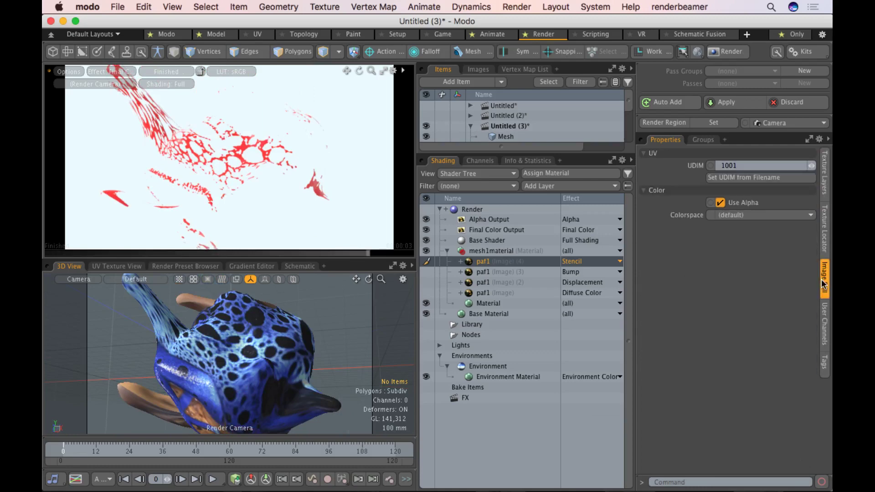
left_click(822, 186)
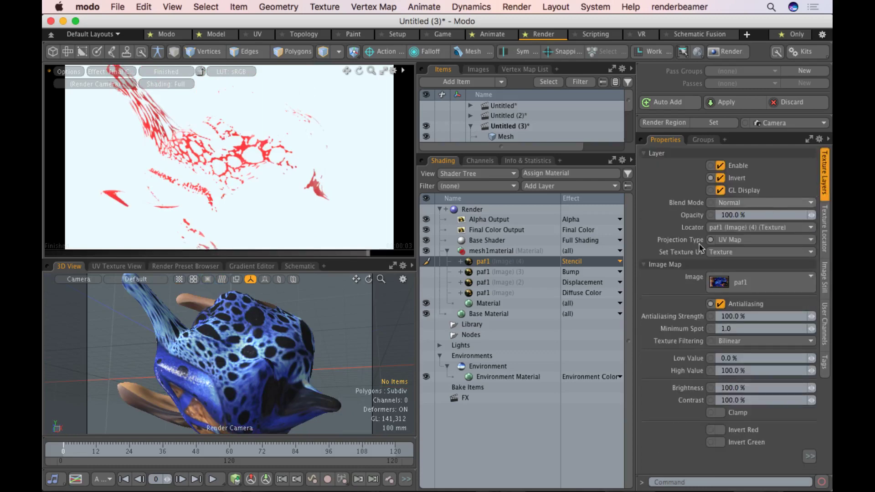
left_click(542, 314)
left_click(542, 303)
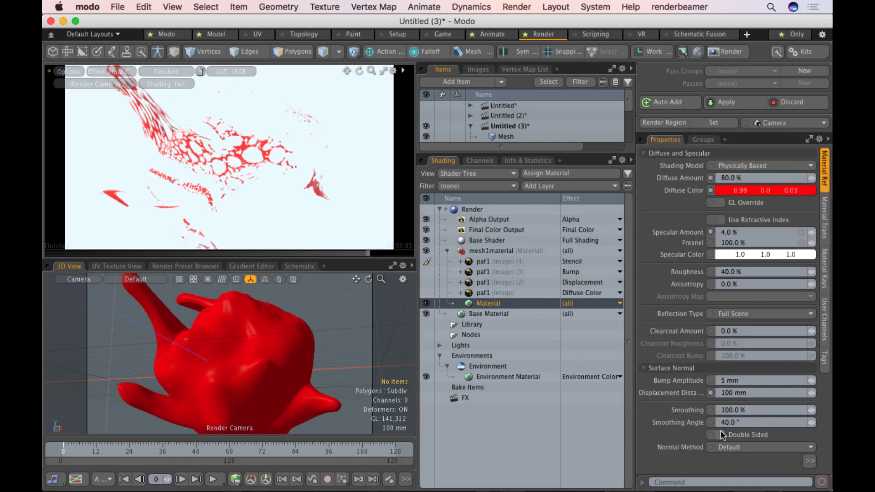
left_click(504, 253)
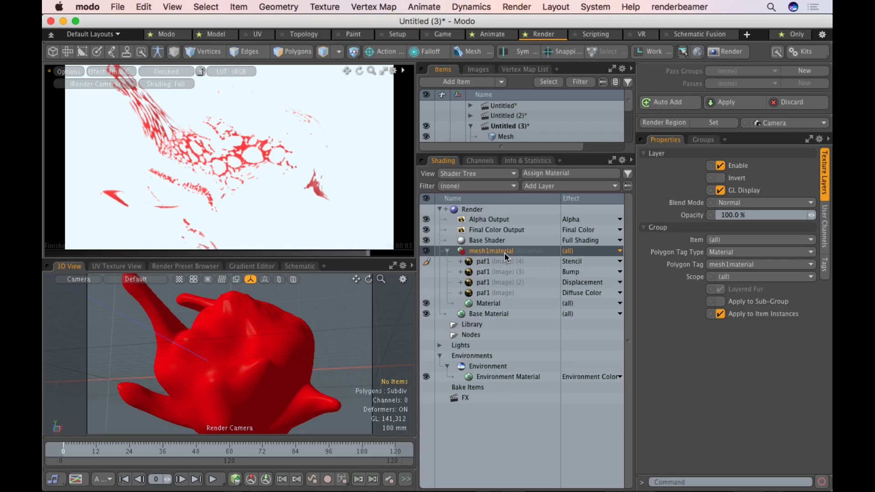
left_click(497, 262)
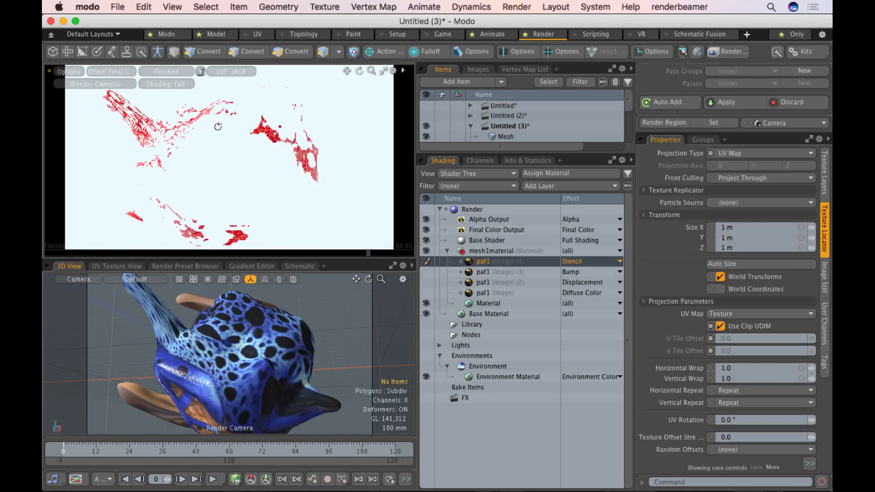
left_click_drag(123, 116, 301, 169, "alt")
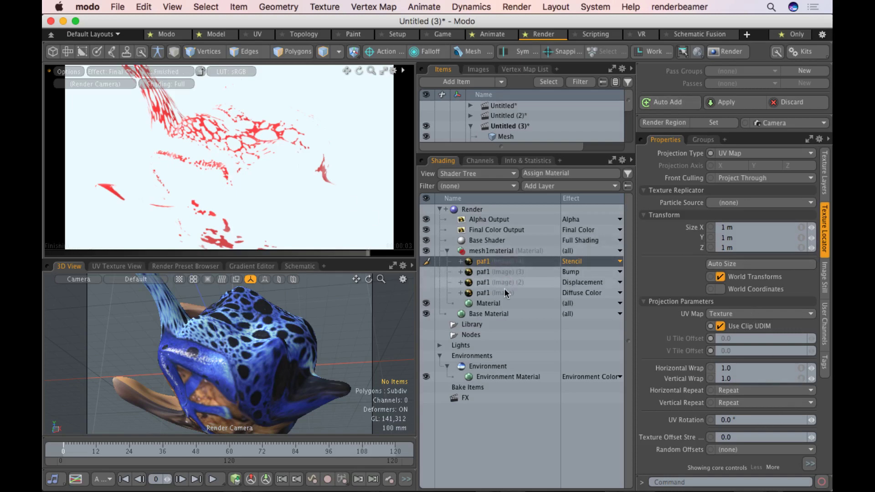
Make the mesh1material group's Material double-sided and orbit the render to inspect the inner surfaces
left_click(488, 303)
left_click(748, 439)
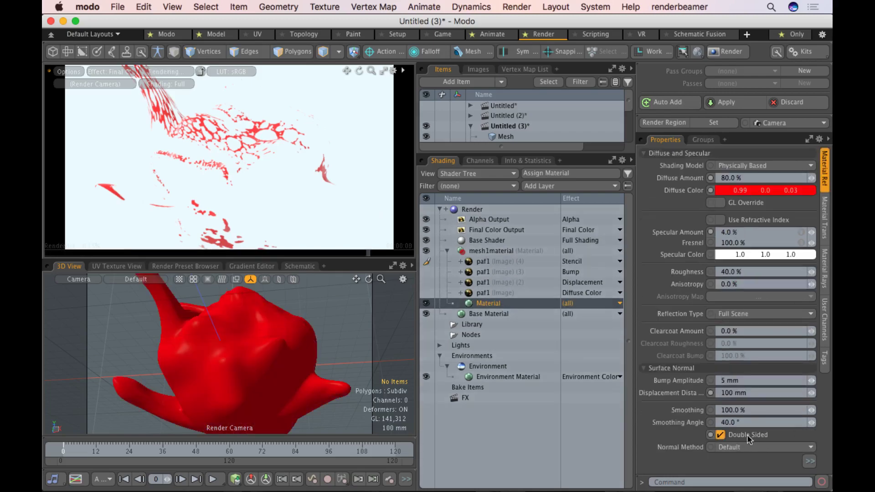
key("shift")
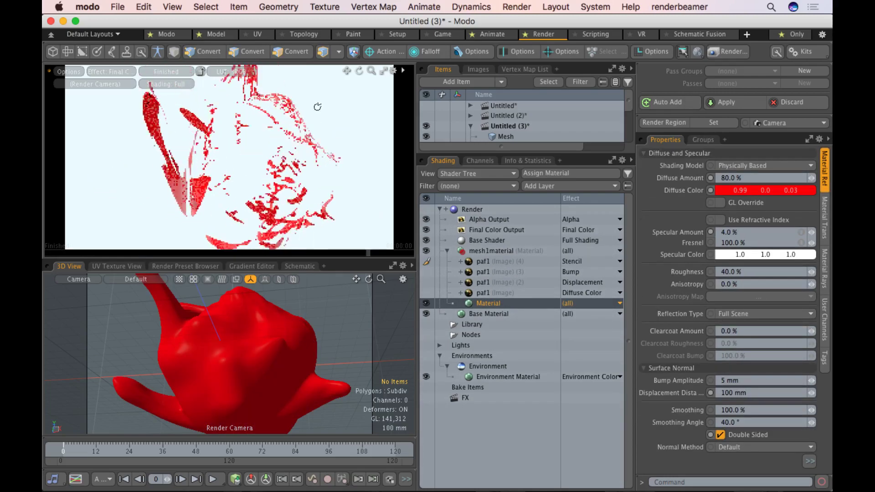
left_click_drag(317, 107, 224, 150)
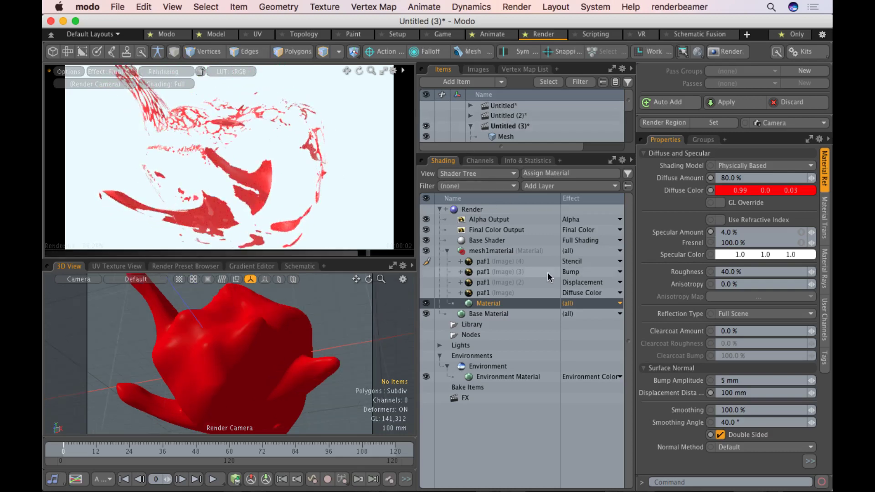
Open the image file chooser for a new layer in the mesh1material group
left_click(536, 252)
left_click(557, 186)
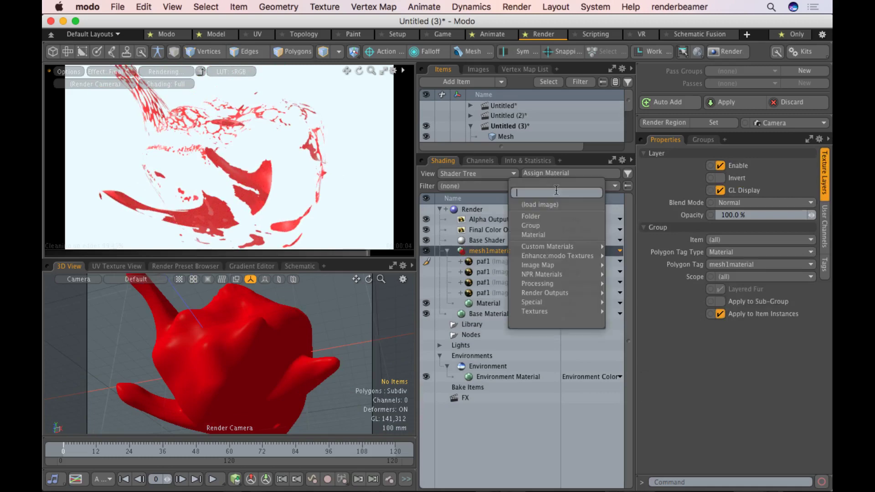
left_click(539, 204)
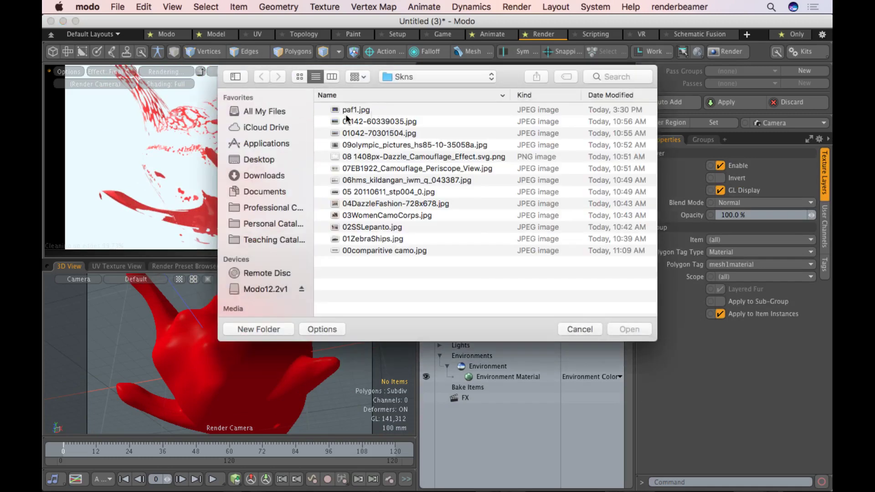
Preview the dazzle-camouflage pictures in the Skns folder, from the 09olympic ship photo through 00comparitive camo.jpg and back to 06hms_kildangan_iwm_q_043387.jpg
left_click(390, 145)
key("space")
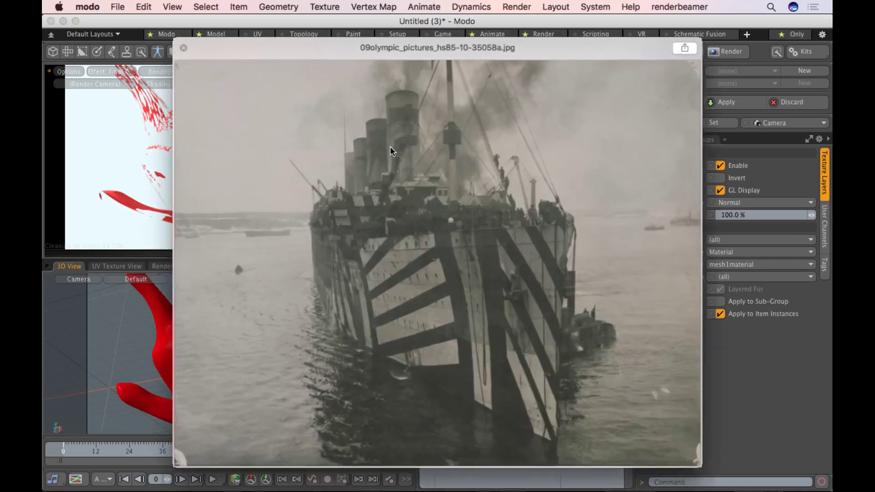
key("Up")
key("Down")
key("Up")
key("Up")
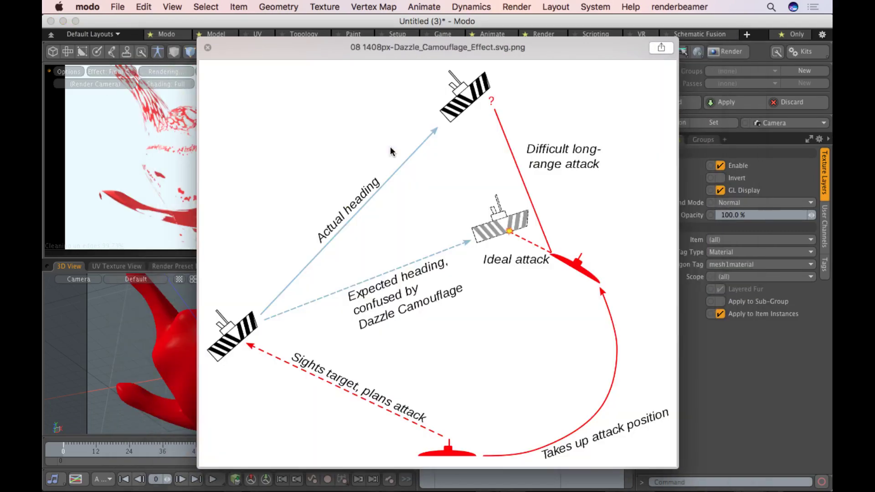
key("Down")
key("Down")
key("Down")
key("Down")
key("Down")
key("Down")
key("Down")
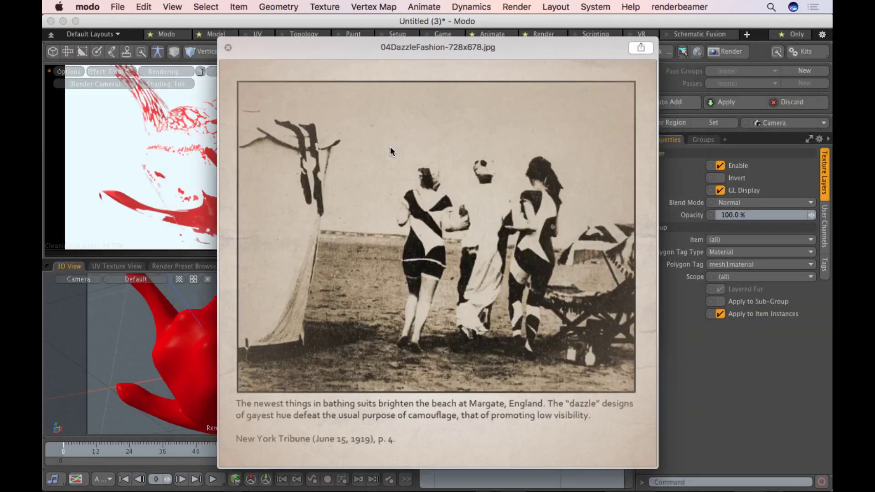
key("Down")
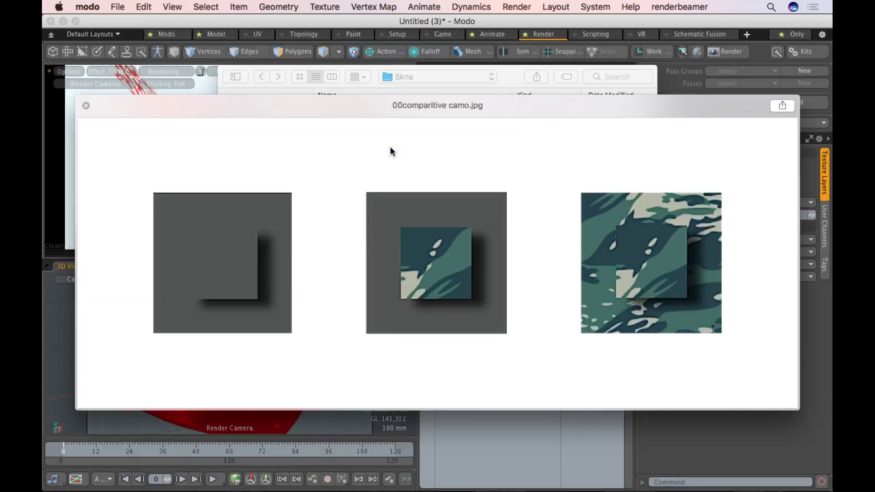
key("Up")
key("Up")
key("Up")
key("Up")
key("Up")
key("Up")
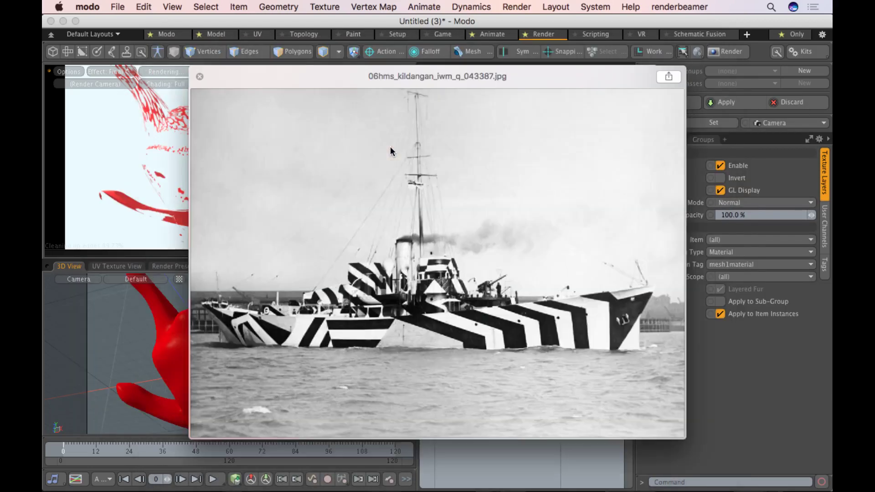
Load 06hms_kildangan_iwm_q_043387.jpg as a diffuse color layer, switch off the stencil paf1 layer, and view the head from another angle
key("space")
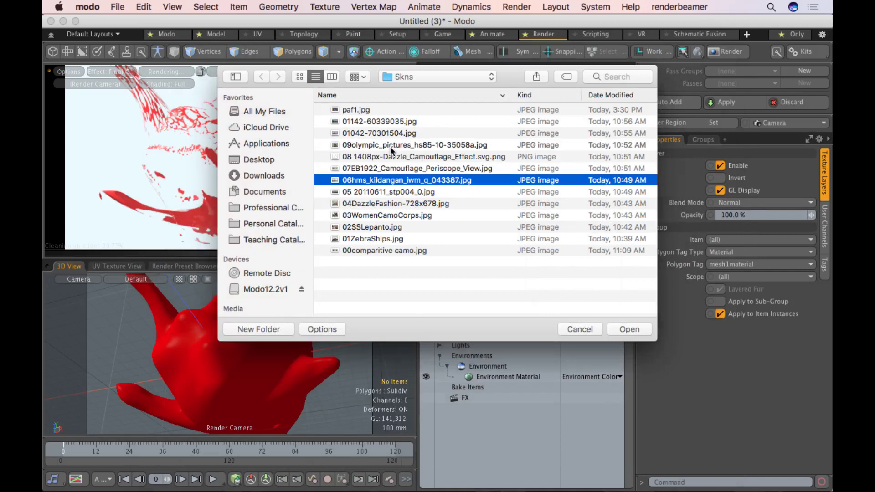
key("Return")
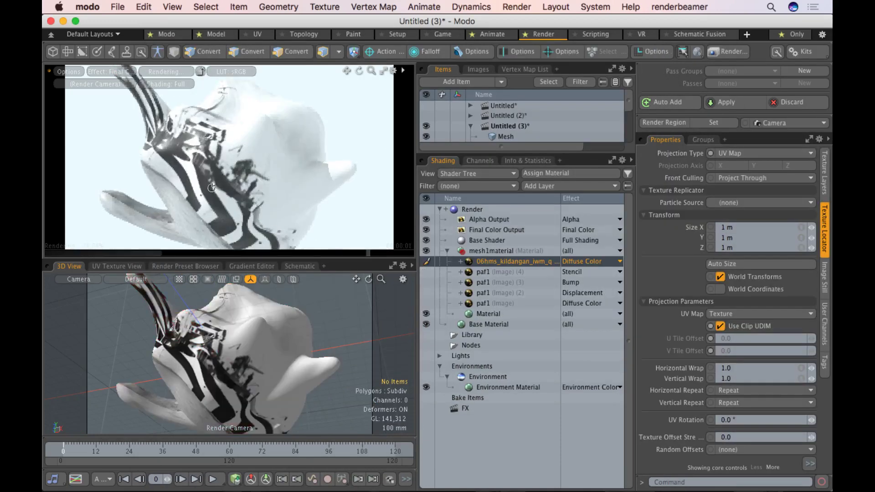
left_click_drag(245, 335, 128, 237, "alt")
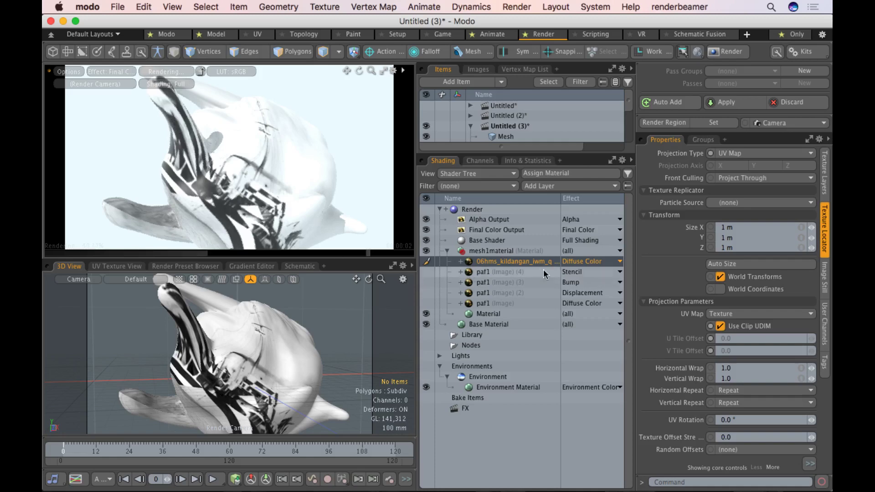
Change the effect of the 06hms_kildangan image layer to Stencil and orbit the render around the cut-out head
left_click(581, 261)
type("stencil")
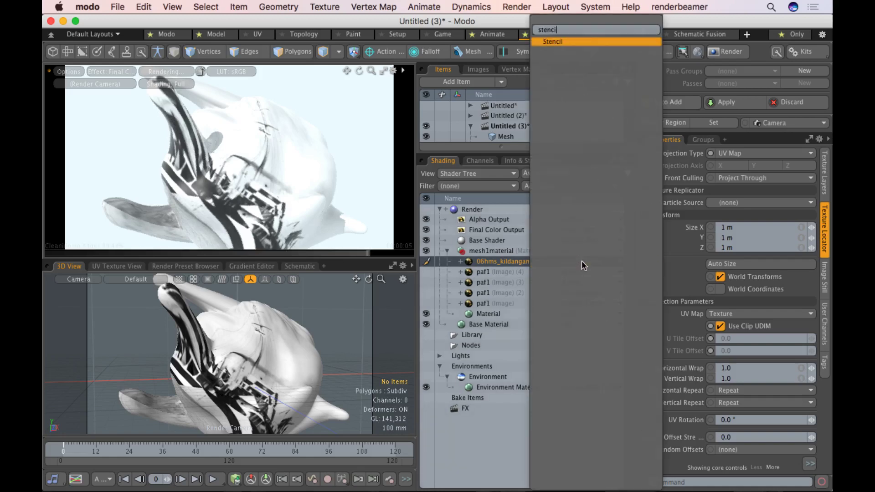
key("Return")
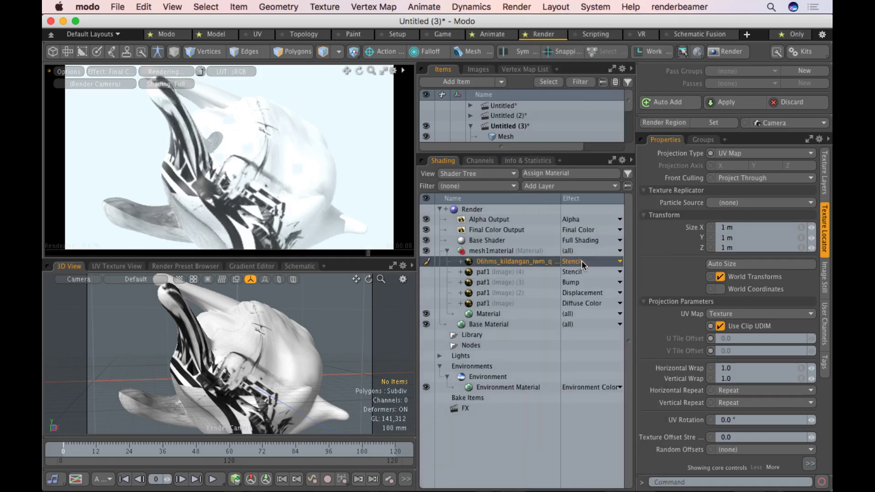
left_click_drag(237, 219, 183, 155)
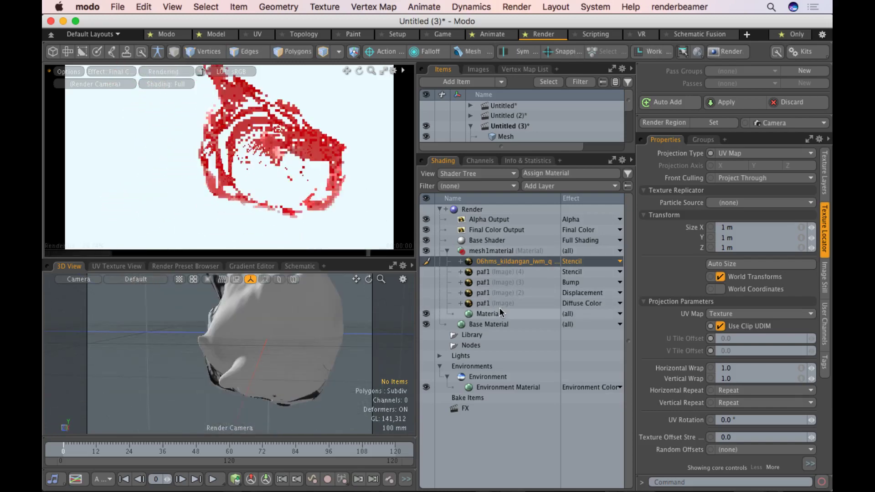
Check the Double Sided setting of the mesh1material group's Material and examine the stenciled head from another angle
left_click(498, 313)
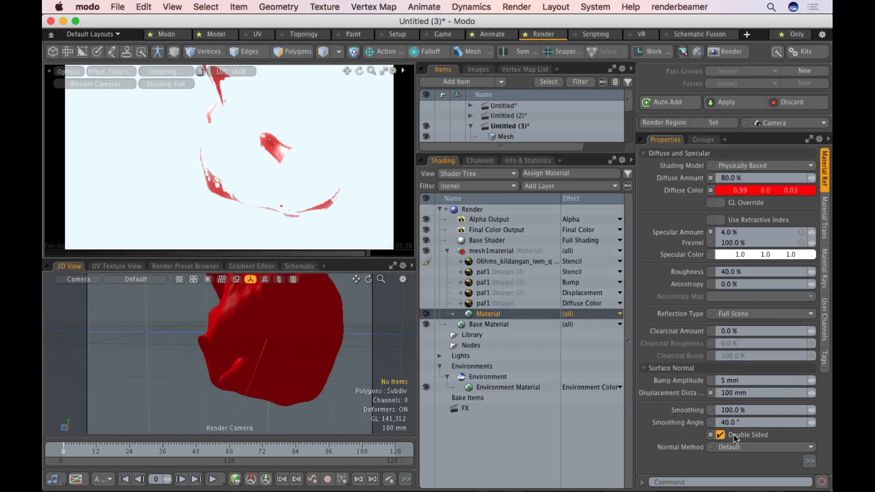
left_click(717, 434)
left_click_drag(346, 155, 251, 244)
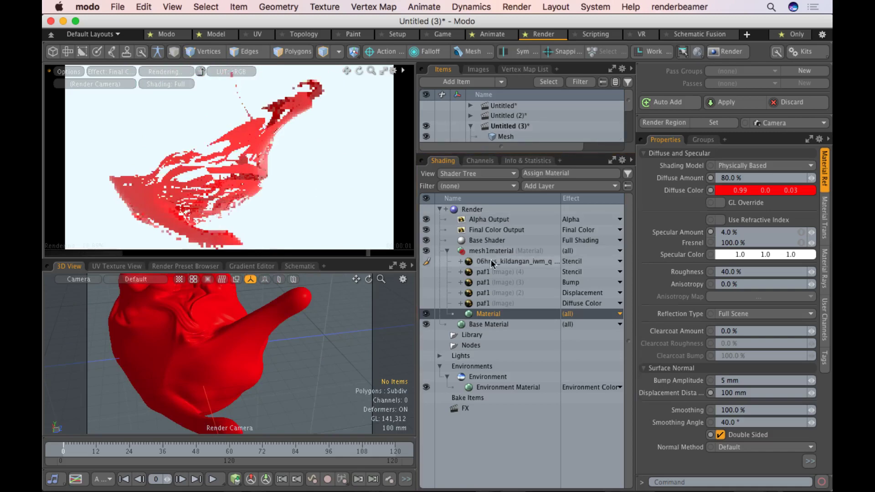
Set the projection type of the 06hms_kildangan stencil layer to Solid and inspect the camouflage cut-outs from several angles
left_click(494, 262)
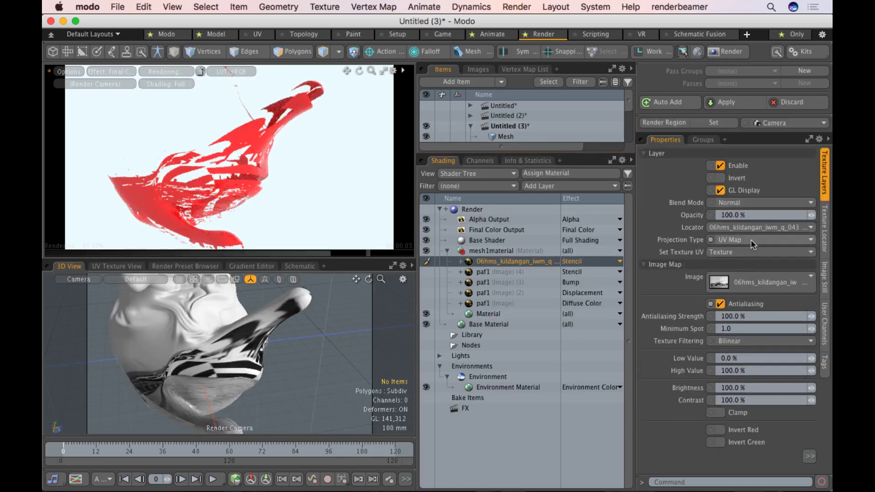
left_click(752, 240)
left_click(753, 191)
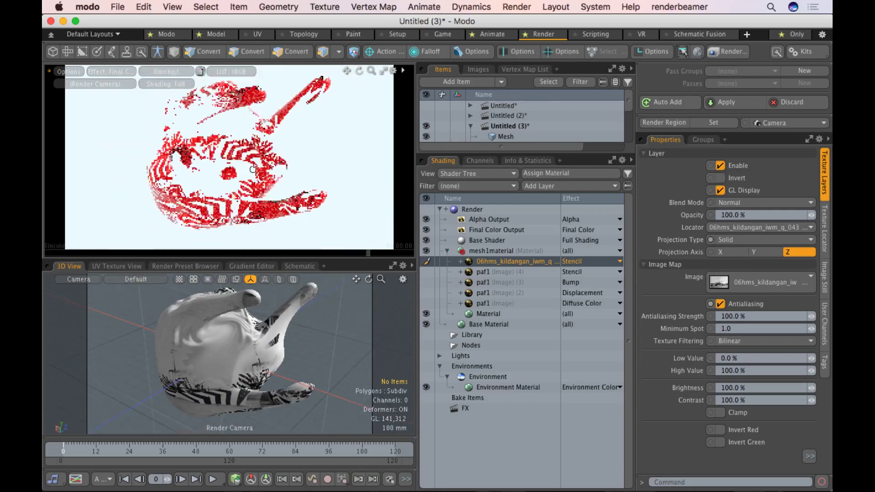
left_click(234, 190)
left_click_drag(237, 181, 149, 158, "alt")
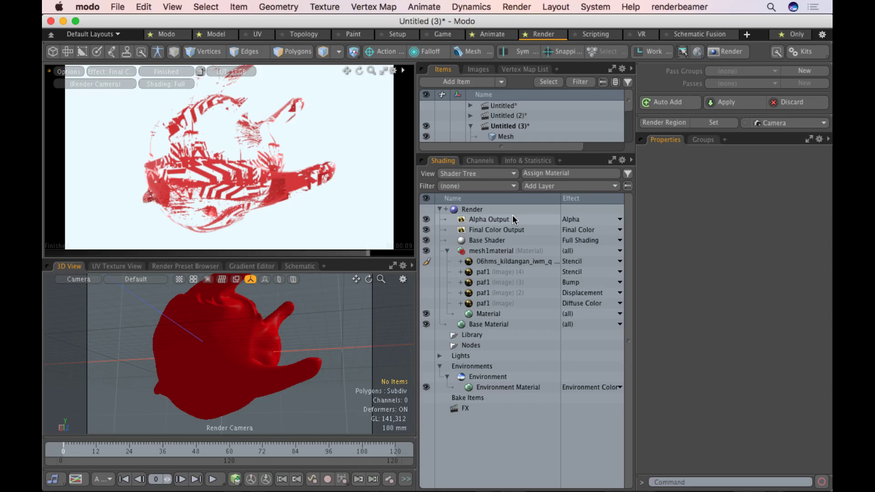
left_click_drag(228, 140, 283, 156, "ctrl+alt")
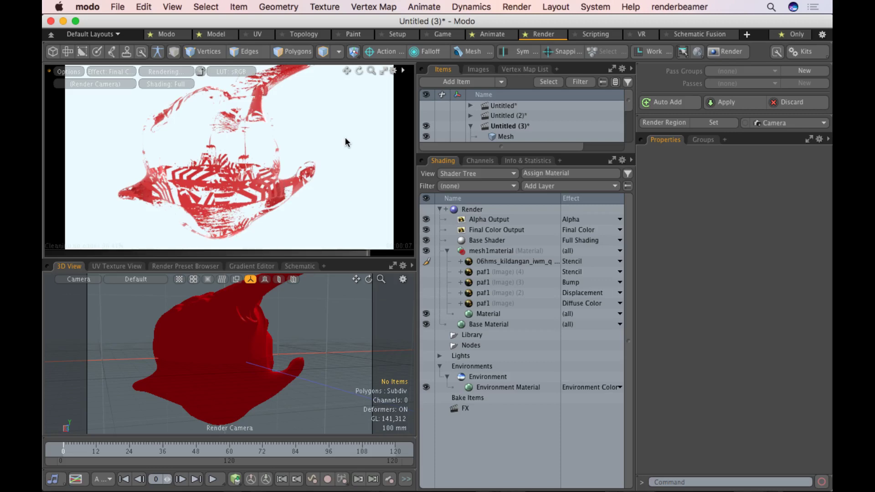
key("super+Tab")
key("super+Tab")
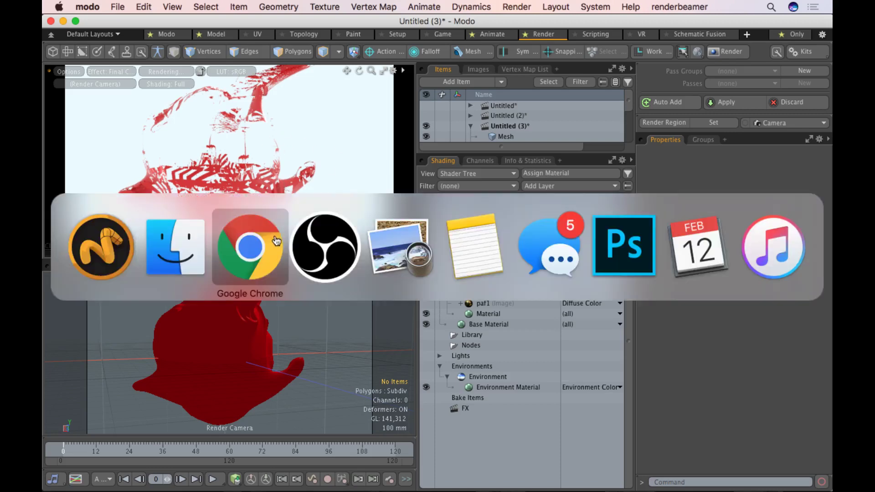
key("super+shift+Tab")
key("super+shift+Tab")
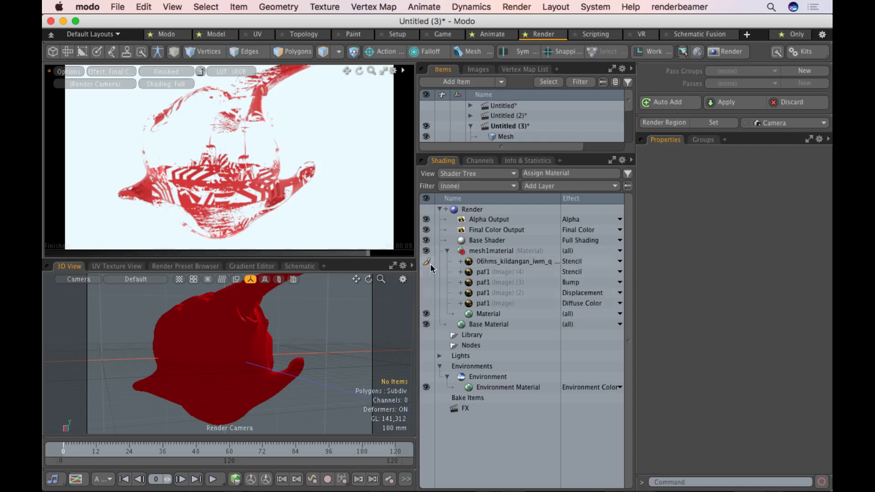
Turn off the 06hms_kildangan stencil layer and collapse the mesh1material group
left_click(447, 260)
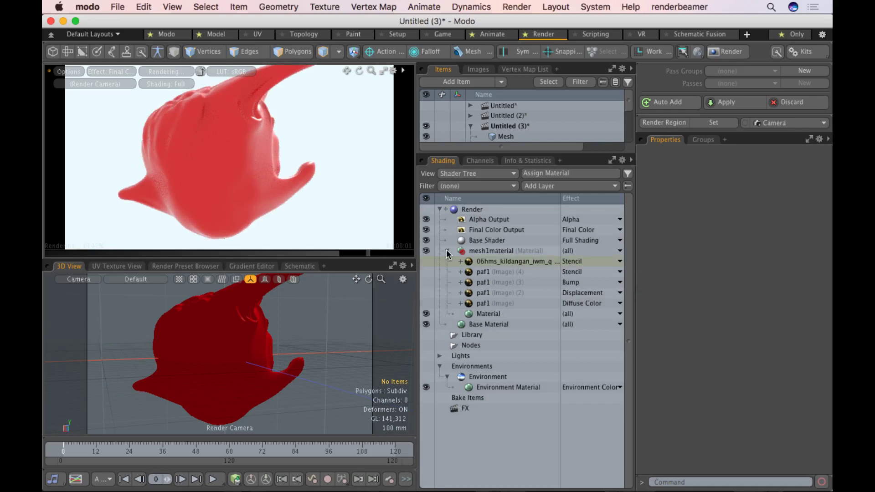
left_click(446, 250)
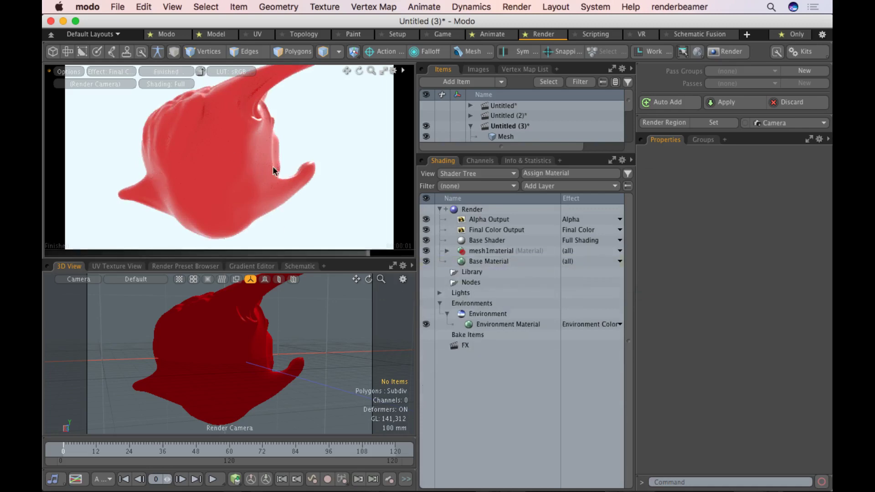
View the red head in the Model and Modo layouts, finishing in the Model layout
left_click(216, 34)
left_click_drag(488, 240, 463, 363, "alt")
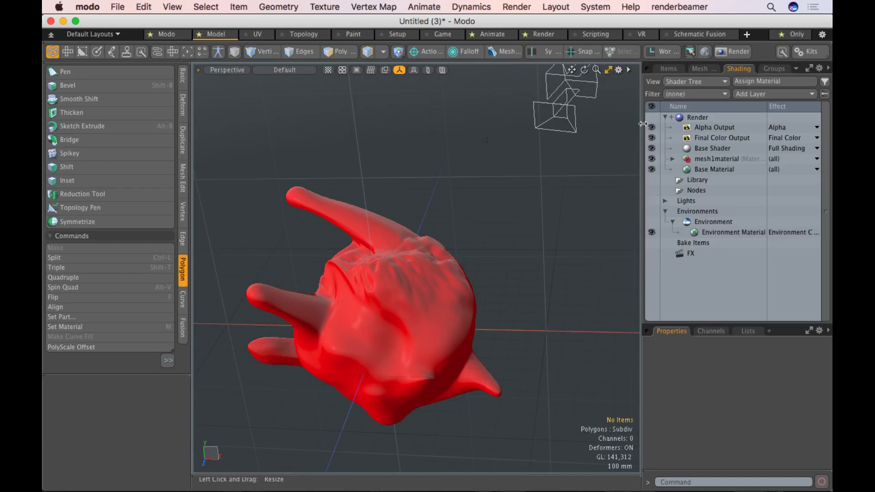
left_click(168, 35)
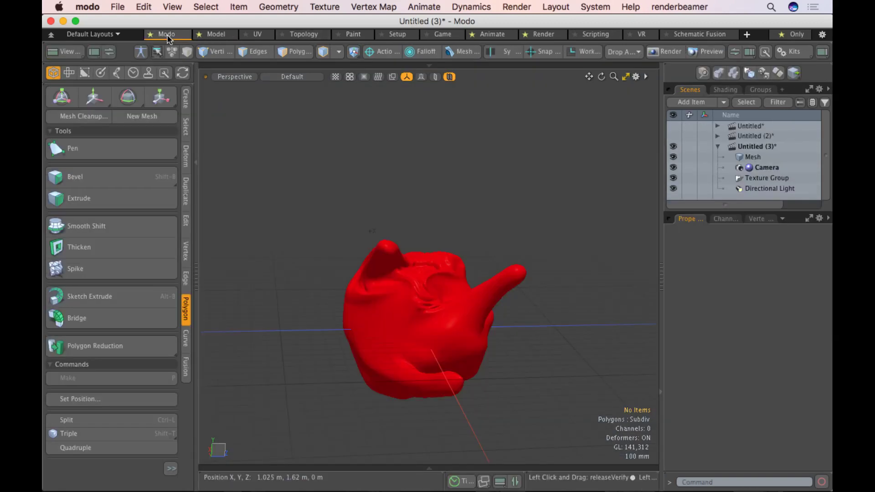
left_click(222, 36)
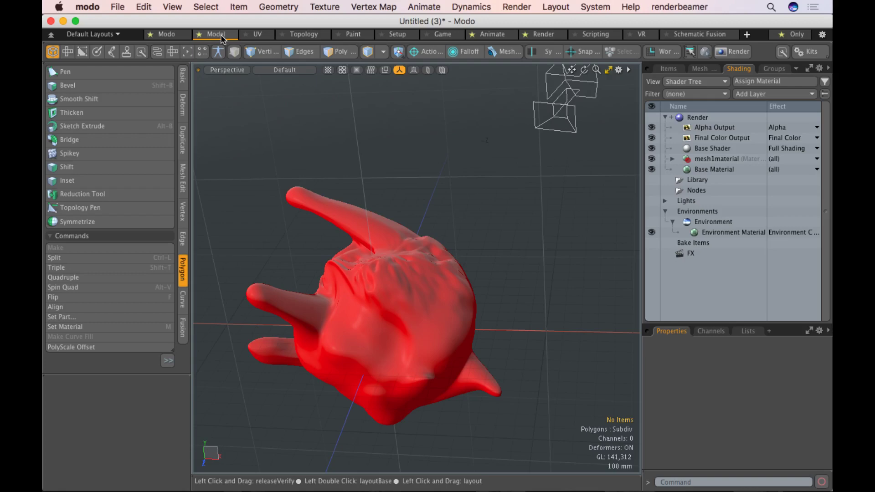
Create a new empty scene and show its mesh operations list, enlarging the area for the list
key("super+n")
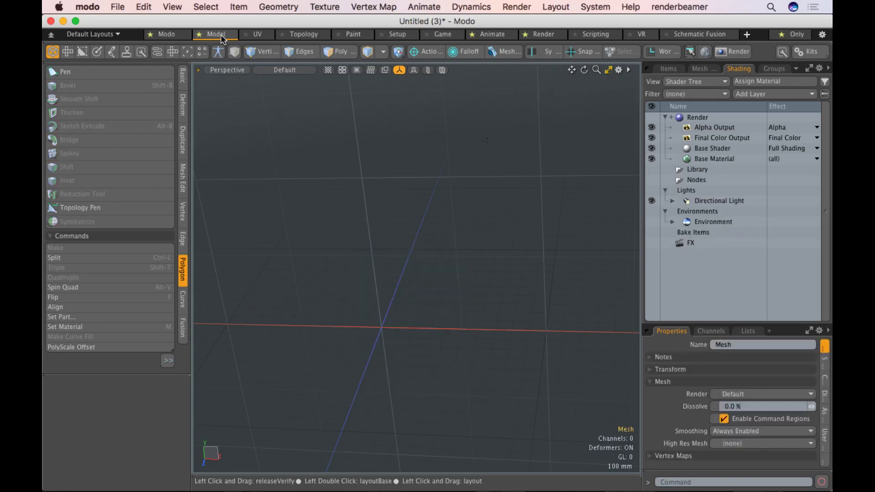
left_click(674, 69)
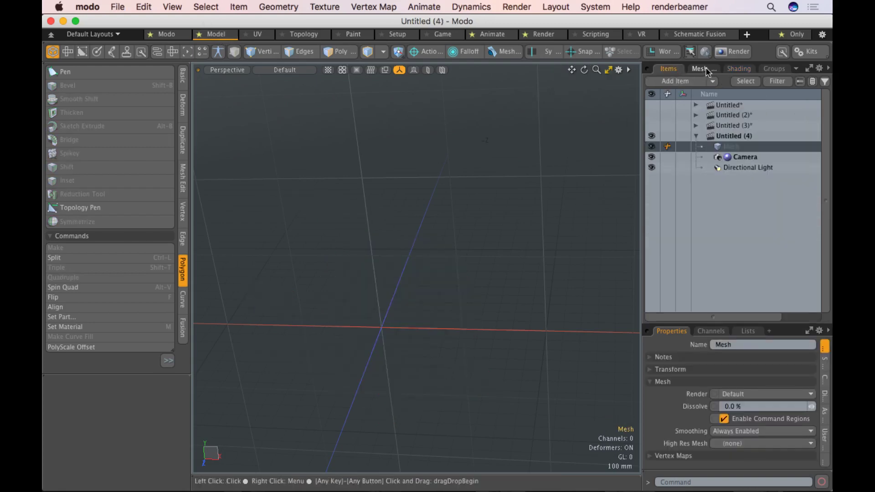
left_click_drag(641, 209, 603, 209)
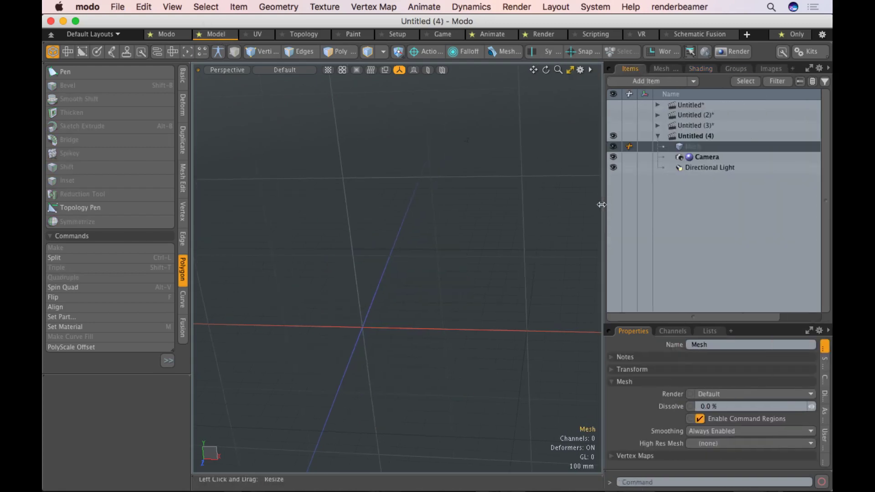
left_click(666, 69)
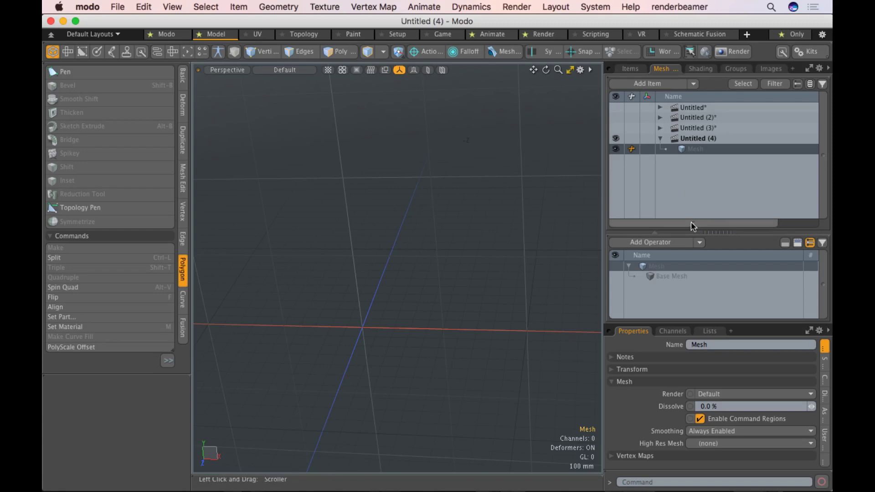
left_click_drag(691, 228, 692, 206)
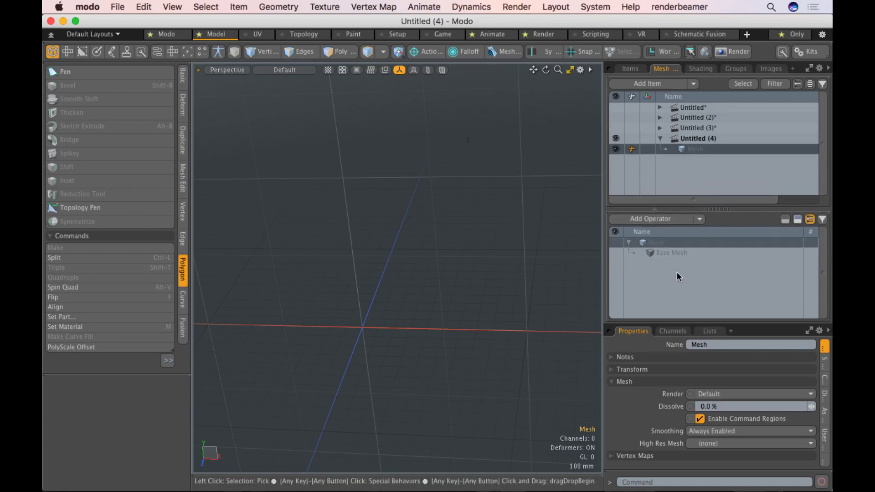
Add a 1 m cube at the origin of the new scene and view it at an angle
left_click(182, 76)
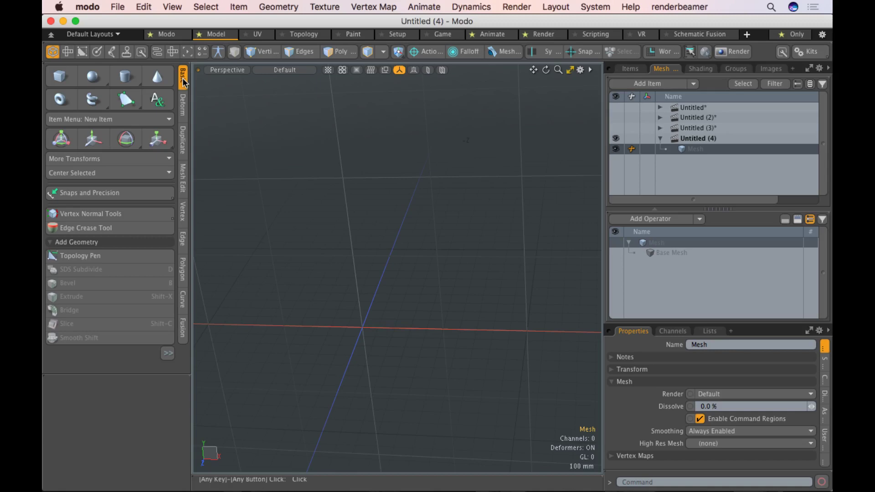
left_click(59, 76)
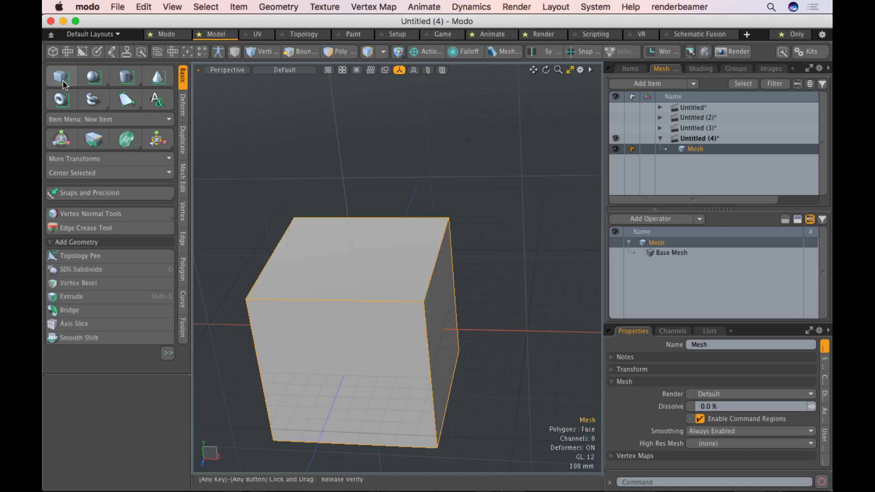
scroll(473, 314, "up", 5)
left_click_drag(445, 308, 504, 246, "alt")
scroll(504, 246, "down", 8)
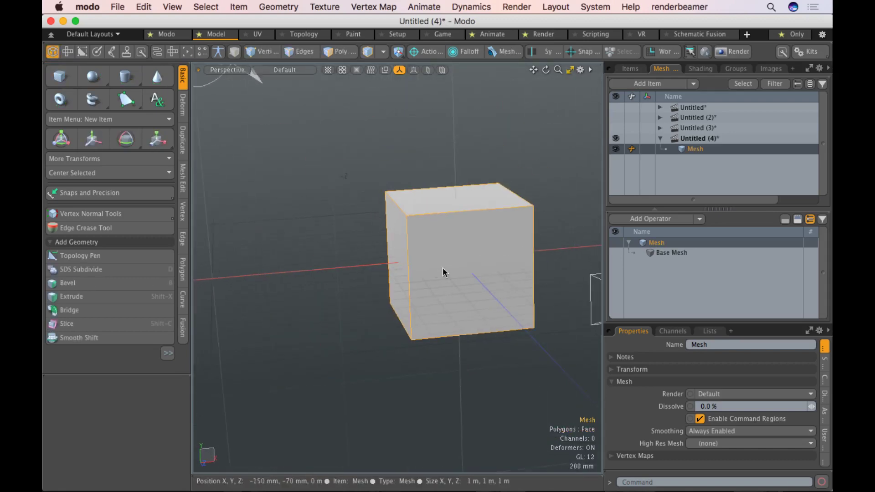
left_click_drag(446, 272, 440, 326, "alt")
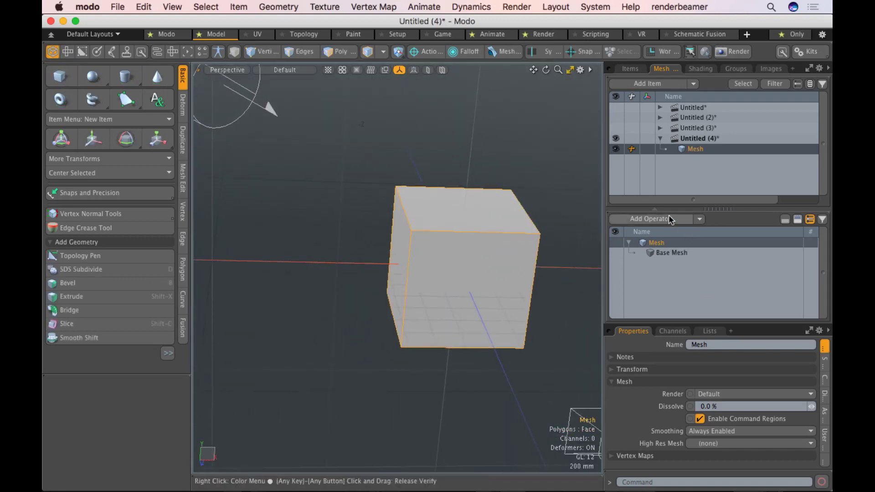
Add a Subdivide mesh operation to the cube's mesh
left_click(671, 219)
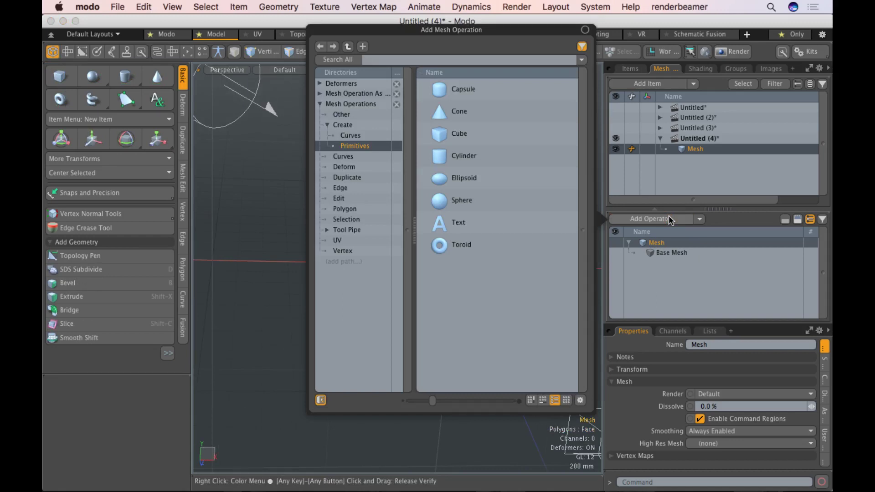
type("su")
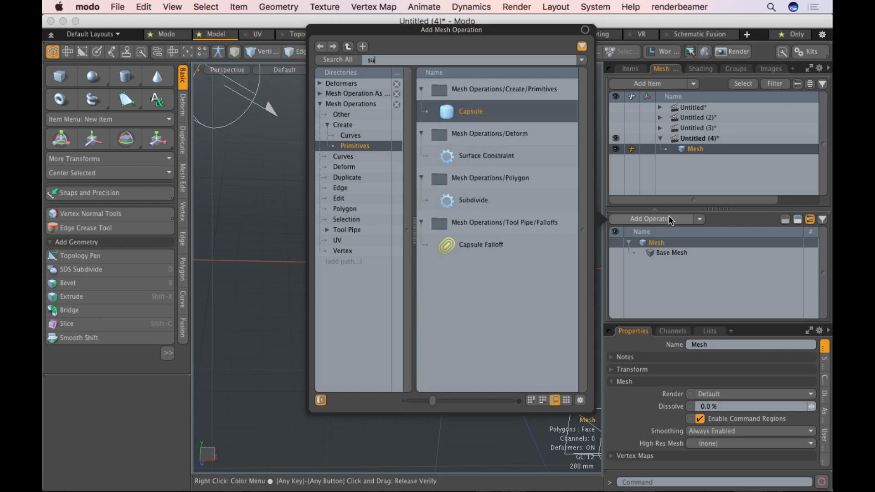
type("b")
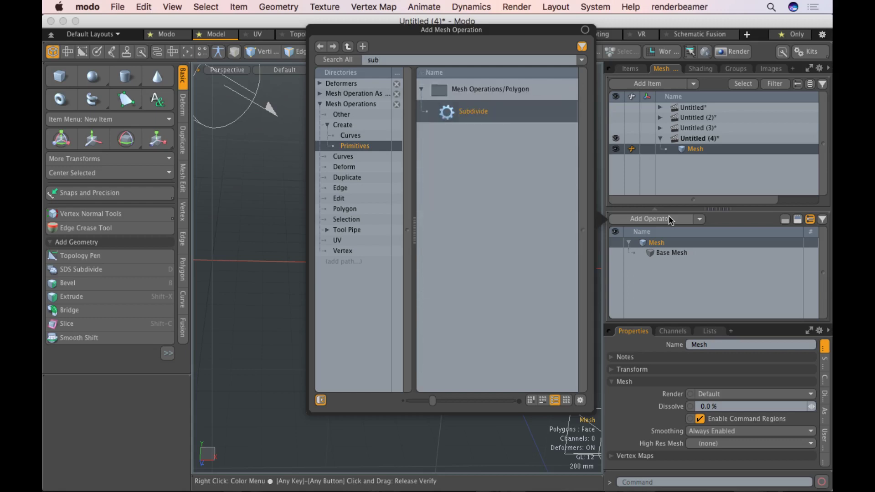
key("Return")
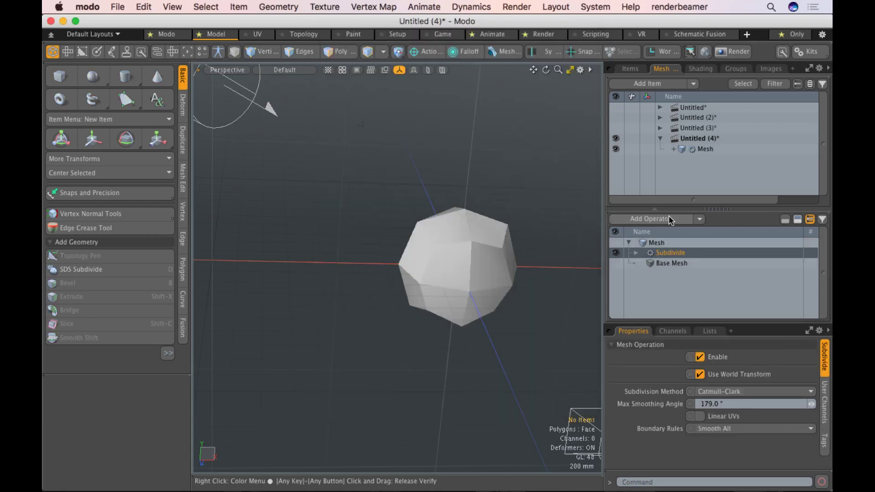
Duplicate the Subdivide operation and inspect the further smoothed mesh up close
right_click(662, 252)
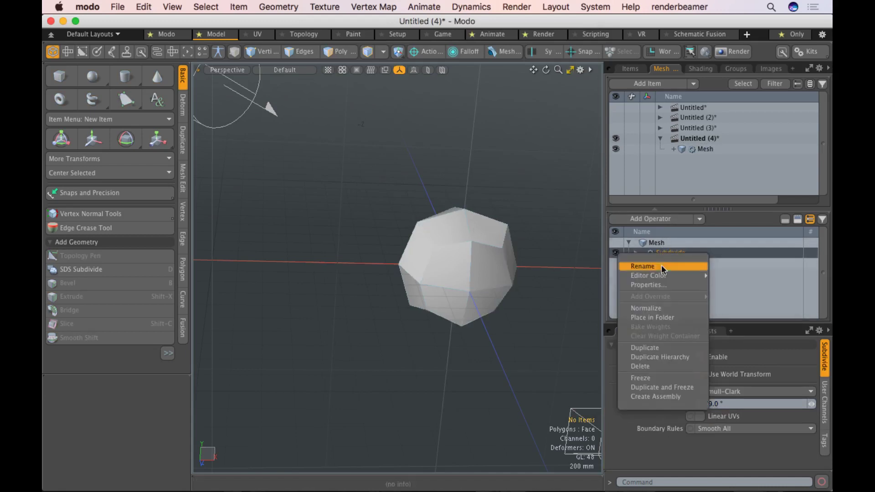
left_click(663, 349)
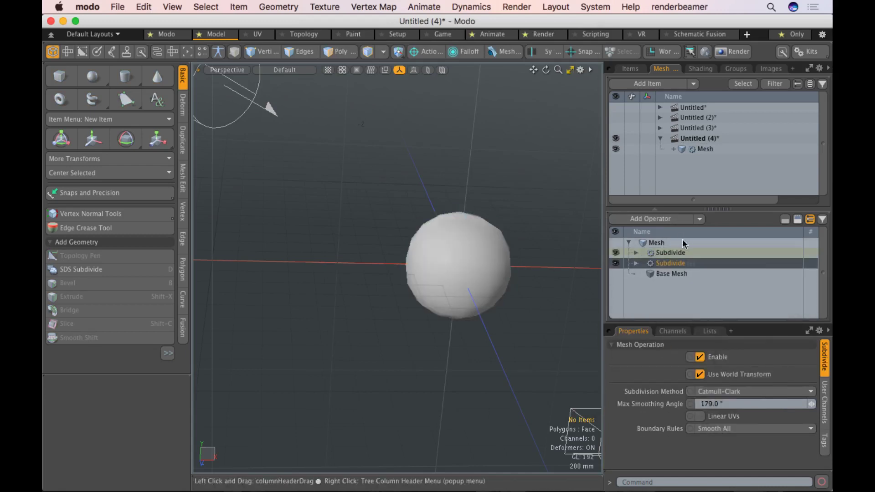
left_click(678, 254)
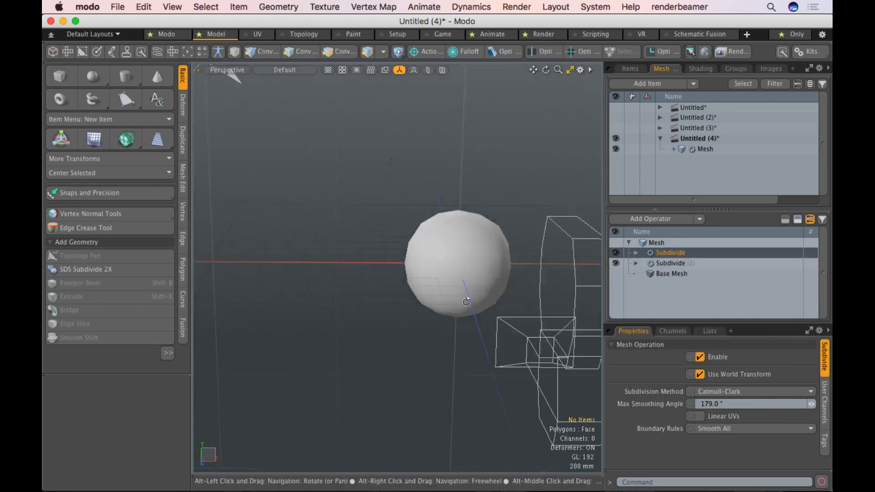
scroll(497, 255, "up", 5)
left_click(496, 185)
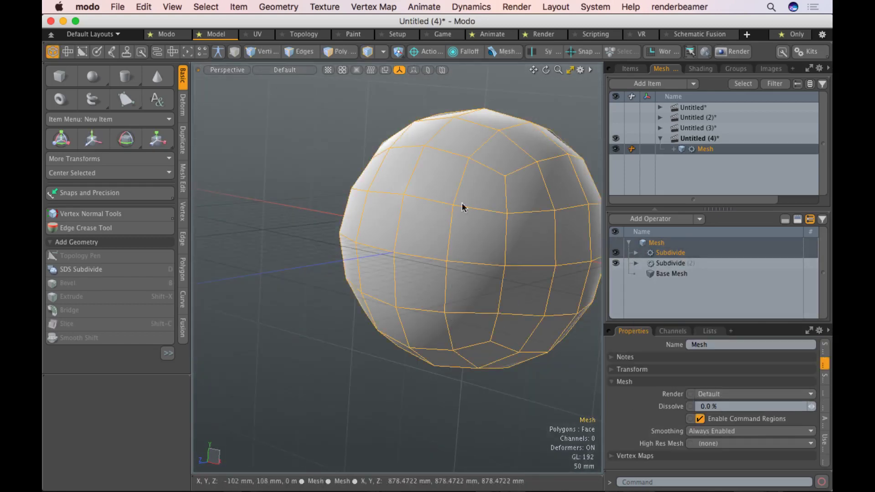
Toggle the Subdivide (2) operation off and on to compare its effect on the mesh
left_click(649, 253)
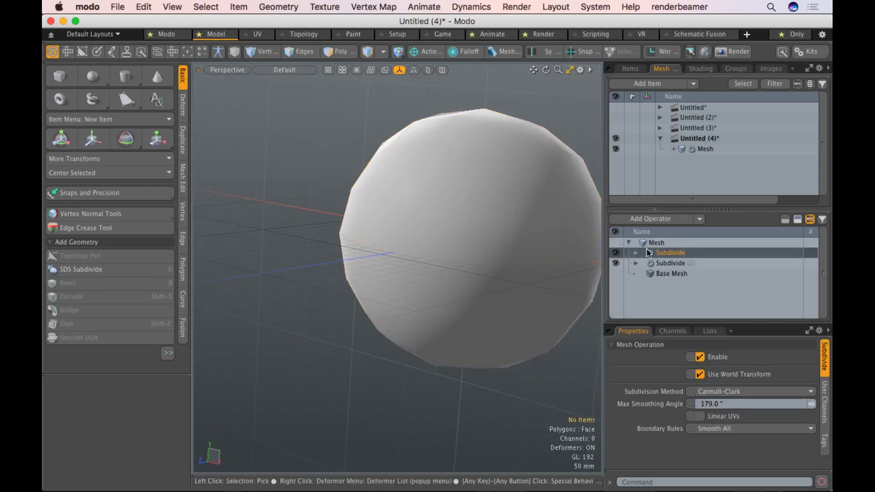
left_click(617, 262)
left_click(618, 263)
left_click(618, 263)
left_click(615, 263)
Add a Jitter mesh operation above the two Subdivide operations on the cube's mesh
left_click(662, 243)
left_click(664, 220)
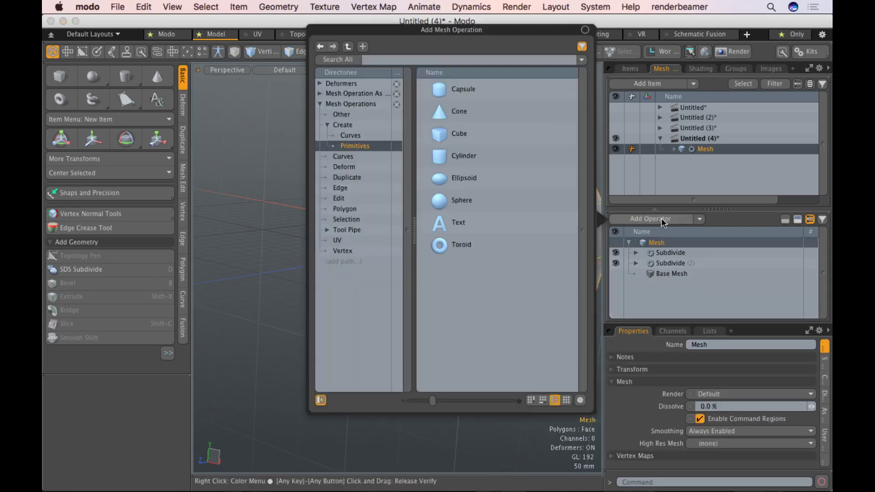
type("jitt")
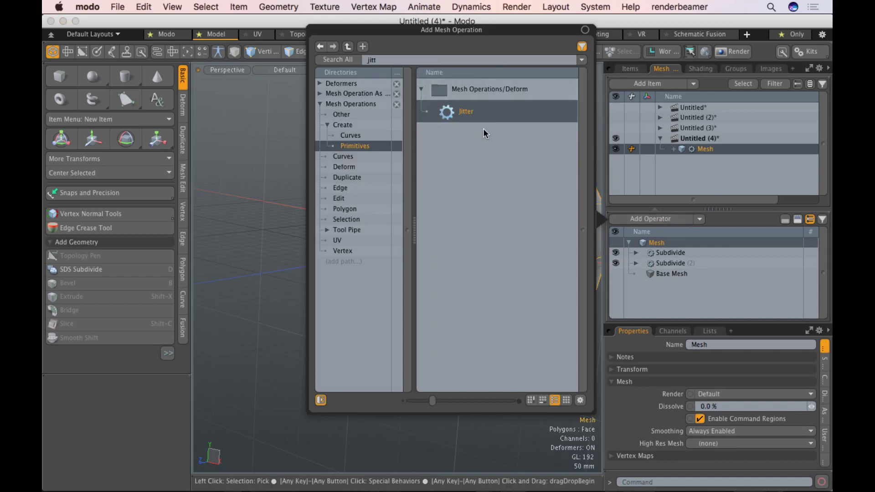
double_click(458, 114)
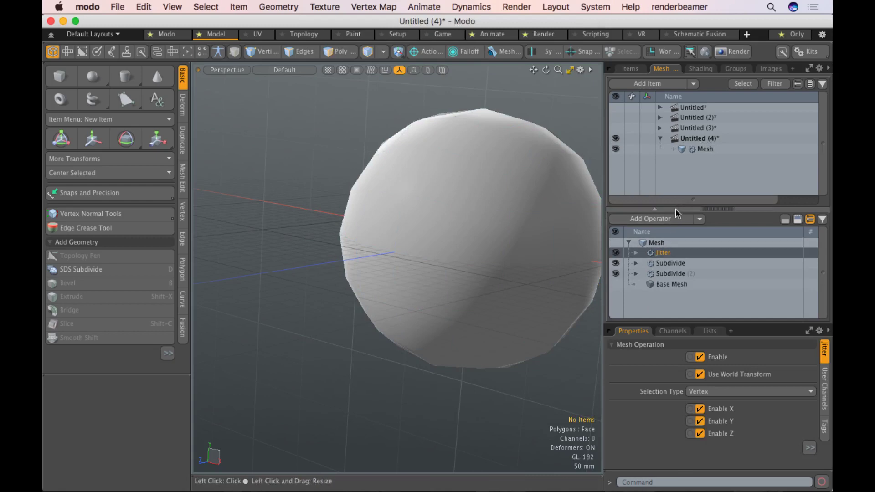
Enlarge the Jitter properties area and set the jitter range to 315 mm on X, Y and Z
left_click_drag(673, 209, 673, 155)
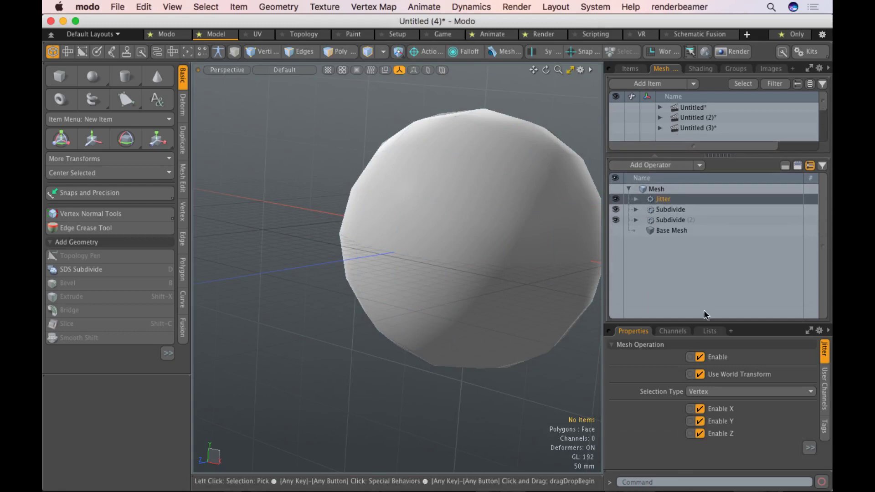
left_click_drag(704, 324, 703, 249)
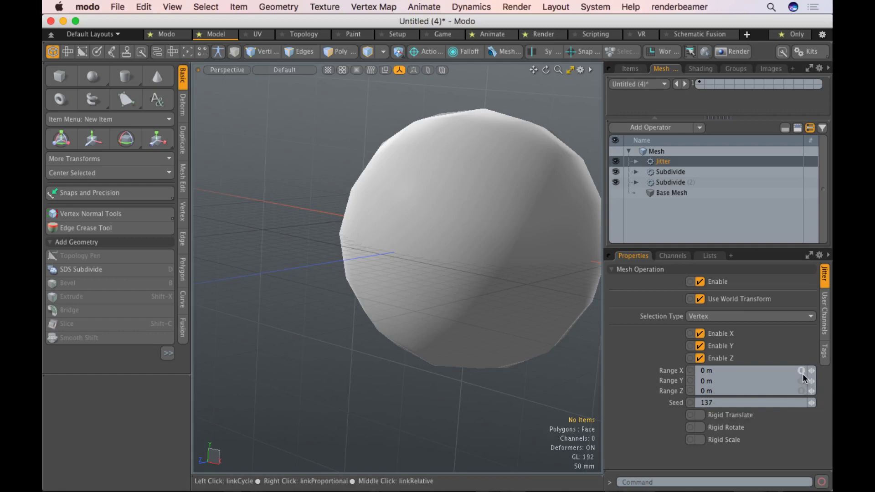
left_click_drag(812, 372, 868, 371)
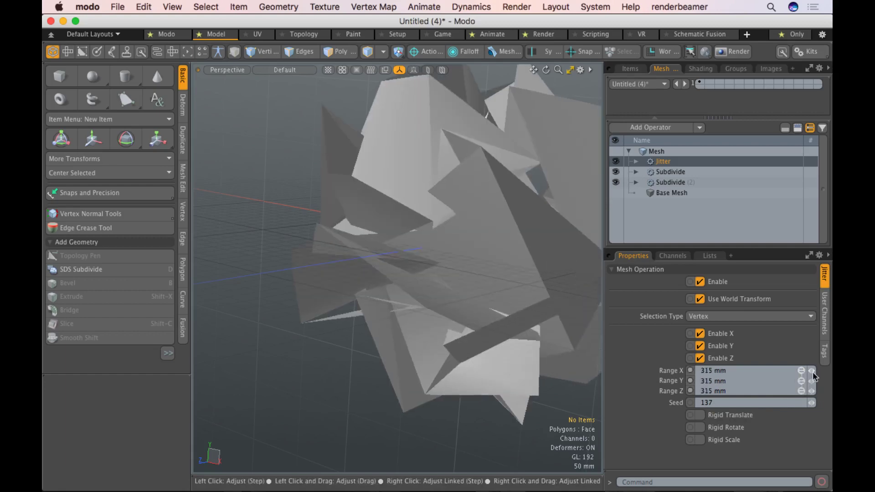
left_click_drag(211, 388, 426, 351, "ctrl+alt")
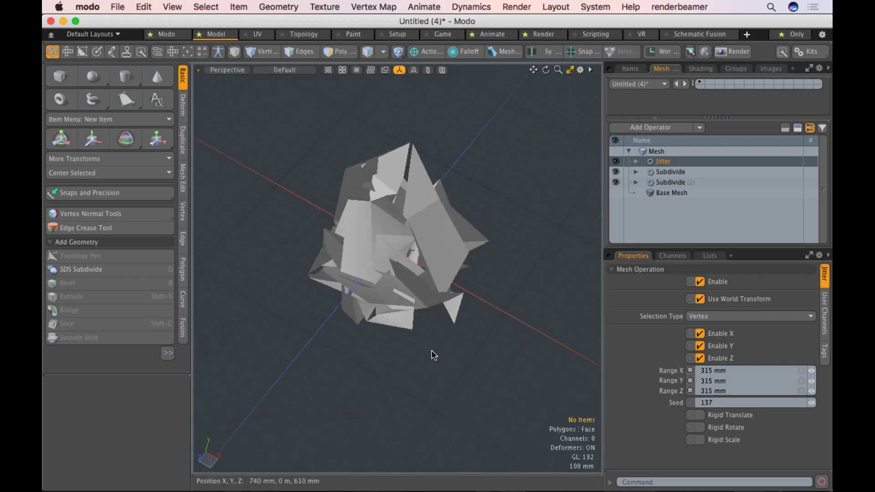
key("Tab")
key("Return")
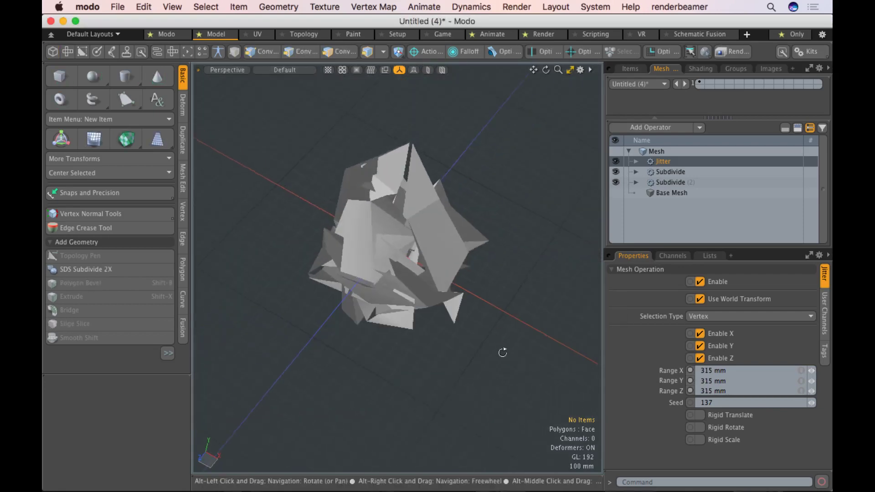
left_click_drag(502, 351, 569, 296, "alt")
Add two more Subdivide mesh operations directly beneath the Jitter operation
left_click(698, 170)
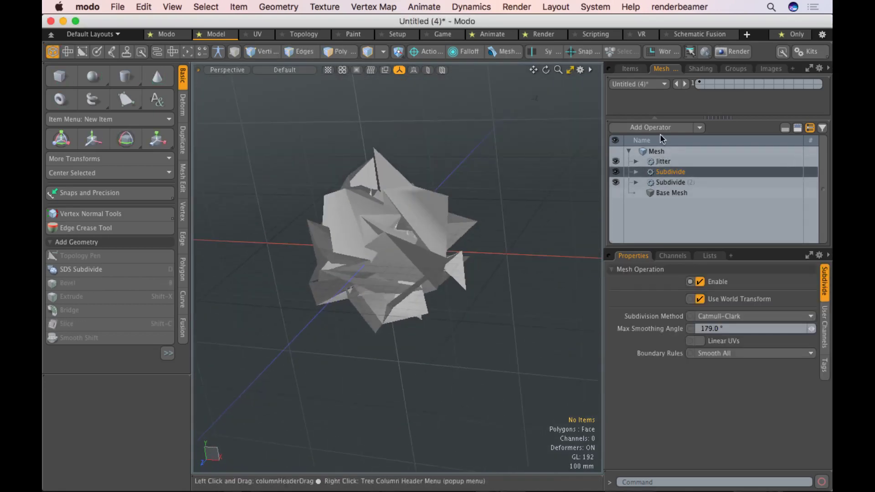
left_click(664, 128)
type("sub")
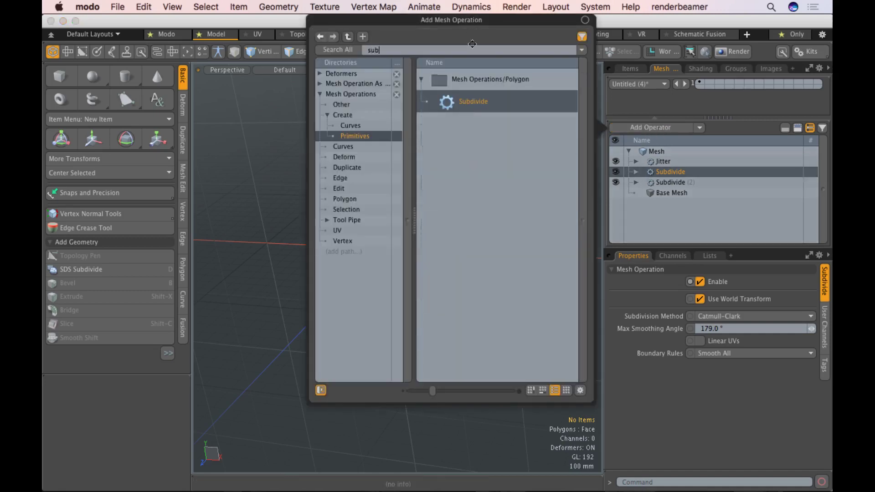
key("Return")
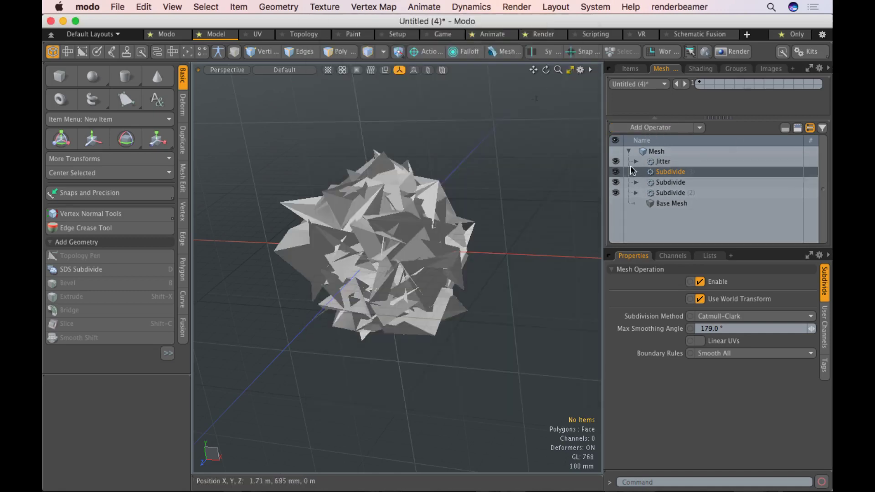
left_click(666, 130)
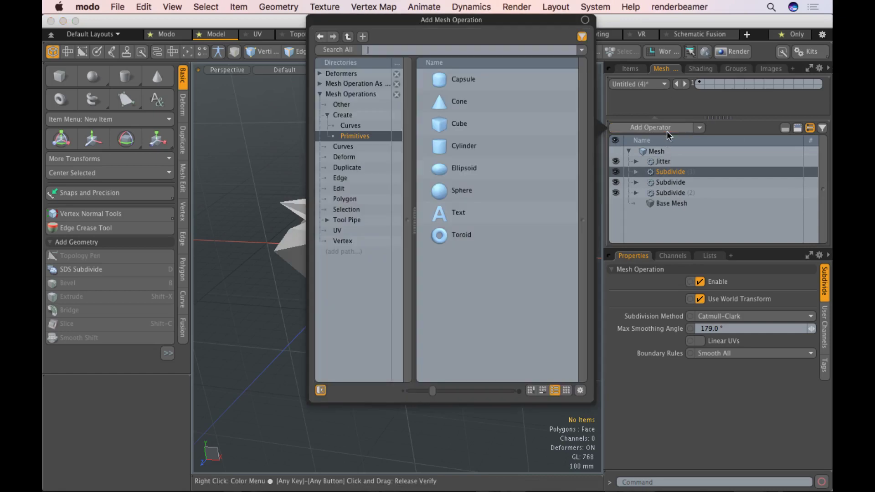
type("sub")
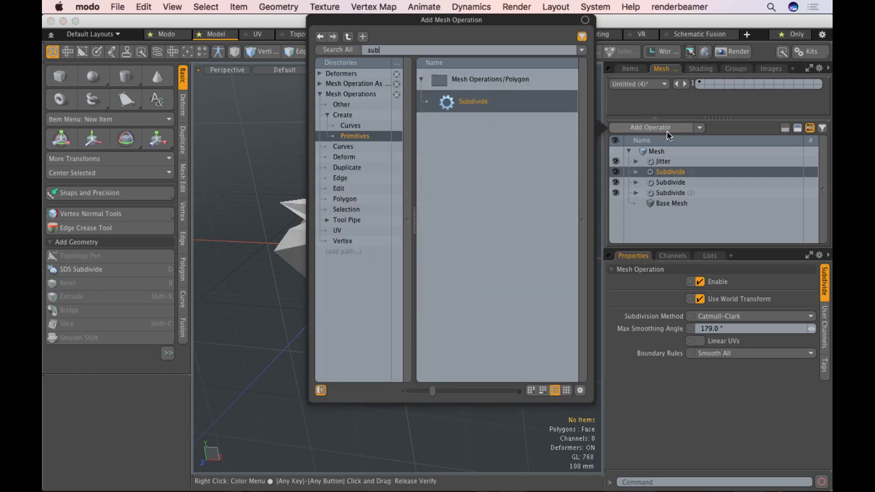
key("Return")
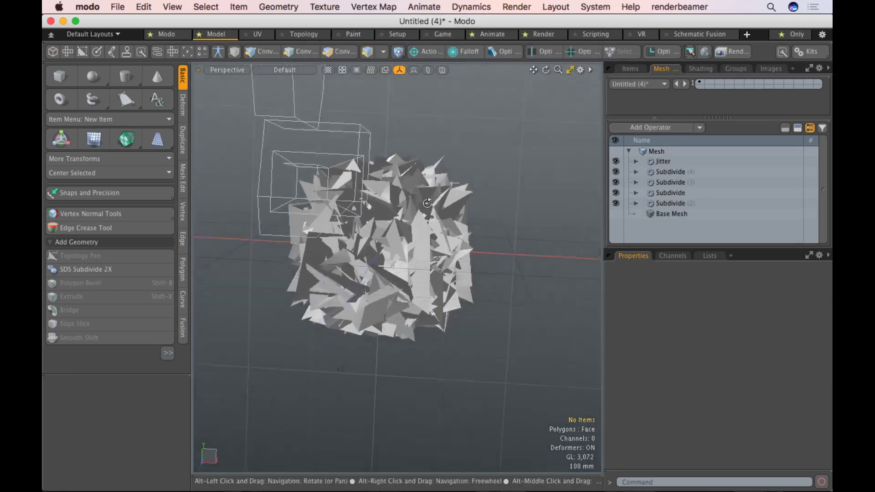
Reduce the Jitter operation's range to 17.6 mm on X, Y and Z
left_click_drag(427, 203, 368, 211, "alt")
left_click(368, 212)
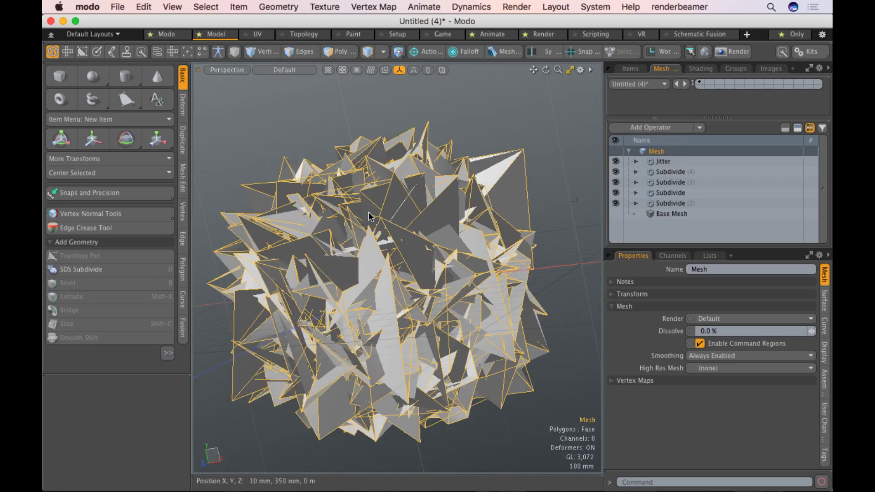
left_click(674, 213)
left_click(674, 204)
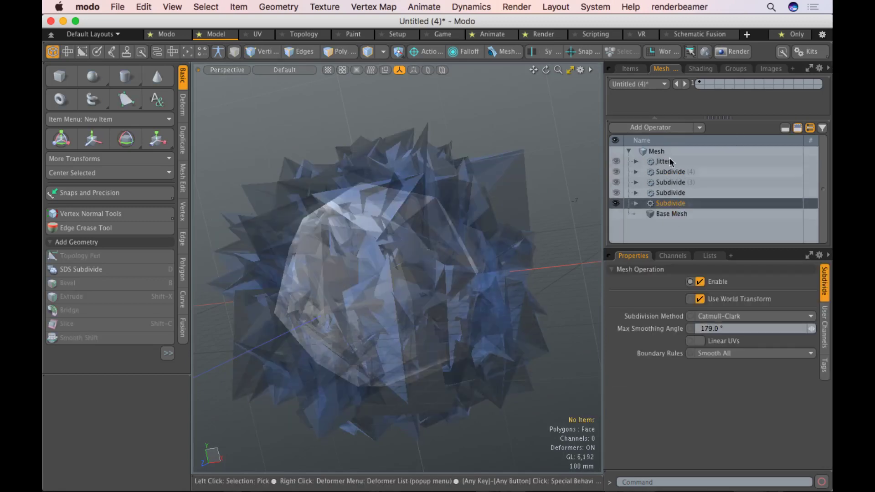
left_click(668, 154)
left_click(667, 159)
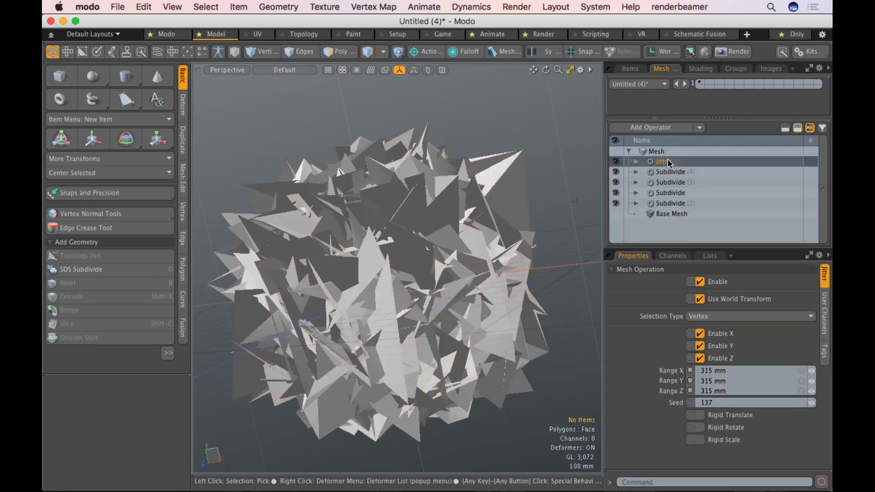
left_click(809, 371)
left_click_drag(811, 370, 762, 371)
left_click_drag(408, 328, 442, 397, "ctrl+alt")
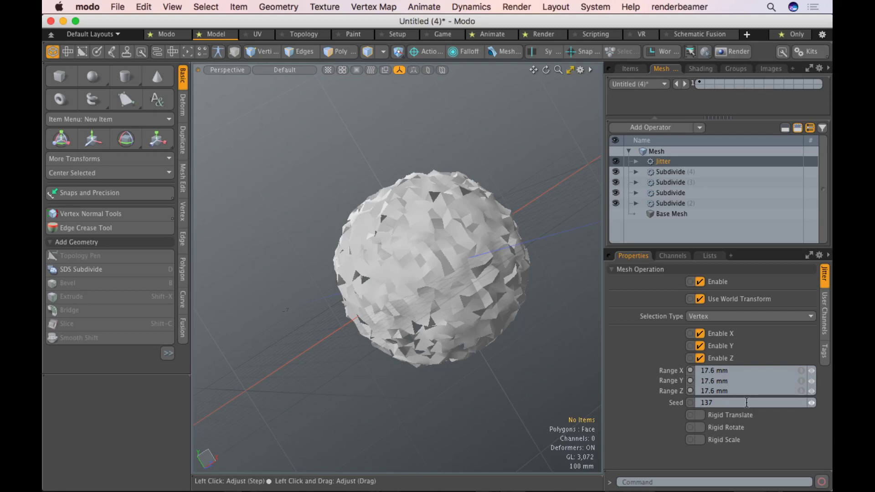
Delete the Jitter operation and all four Subdivide operations, leaving only the base mesh
key("Escape")
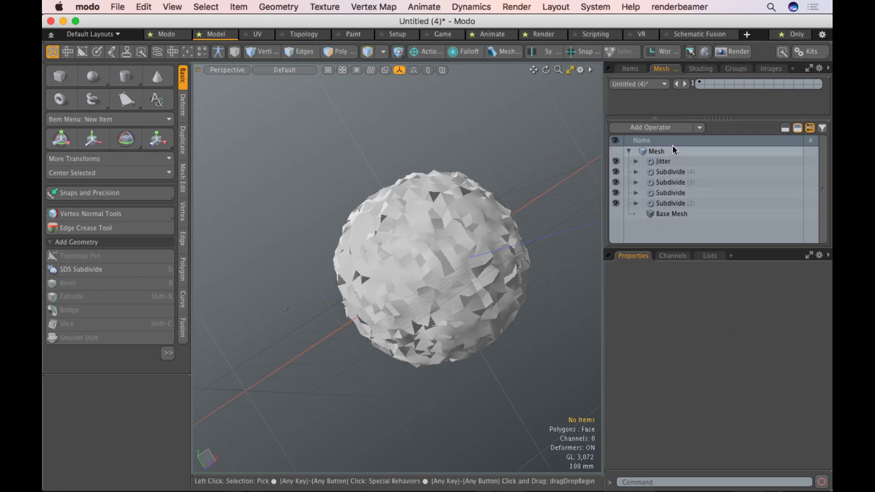
left_click(666, 161)
left_click(667, 204, "shift")
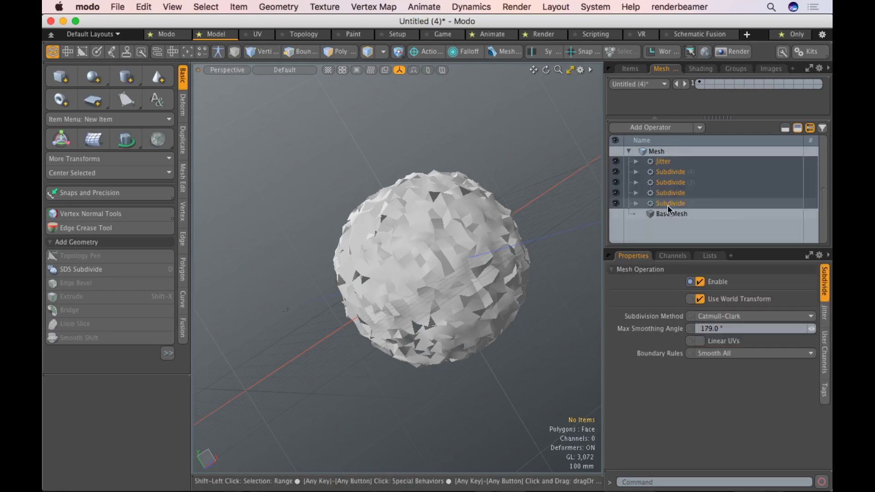
key("Delete")
left_click(581, 308)
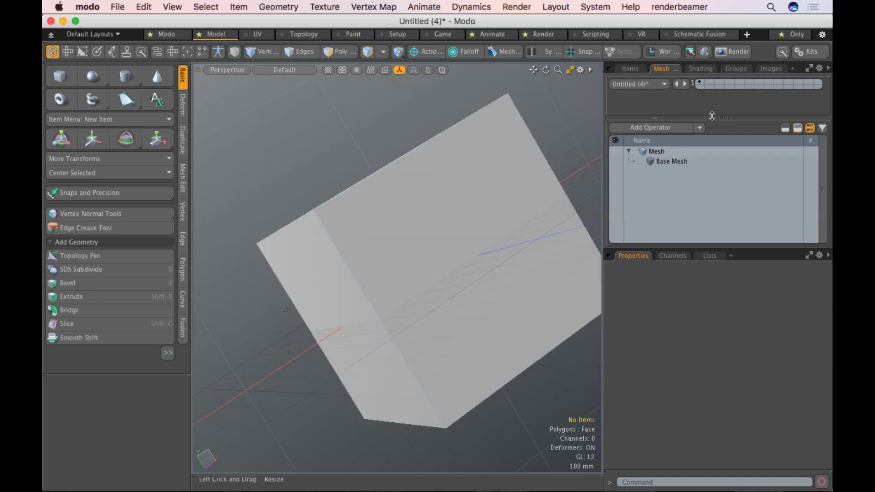
Subdivide the cube's polygons three times with the Faceted method and 0% fractal
left_click(630, 69)
left_click(707, 146)
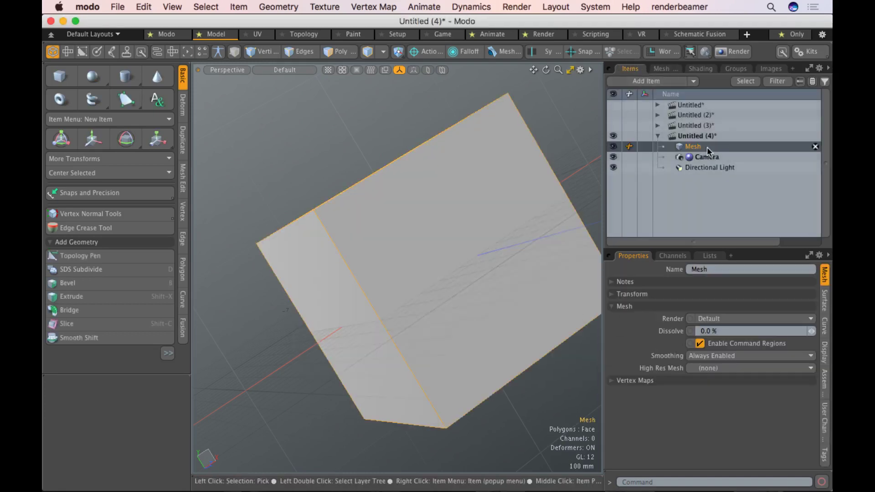
key("shift+d")
key("super+z")
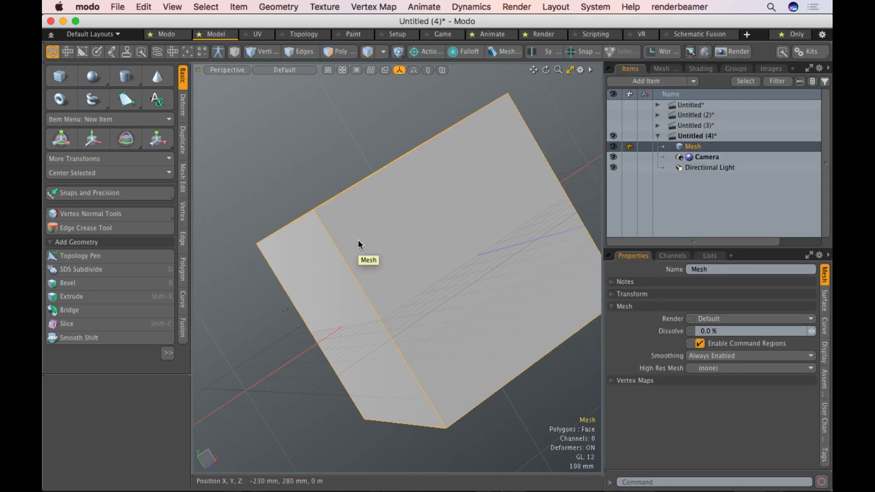
key("3")
left_click(358, 244)
key("shift+d")
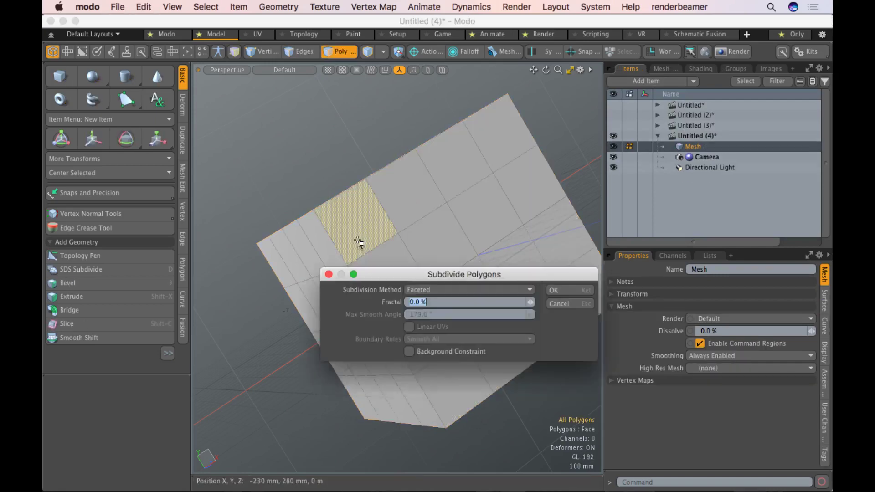
key("Return")
left_click(729, 205)
Add a Catmull-Clark Subdivide mesh operation to the faceted cube
left_click(663, 68)
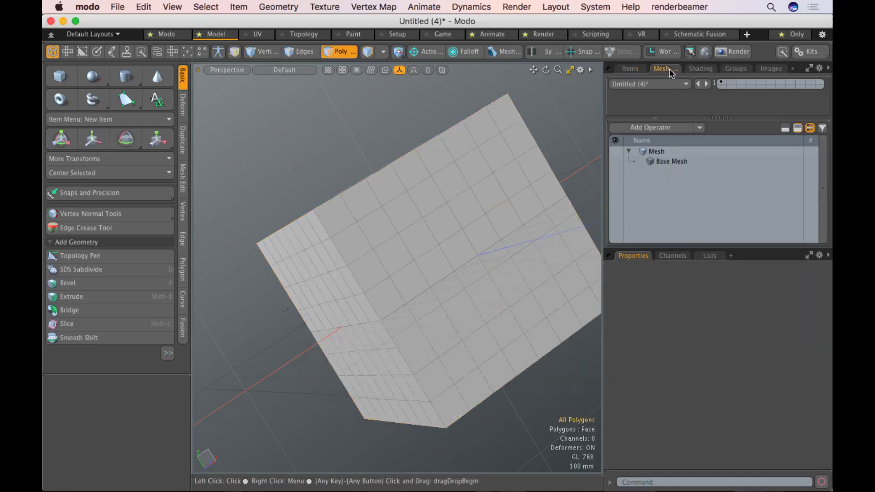
left_click(660, 127)
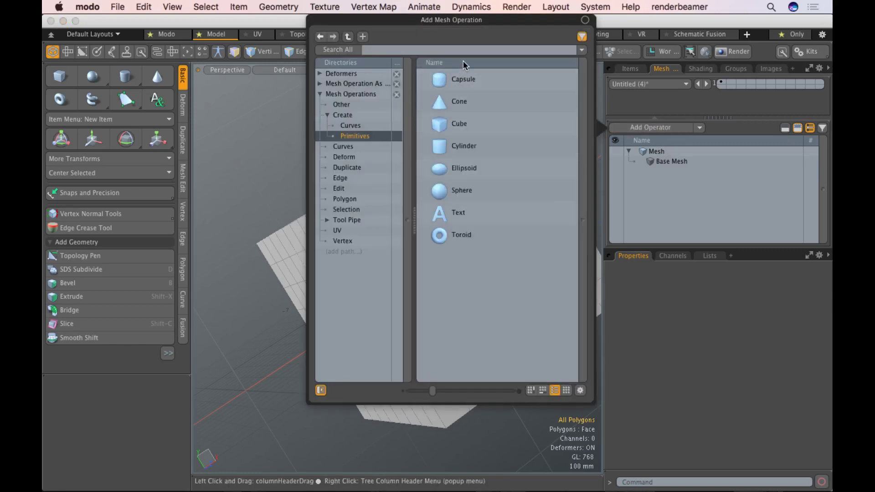
type("sub")
key("Return")
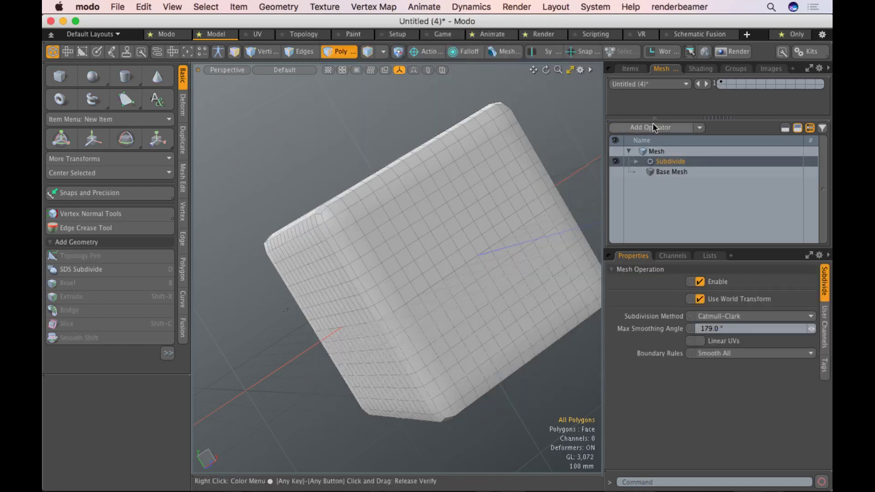
left_click(639, 152)
key("Return")
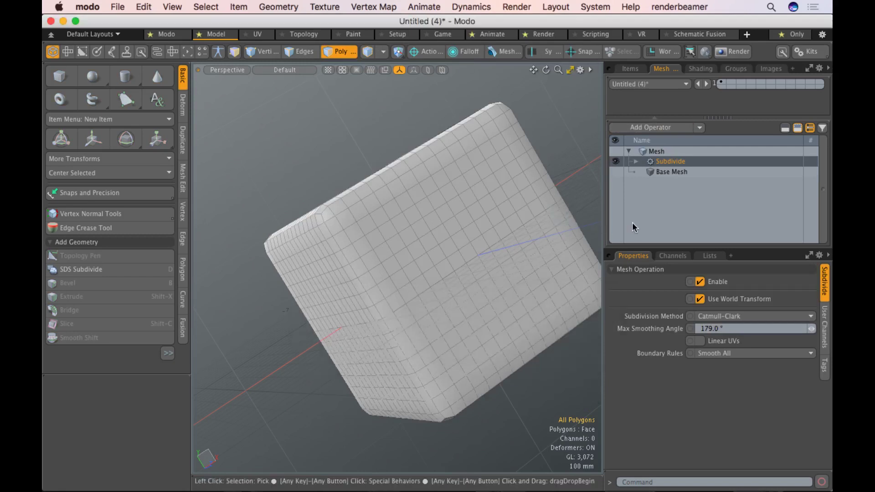
Add a Jitter mesh operation above the cube's Subdivide operation
left_click(661, 128)
type("jo")
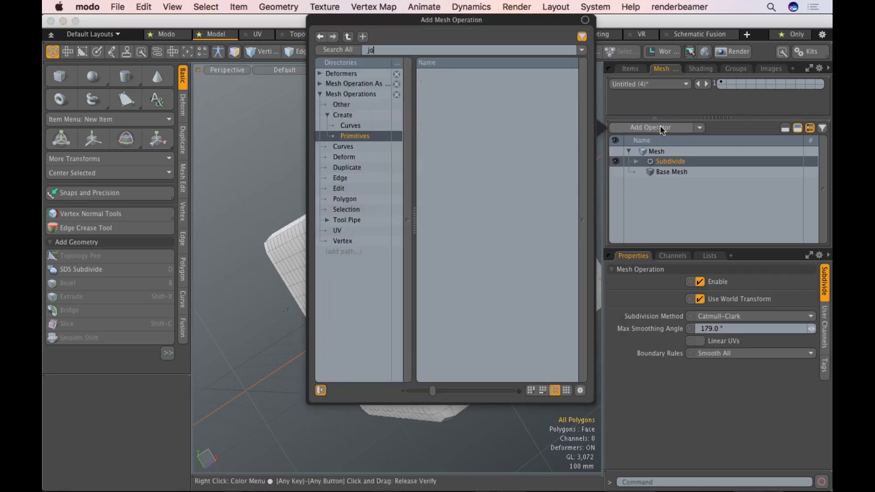
type("t")
key("Return")
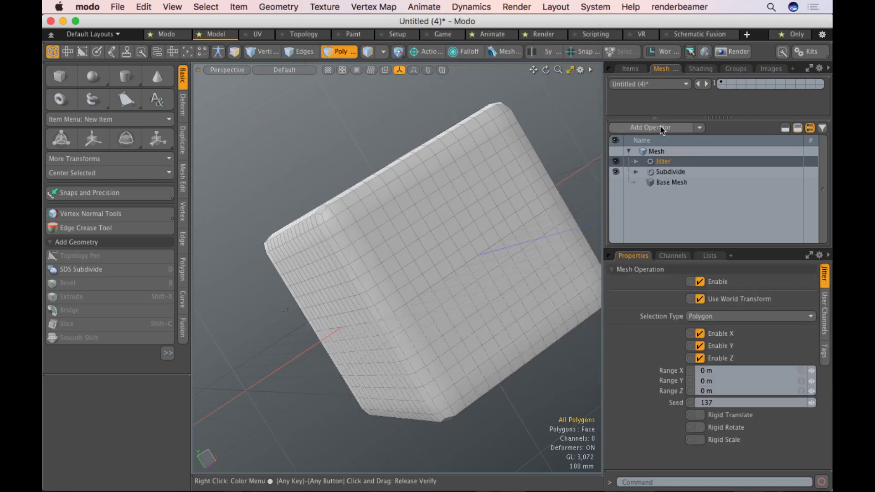
Set the jitter range to 40.4 mm on X, Y and Z and inspect the distorted cube from several sides
left_click(811, 372)
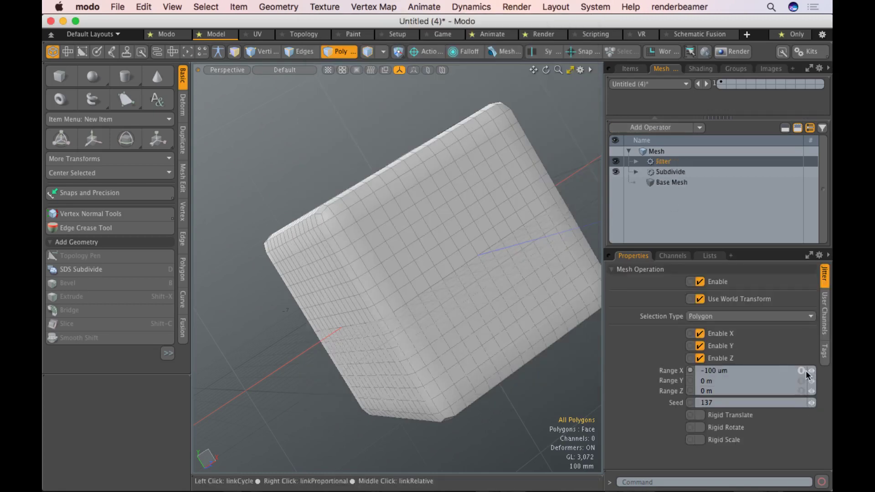
left_click_drag(811, 371, 832, 370)
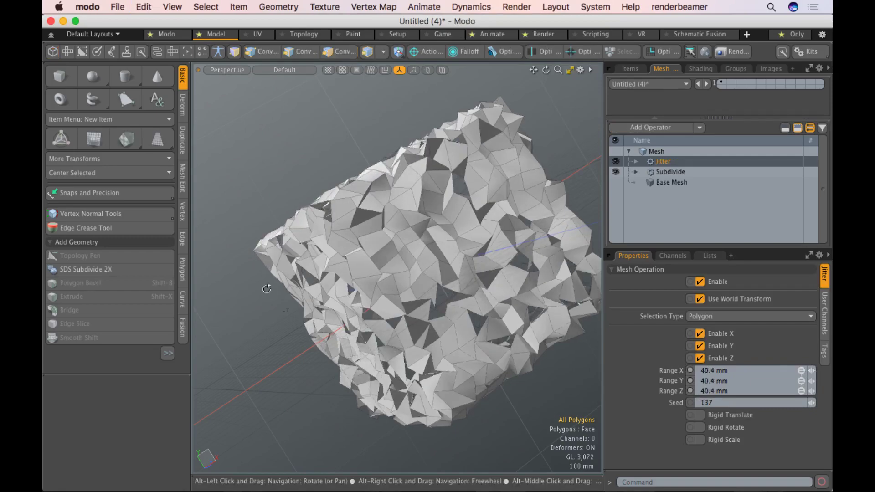
left_click_drag(264, 289, 320, 264, "alt")
key("3")
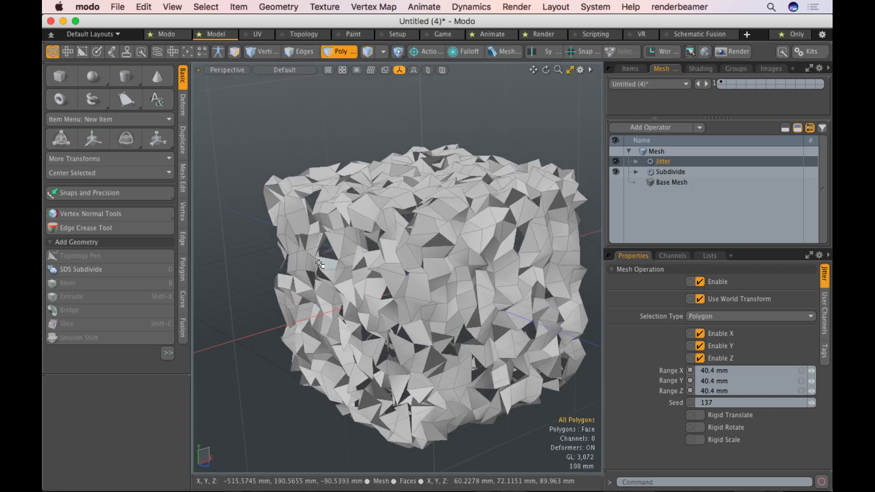
left_click_drag(372, 266, 256, 227, "alt")
scroll(355, 362, "up", 3)
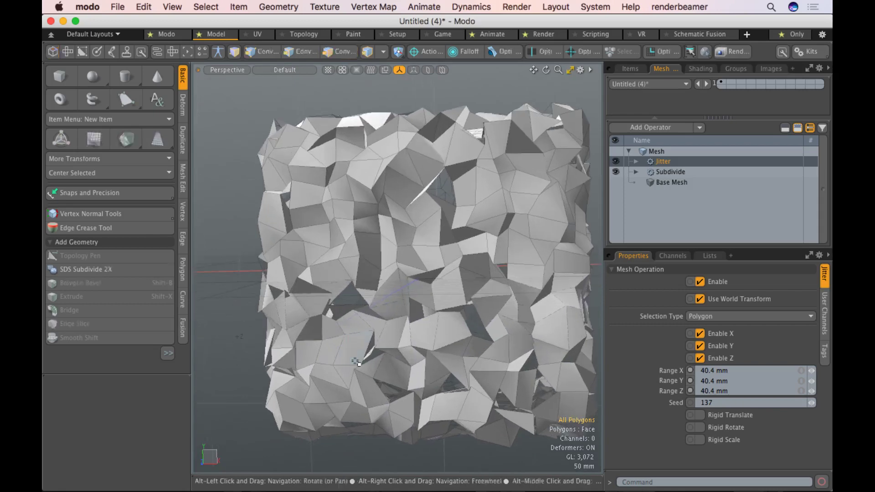
key("alt+3")
left_click(575, 306)
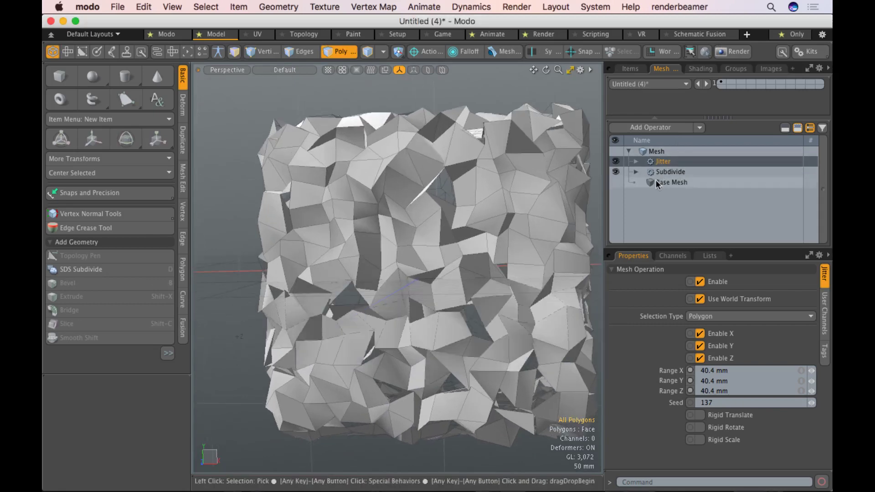
Add a Subdivide mesh operation above the Jitter operation and inspect the smoothed cube from another angle
left_click(669, 124)
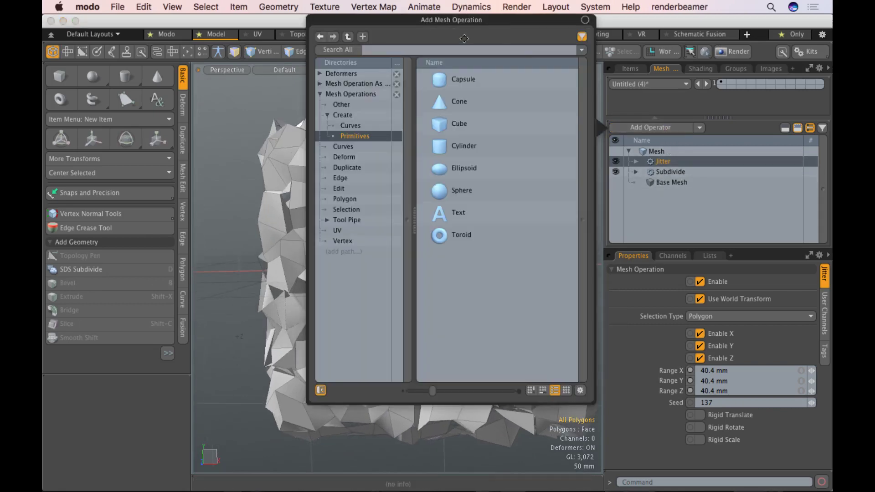
type("subd")
key("Return")
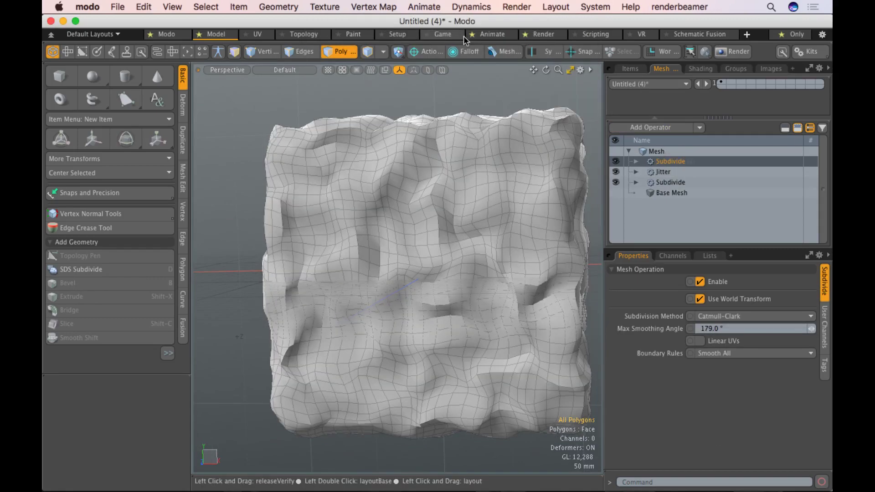
left_click_drag(490, 229, 346, 244, "alt")
key("3")
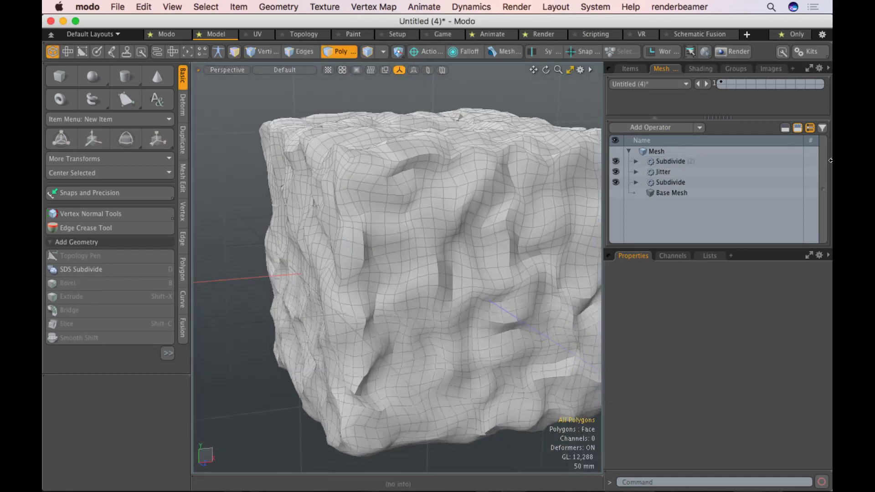
Move the original Subdivide operation from below Jitter to the start of the stack above the newer Subdivide, and inspect the cube
left_click(681, 160)
left_click_drag(671, 181, 674, 160)
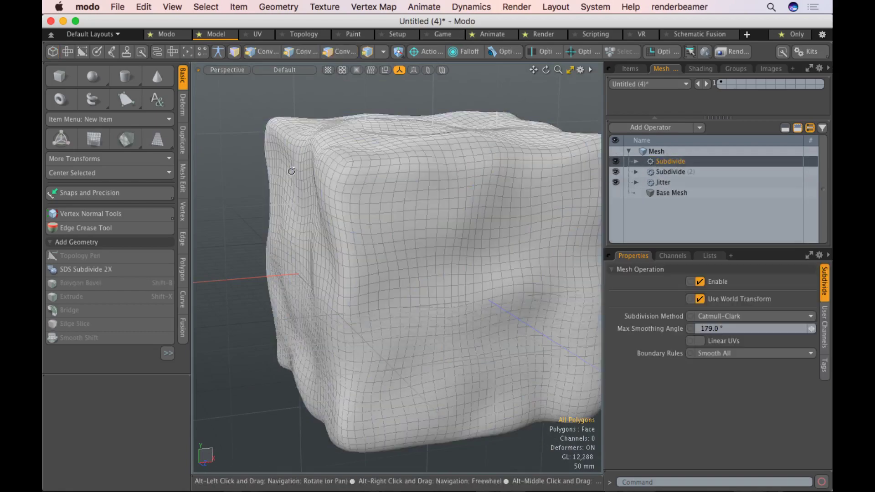
left_click_drag(378, 346, 650, 193, "alt+shift")
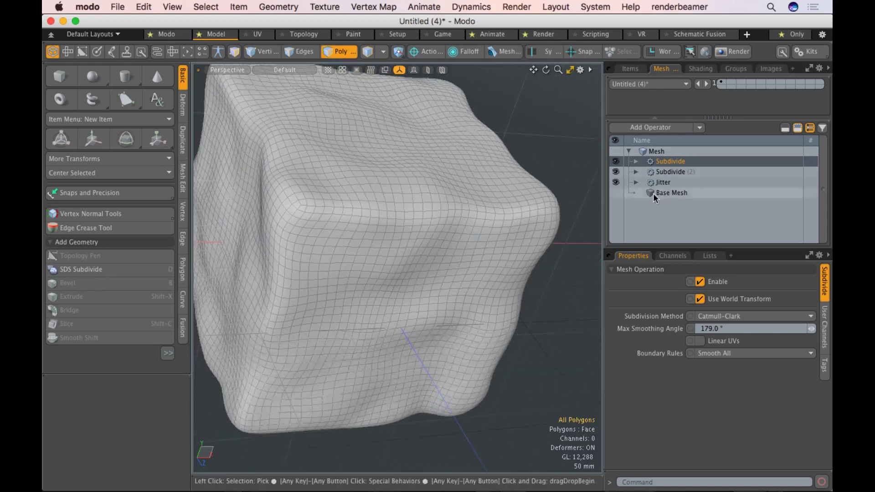
Increase the Jitter operation's range, and view the distorted cube with the topmost Subdivide operation selected
left_click(663, 182)
left_click_drag(460, 174, 411, 245, "alt")
key("3")
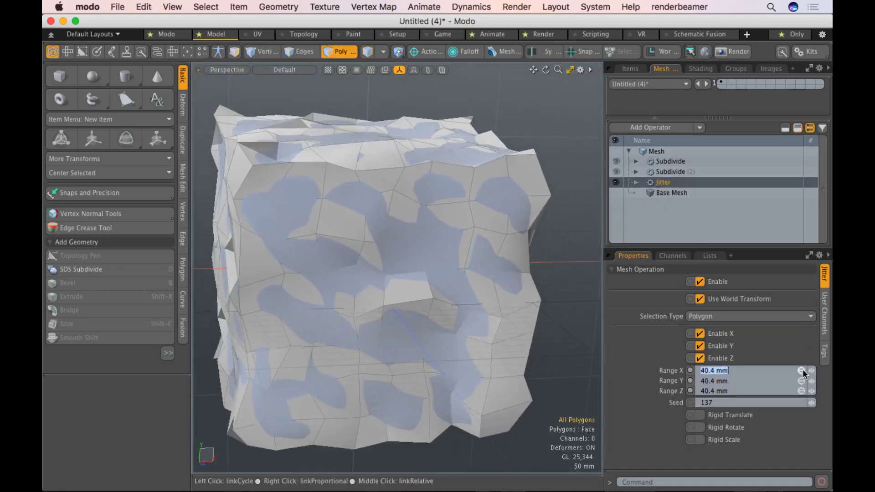
right_click_drag(812, 370, 821, 369)
left_click(670, 161)
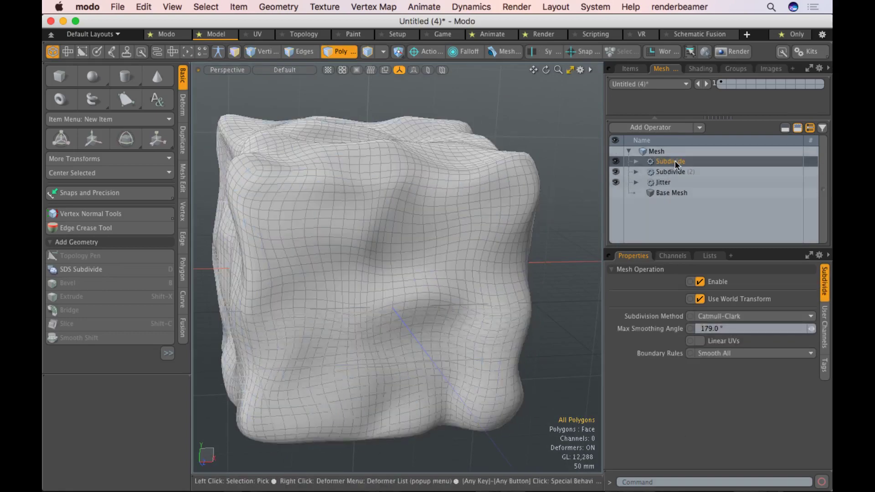
left_click_drag(515, 255, 423, 263, "alt")
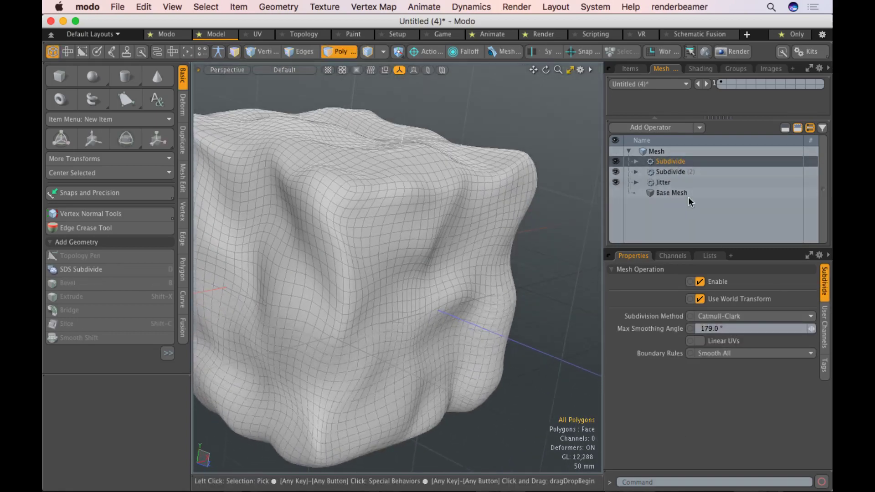
Raise the Jitter range further for deeper folds and reselect the topmost Subdivide to inspect the smoothed form
left_click(663, 182)
left_click_drag(811, 381, 843, 381)
left_click(669, 161)
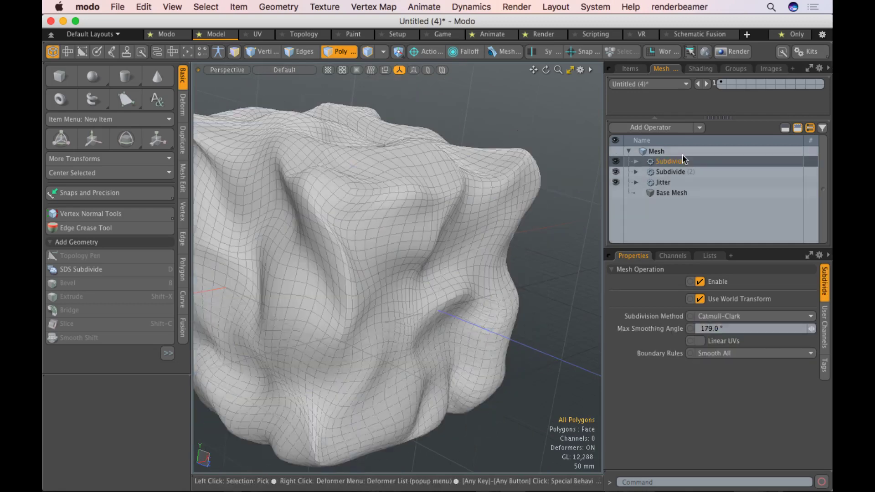
left_click_drag(392, 291, 429, 290, "alt")
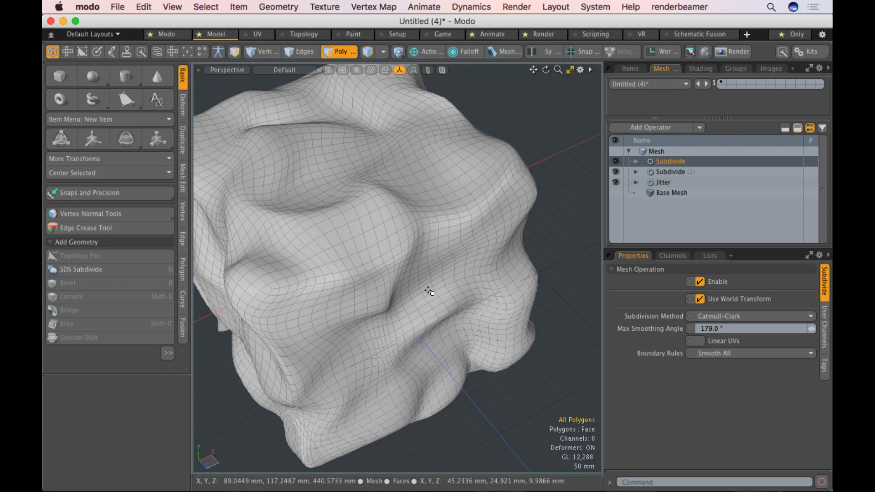
left_click(674, 130)
type("fusi")
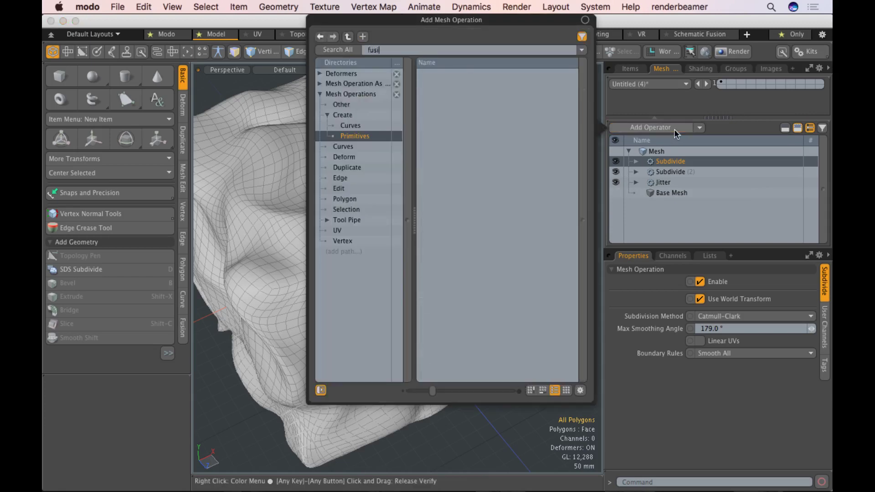
key("BackSpace")
key("BackSpace")
key("BackSpace")
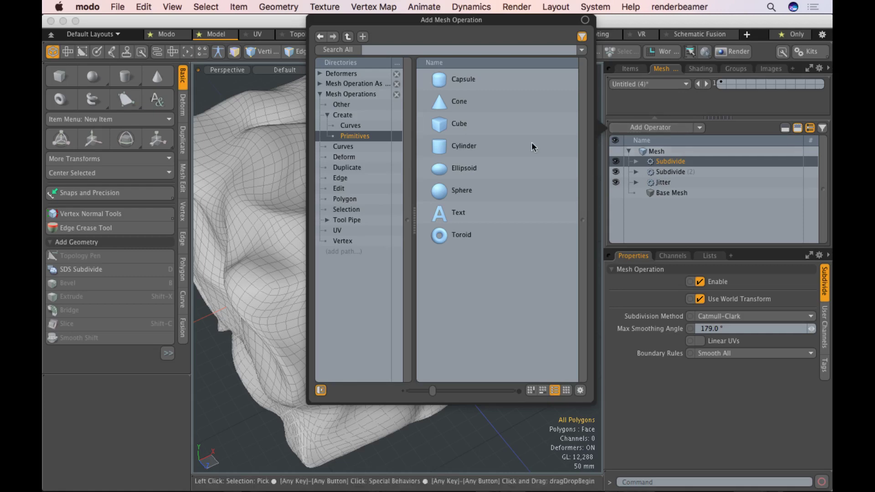
left_click(585, 20)
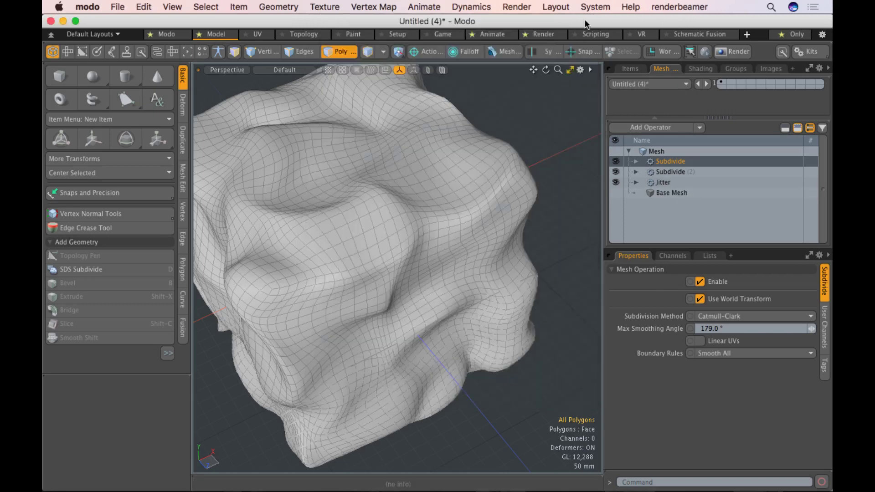
Switch to Chrome, close the personal Google Drive tab and bring up the SJSU account's My Drive
key("super+Tab")
key("super+Tab")
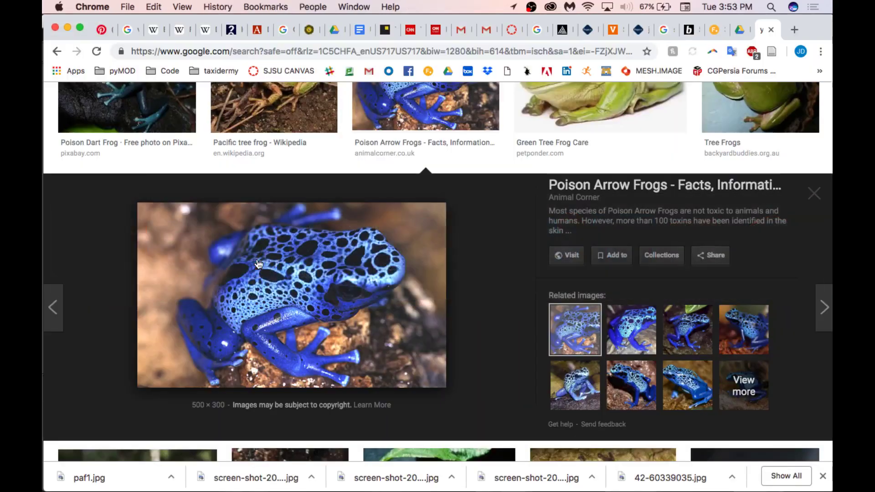
left_click(738, 29)
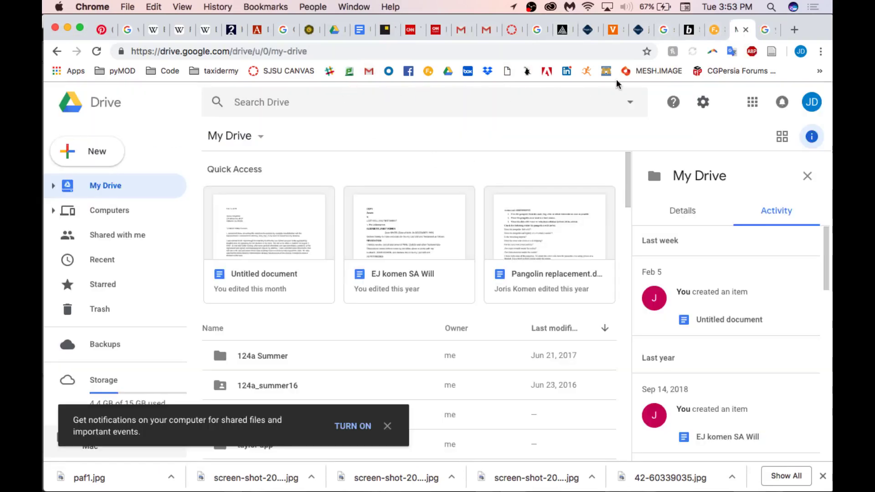
key("super+w")
left_click(366, 30)
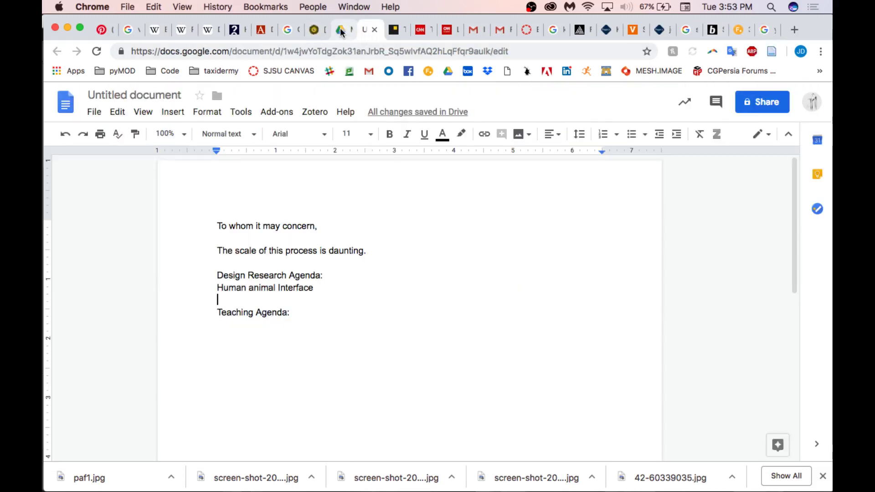
left_click(338, 30)
Open the document "1.2 : IMAGE MAP / DISPLACEMENT / STENCIL" from TEACHING CONTENT > Spring 2019 > DSIT102 and review its instructions
scroll(421, 203, "down", 3)
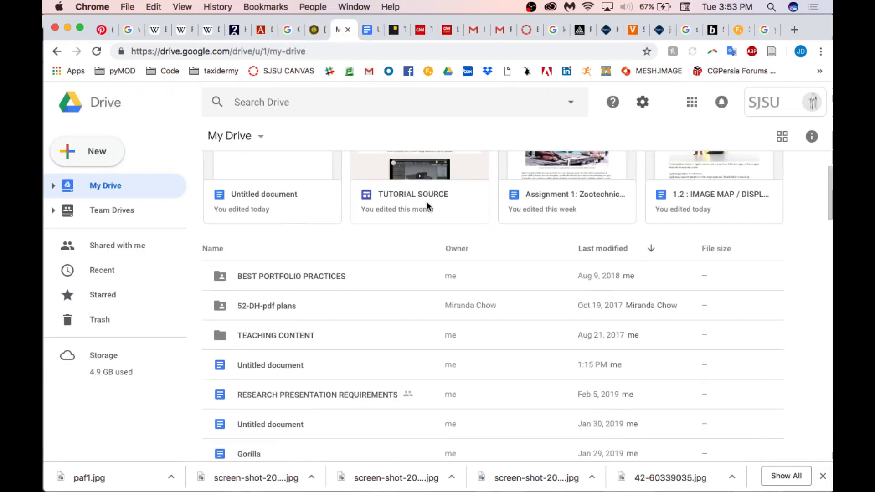
double_click(308, 319)
double_click(267, 197)
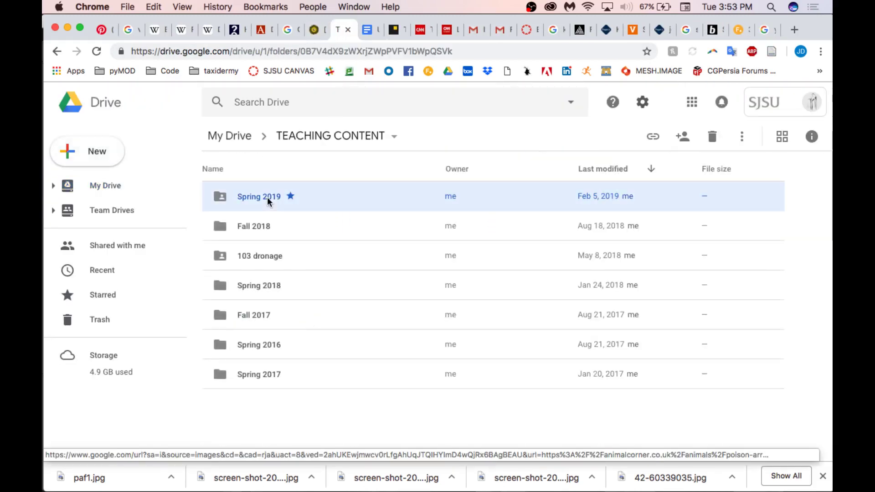
double_click(250, 226)
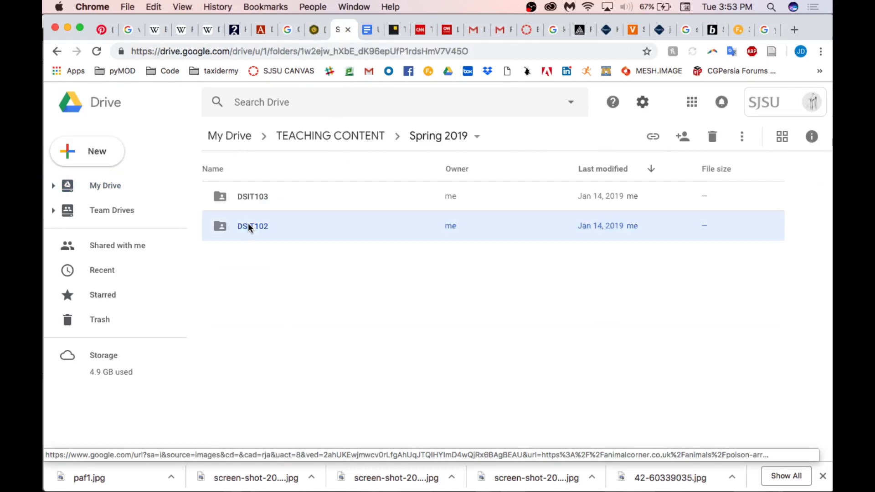
double_click(258, 317)
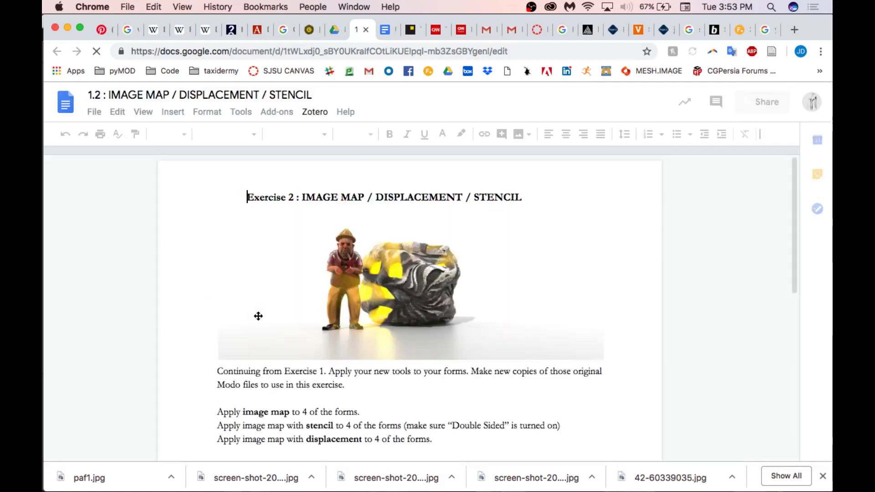
scroll(396, 352, "down", 2)
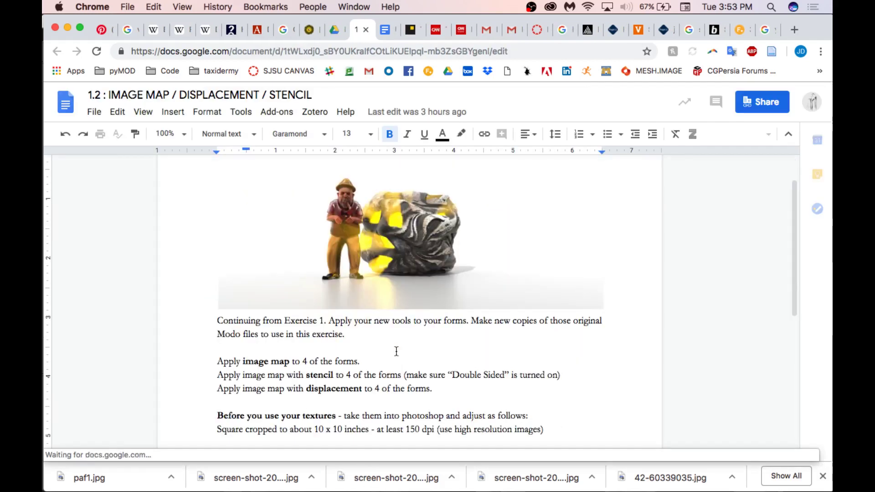